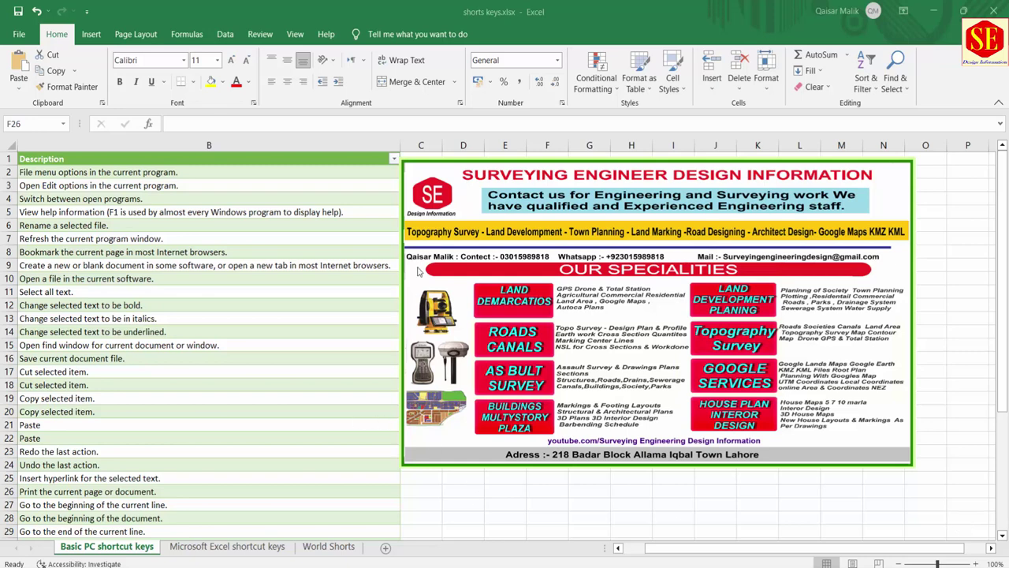
- Nudge the advertisement picture slightly right, then deselect it by selecting cell A2
left_click_drag(429, 185, 436, 185)
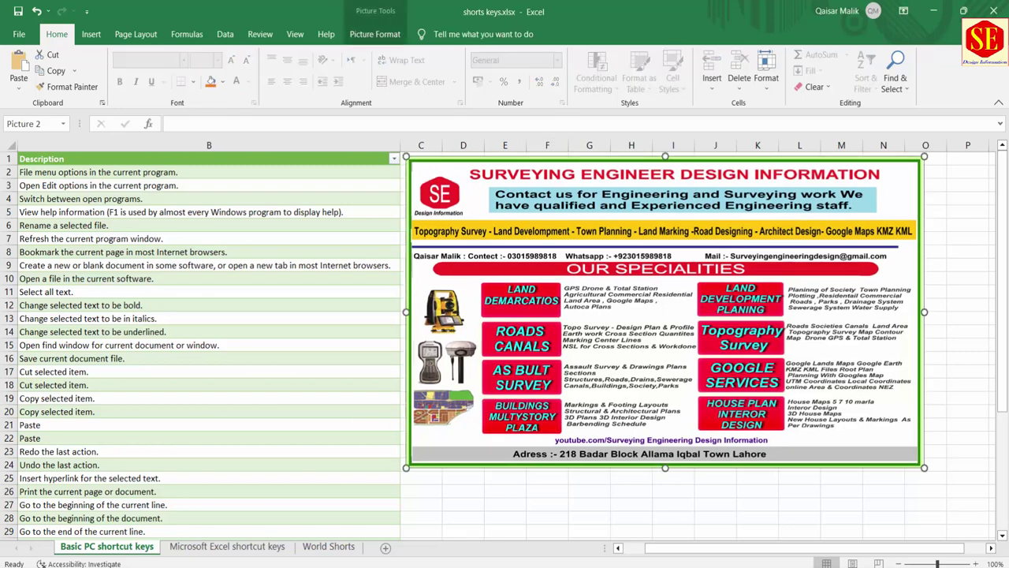
left_click_drag(717, 553, 695, 554)
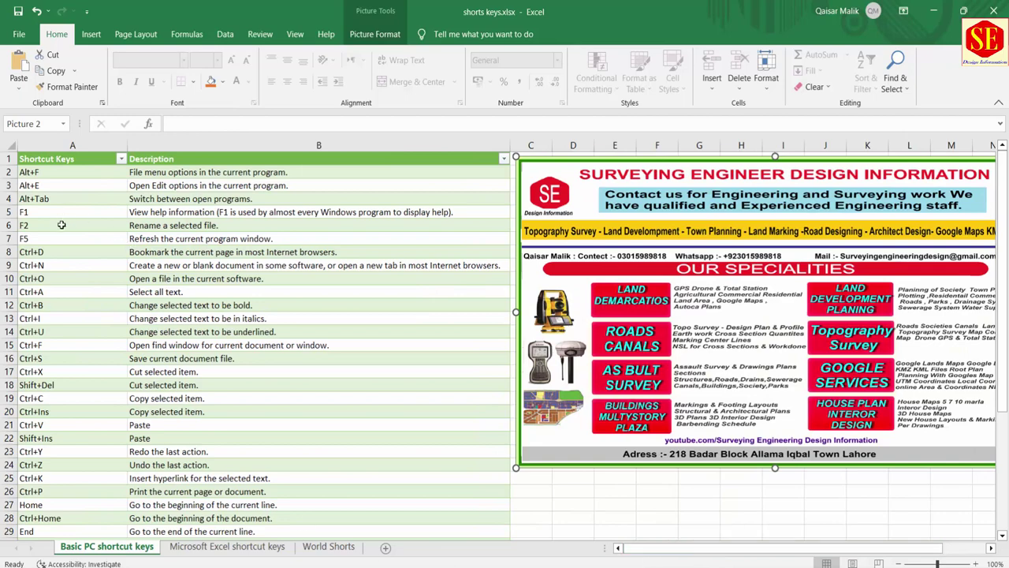
left_click(52, 172)
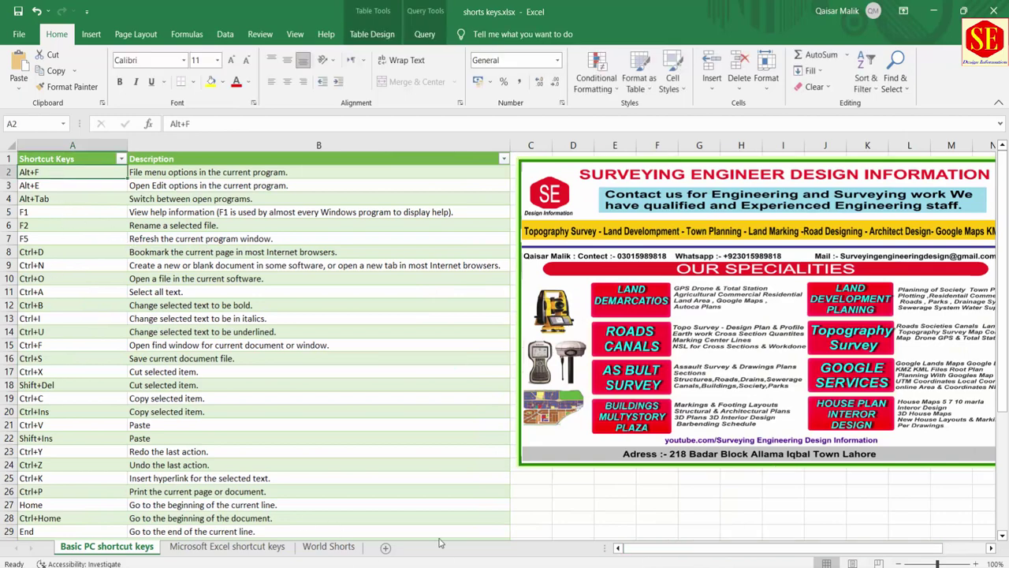
- On the Microsoft Excel shortcut keys sheet, select the top of the table and cell B37
scroll(158, 252, "down", 2)
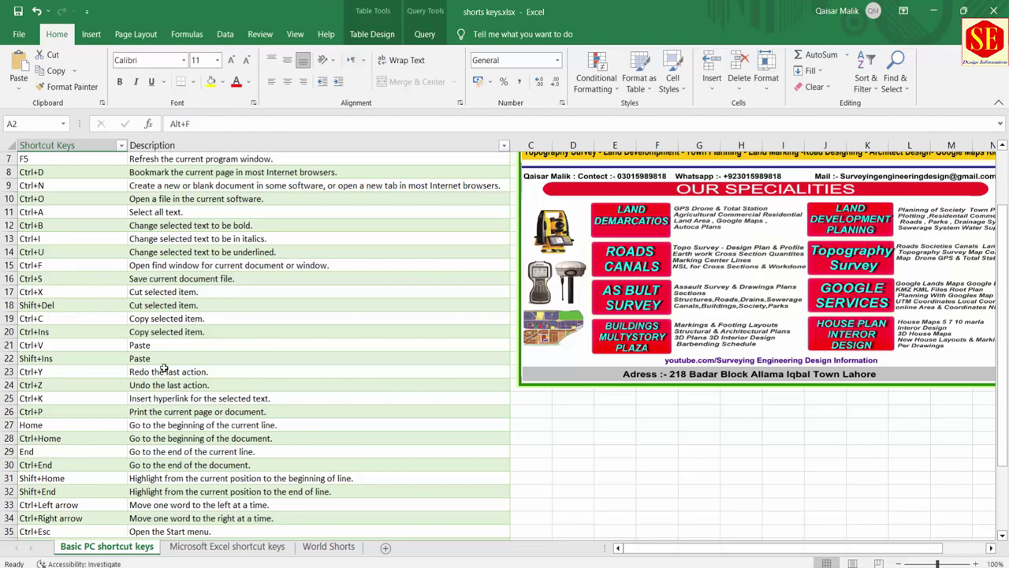
left_click(191, 548)
scroll(566, 236, "up", 2)
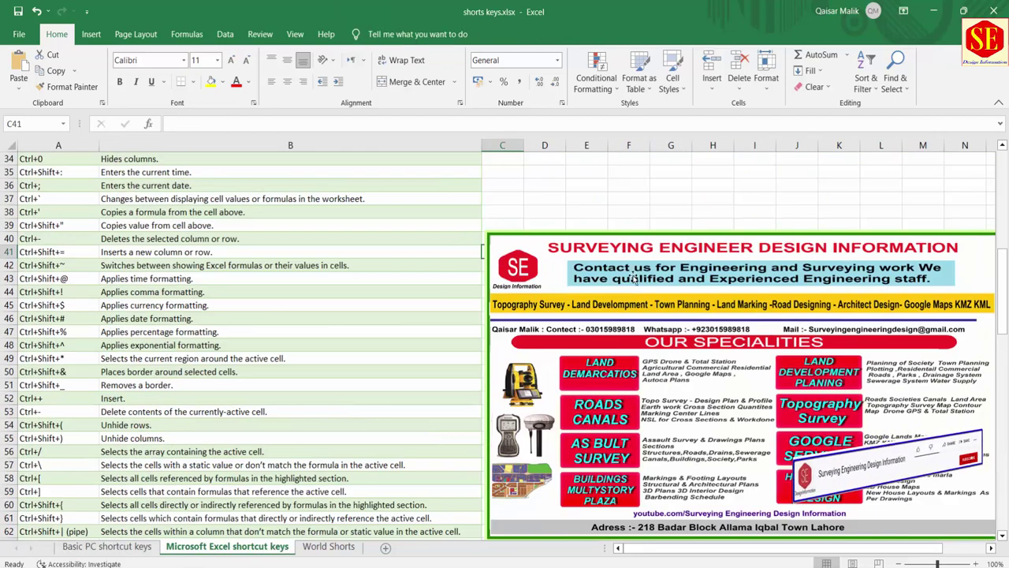
scroll(566, 236, "up", 3)
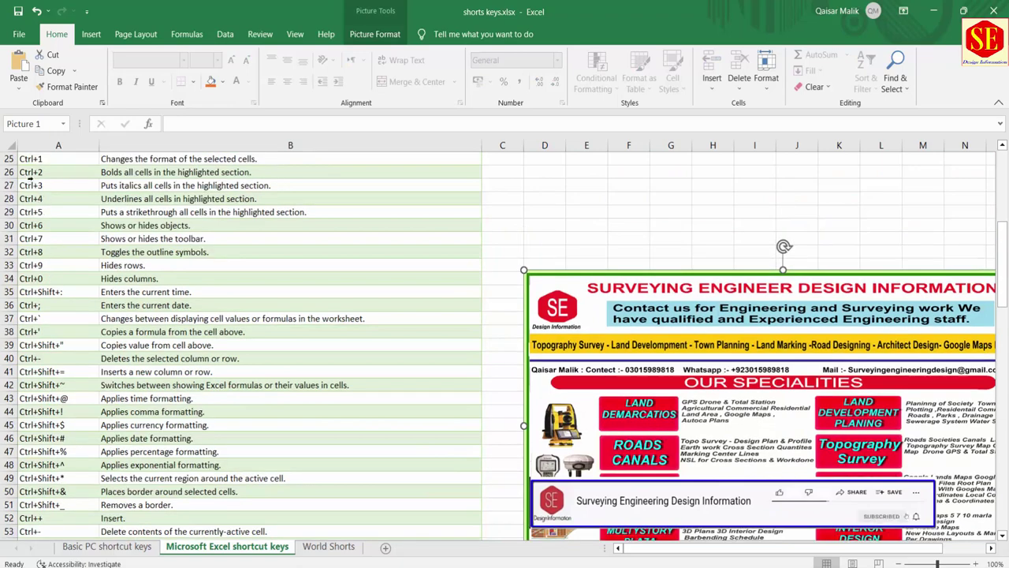
left_click_drag(32, 172, 114, 290)
left_click(142, 319)
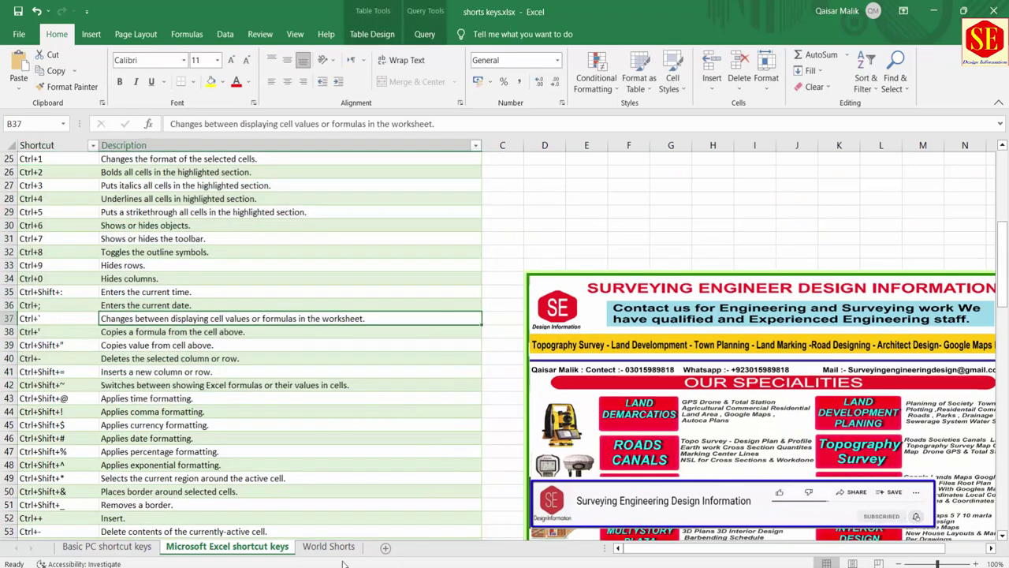
- Cycle through the World Shorts, Basic PC and Microsoft Excel sheets, ending on Basic PC shortcut keys
left_click(343, 550)
left_click(99, 549)
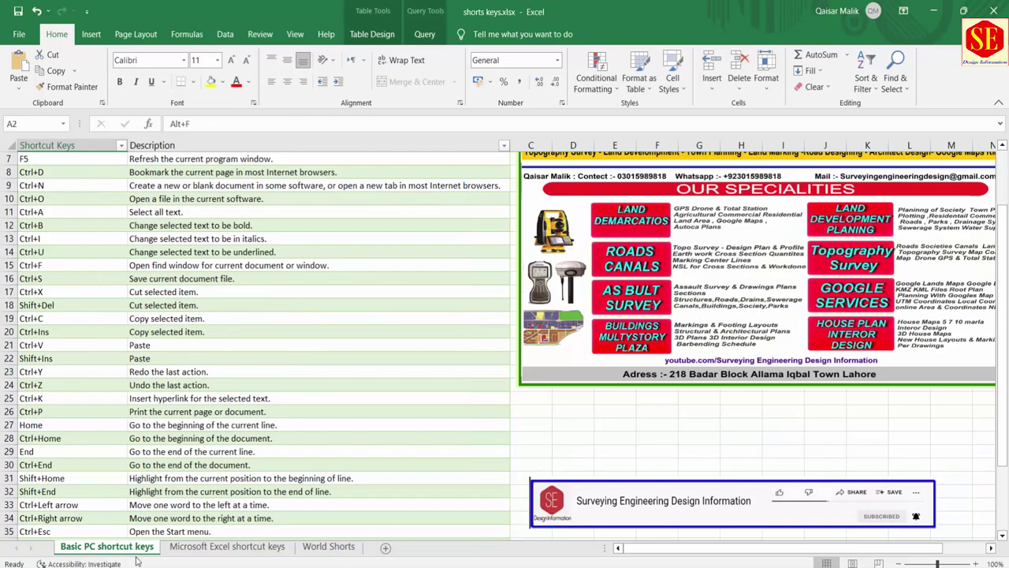
left_click(233, 547)
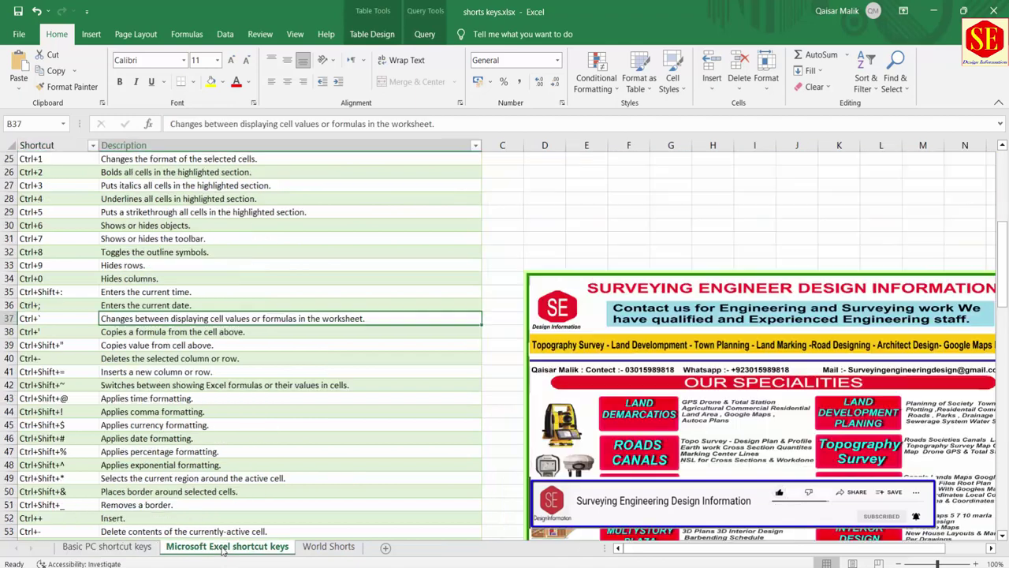
left_click(334, 550)
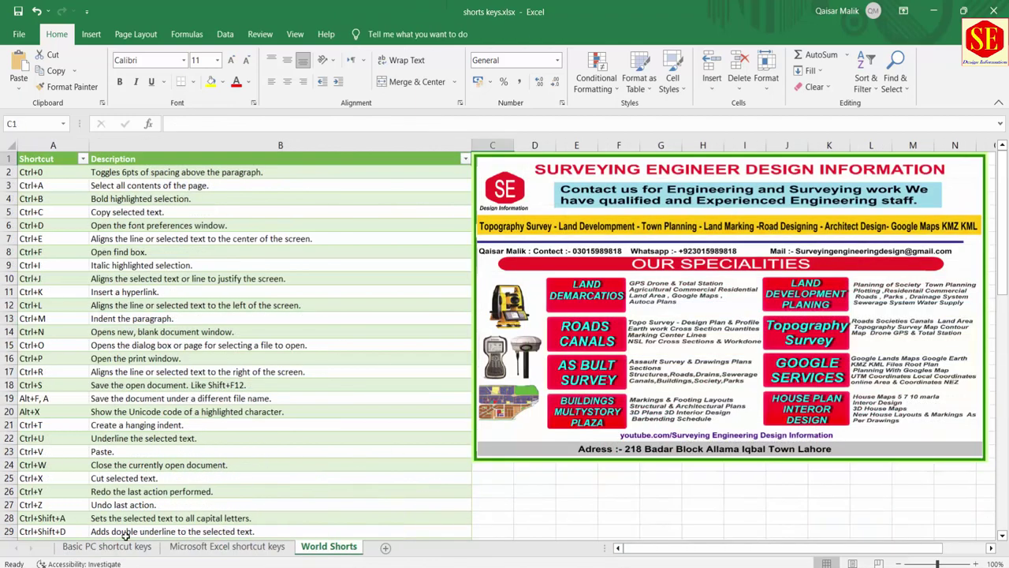
left_click(127, 546)
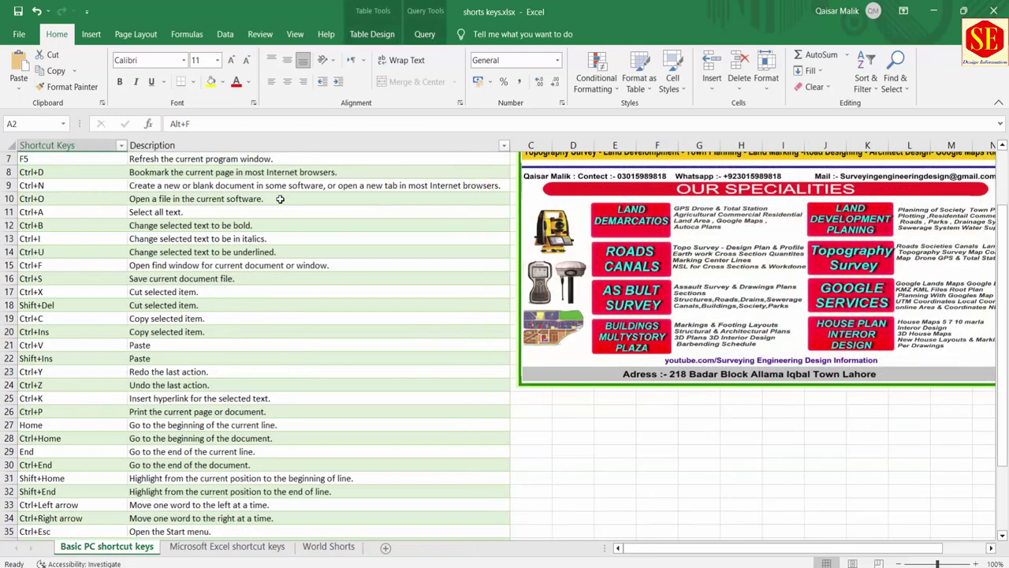
- Scroll down and back up through the Basic PC shortcut keys list
scroll(268, 252, "up", 2)
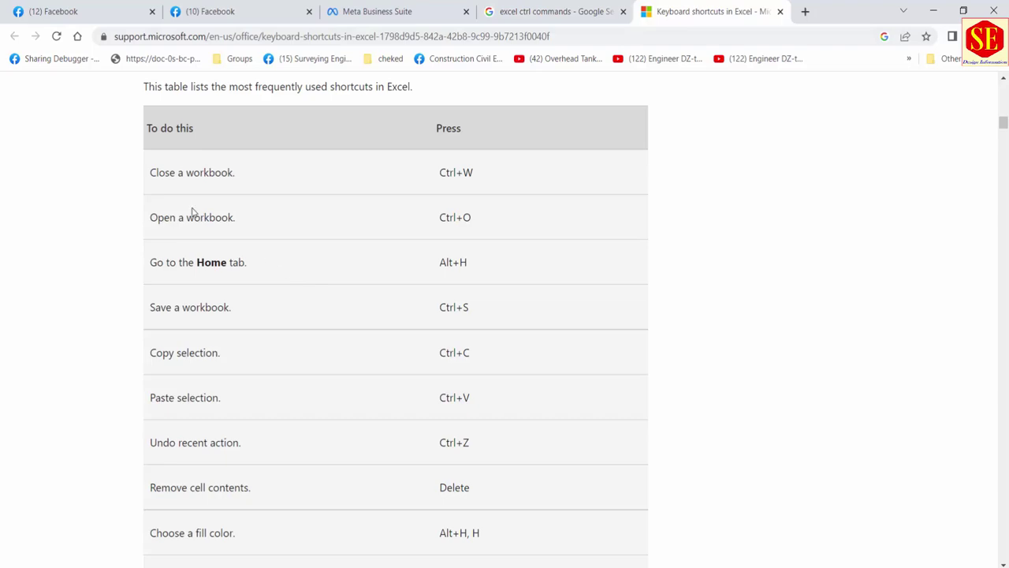
scroll(374, 310, "down", 3)
scroll(374, 310, "down", 10)
scroll(374, 309, "down", 10)
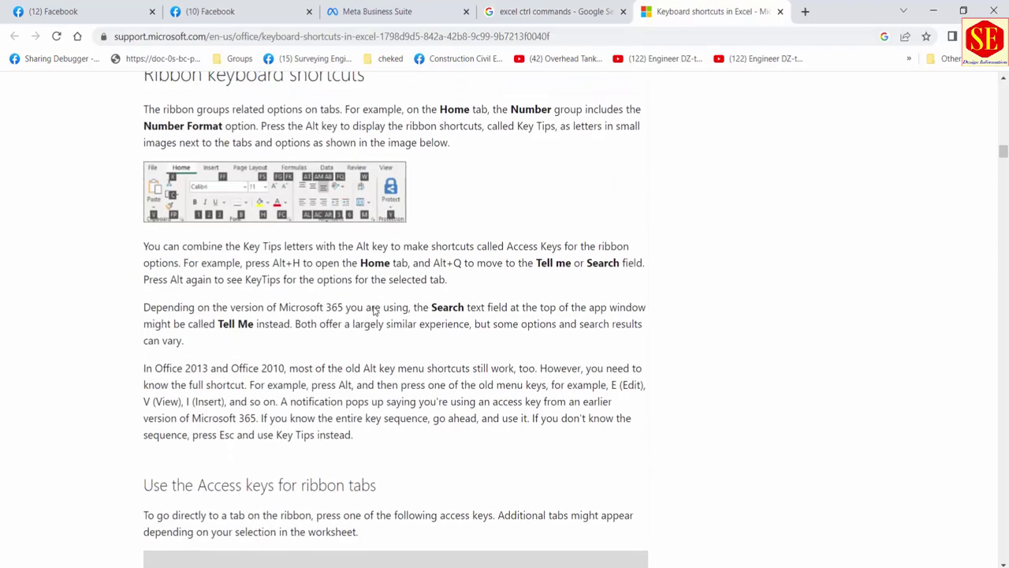
scroll(374, 307, "down", 6)
scroll(374, 306, "down", 6)
scroll(375, 306, "down", 6)
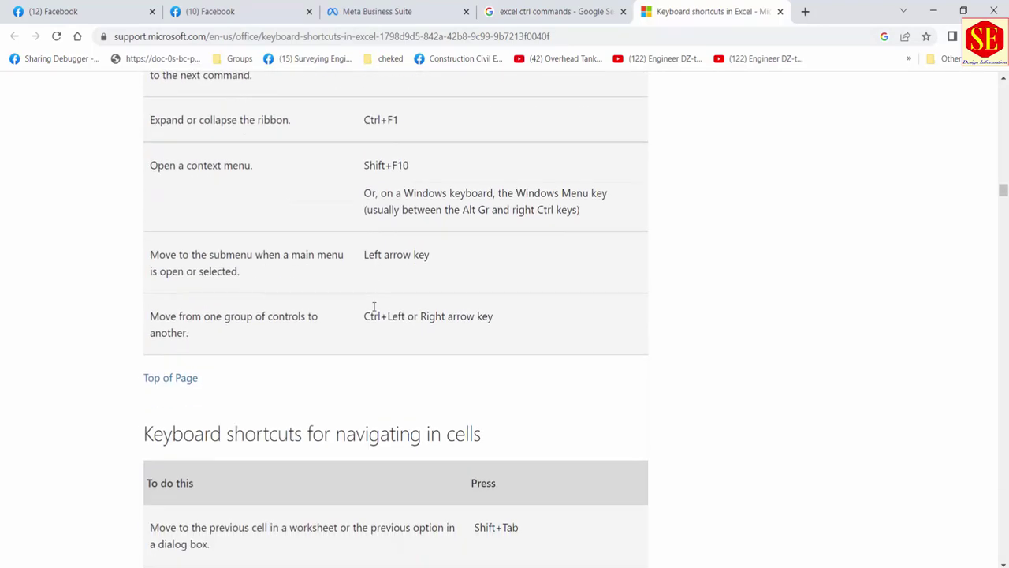
scroll(374, 306, "down", 6)
scroll(374, 306, "up", 5)
scroll(375, 309, "up", 5)
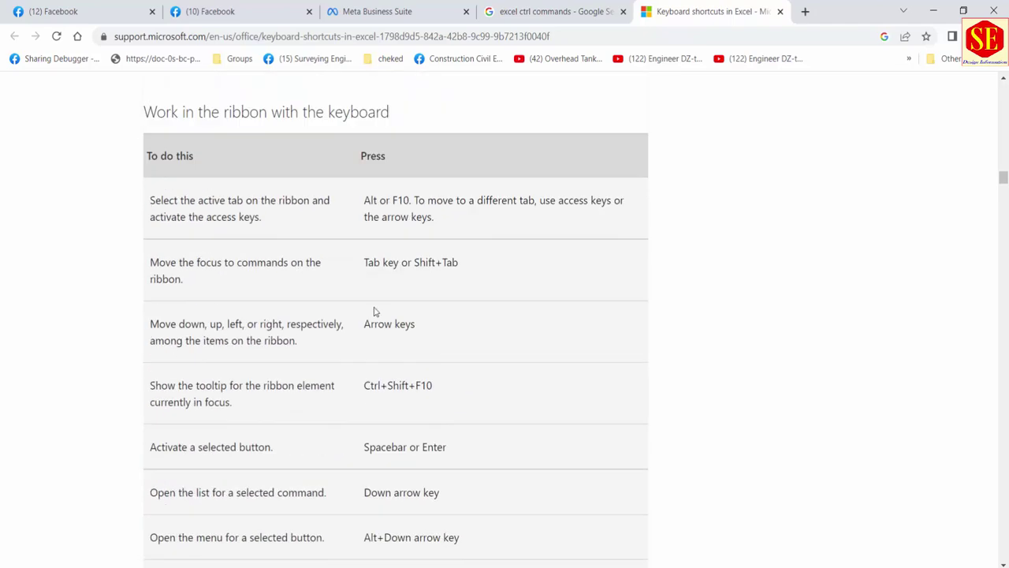
scroll(374, 312, "up", 3)
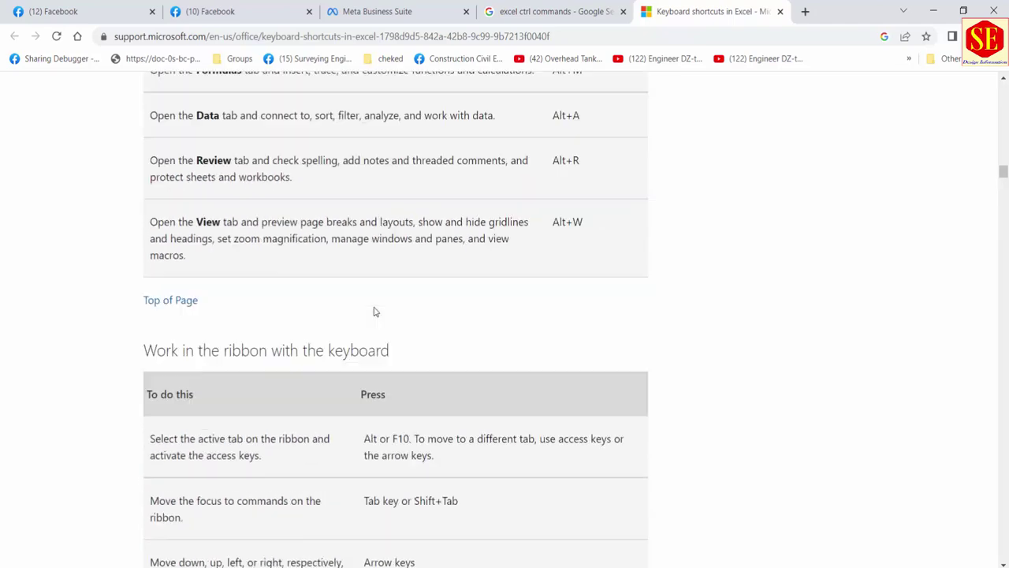
scroll(374, 312, "up", 3)
scroll(374, 312, "up", 4)
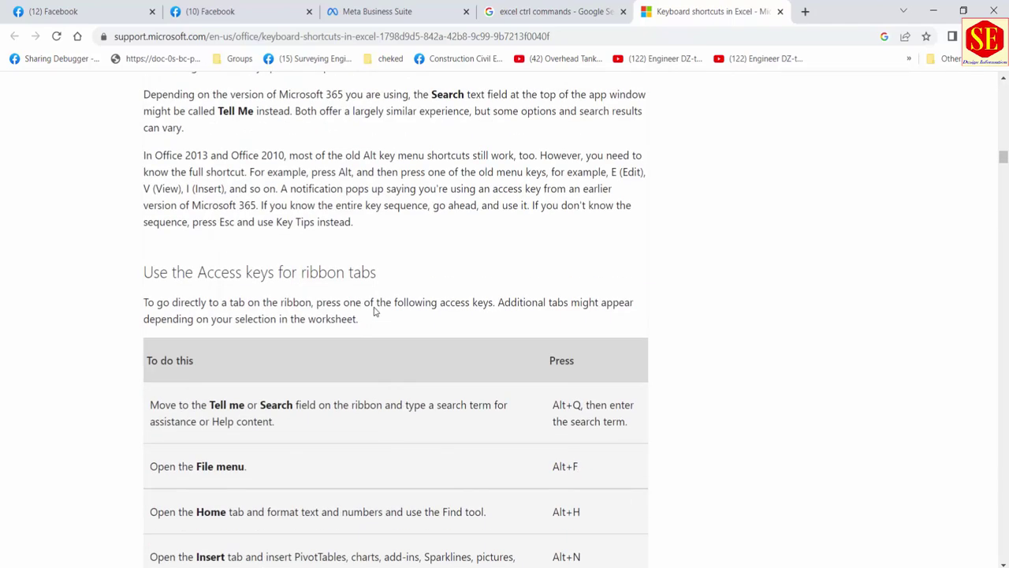
scroll(374, 312, "up", 2)
scroll(374, 284, "up", 2)
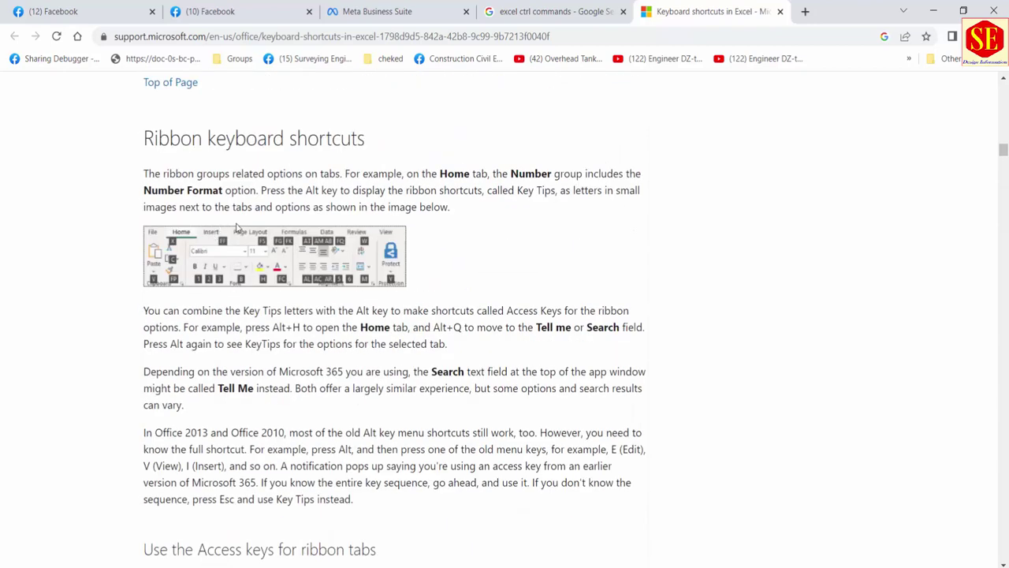
scroll(238, 227, "up", 3)
scroll(238, 224, "up", 1)
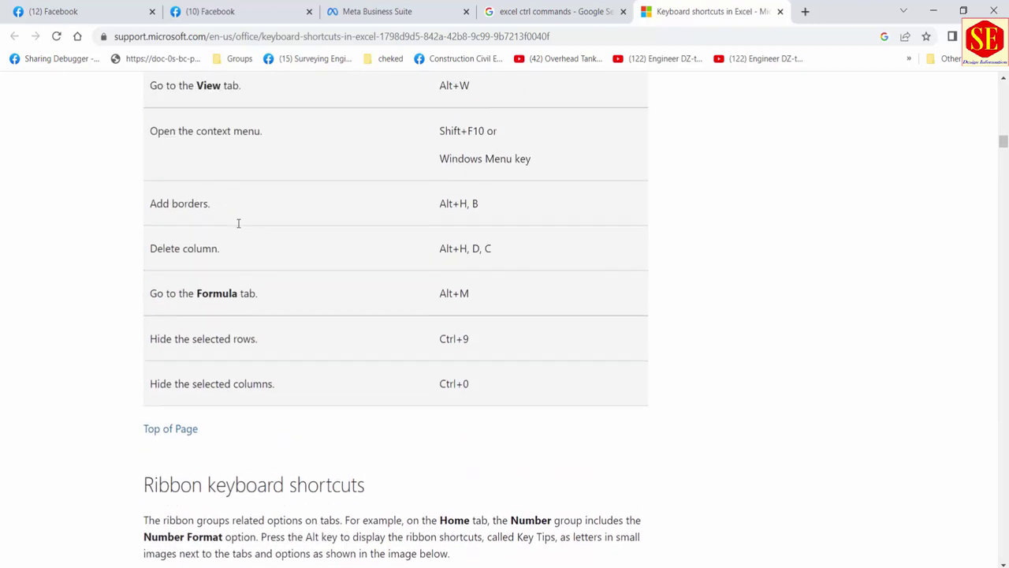
- Compare against the Excel shortcuts web page, then select cells in the workbook's shortcut list
key("alt+Tab")
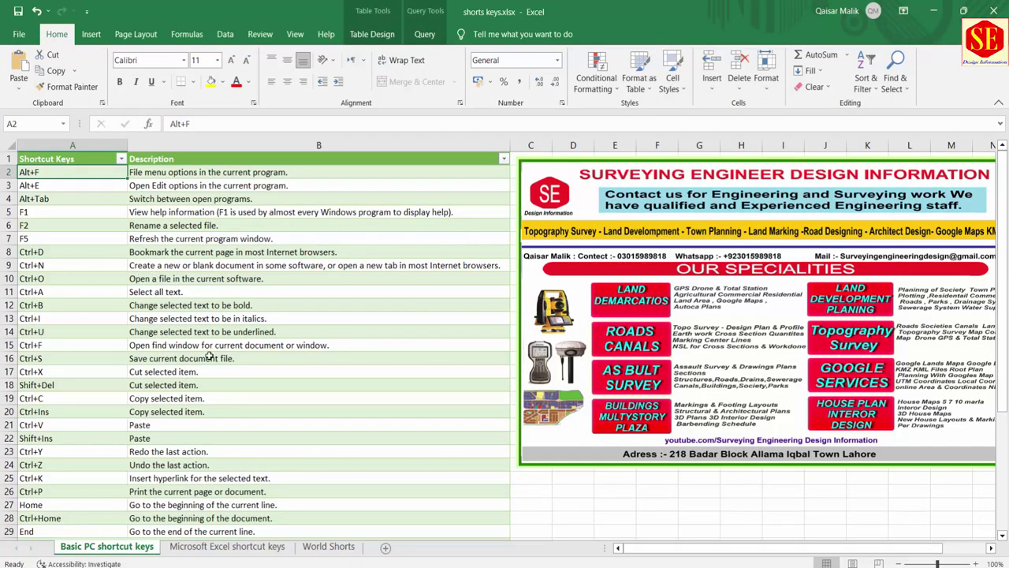
key("alt+Tab")
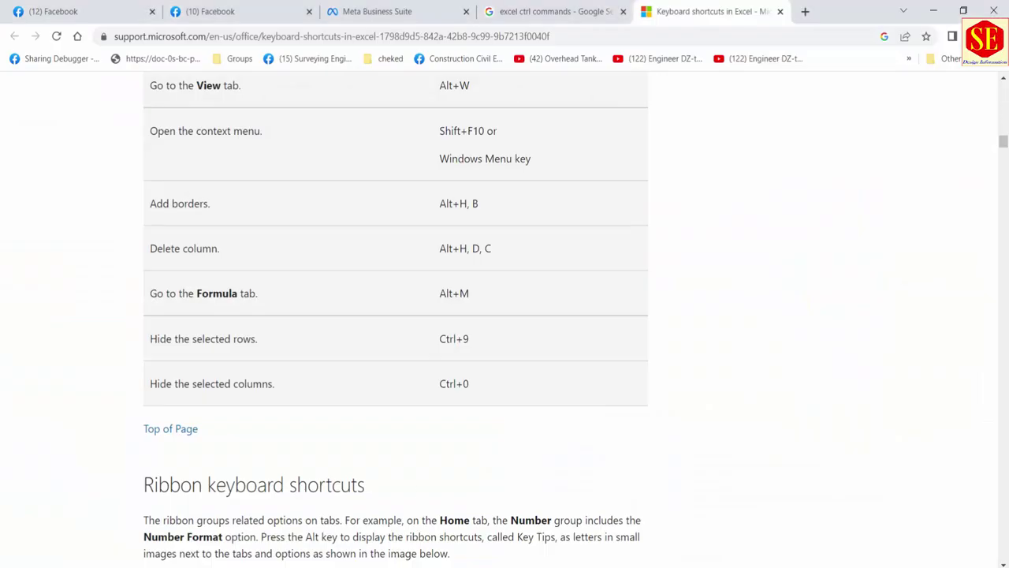
scroll(286, 280, "up", 3)
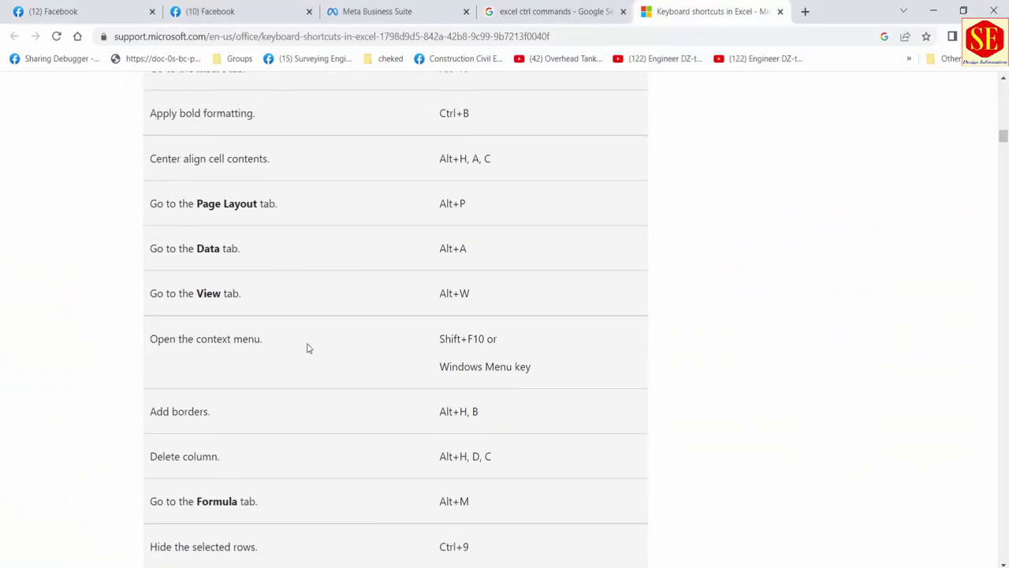
key("alt+Tab")
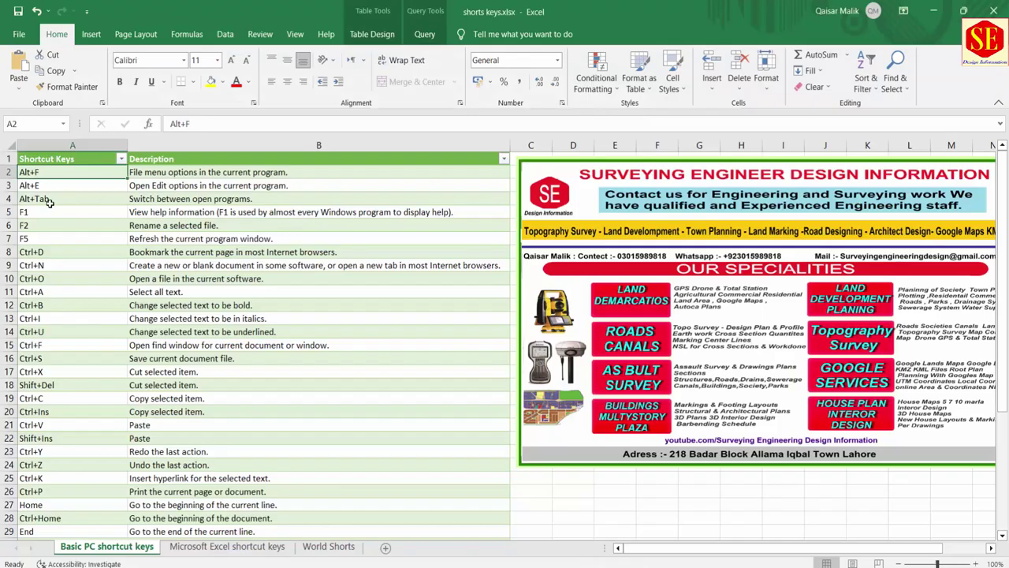
left_click(46, 201)
left_click(68, 266)
key("Right")
- On the Microsoft Excel shortcut keys sheet, inspect Ctrl+A in A3 and the Fill down description in B6
left_click(223, 547)
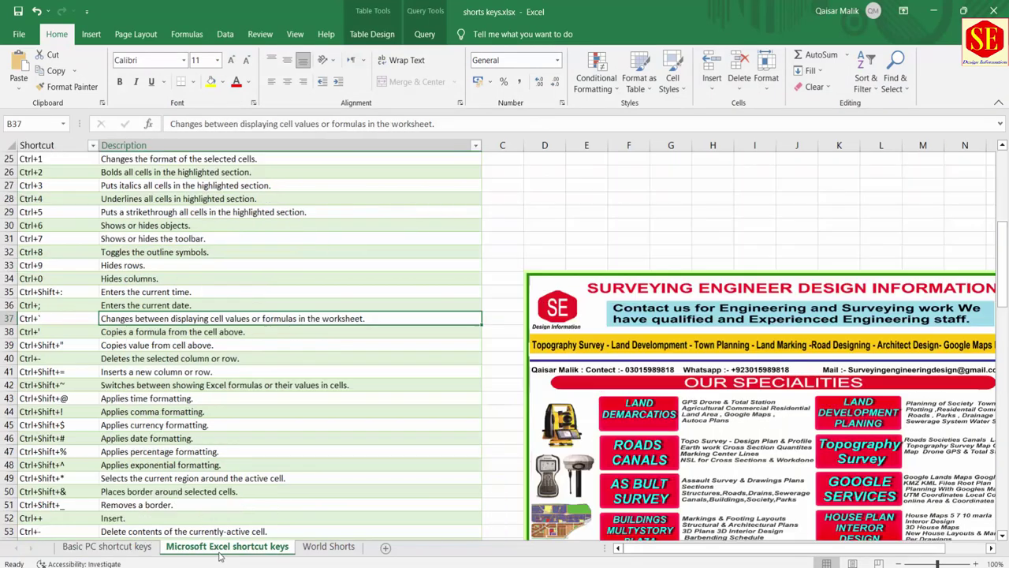
scroll(127, 209, "up", 5)
scroll(166, 210, "up", 3)
left_click(72, 184)
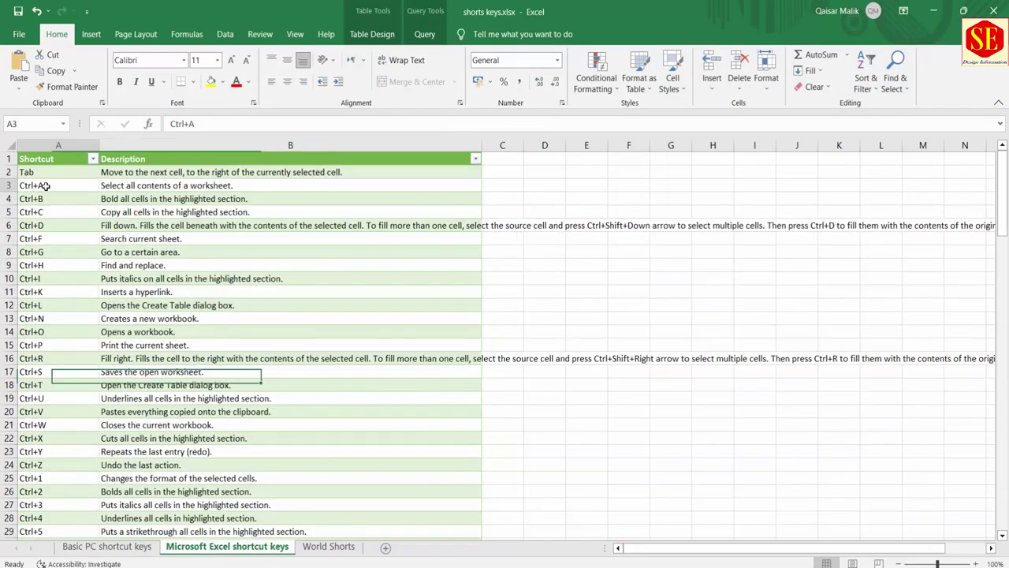
key("Right")
left_click(152, 227)
scroll(148, 251, "down", 4)
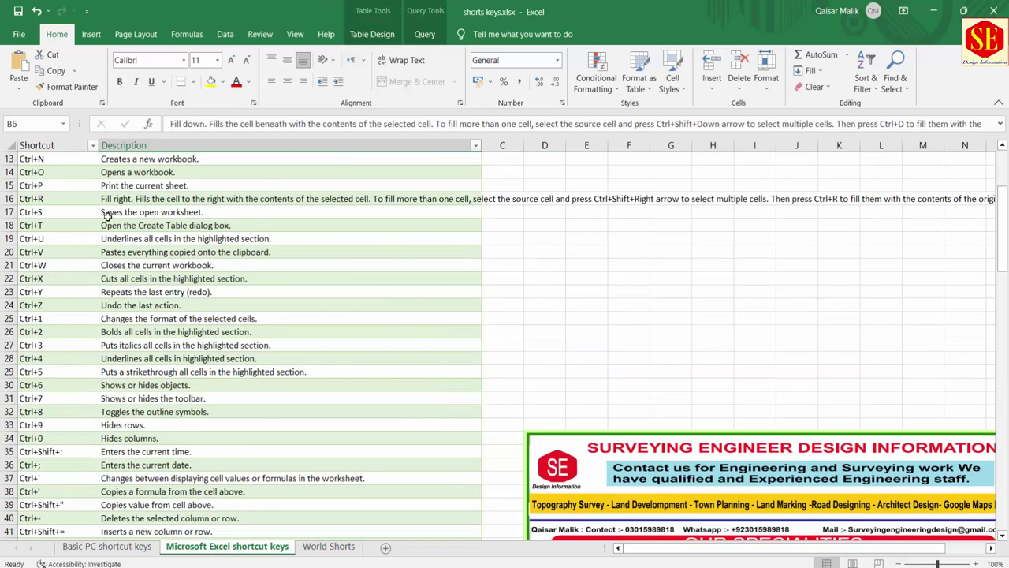
- Return to the Basic PC sheet and move the advertisement picture over the Description column
left_click(326, 546)
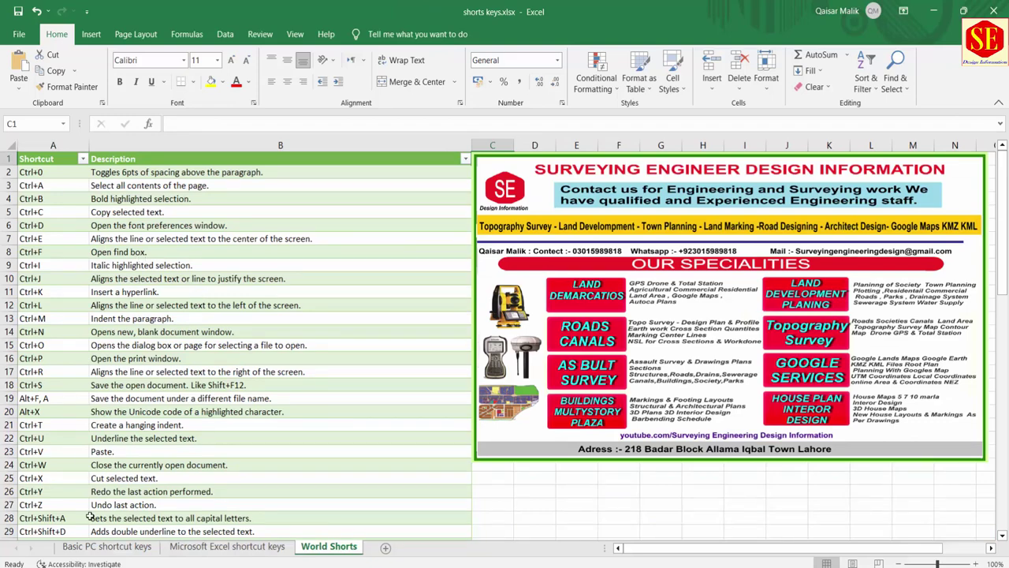
left_click(107, 547)
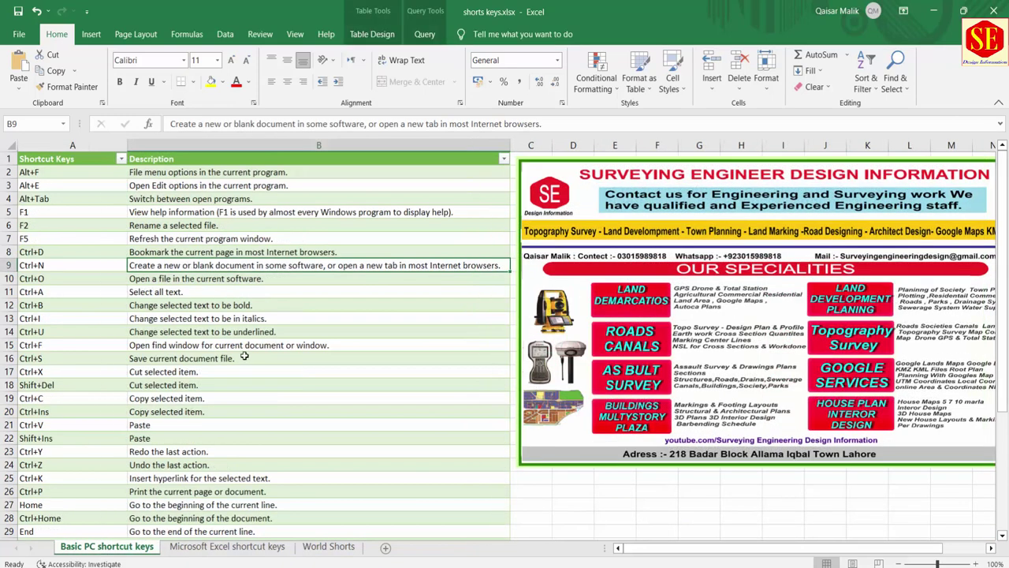
left_click(76, 228)
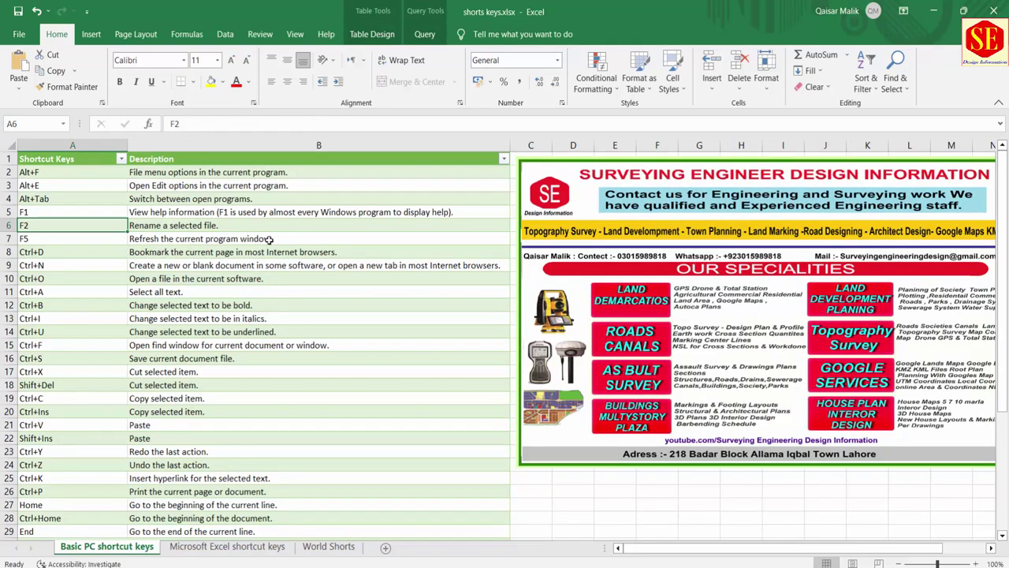
left_click_drag(612, 217, 272, 246)
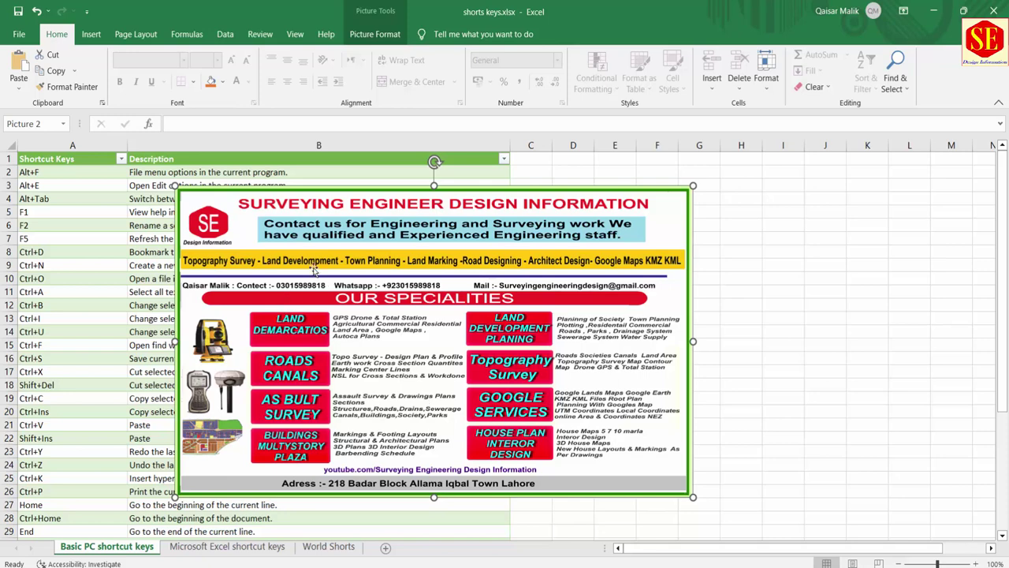
- Drag the advertisement picture back to the right of the table and deselect it
left_click_drag(398, 256, 736, 225)
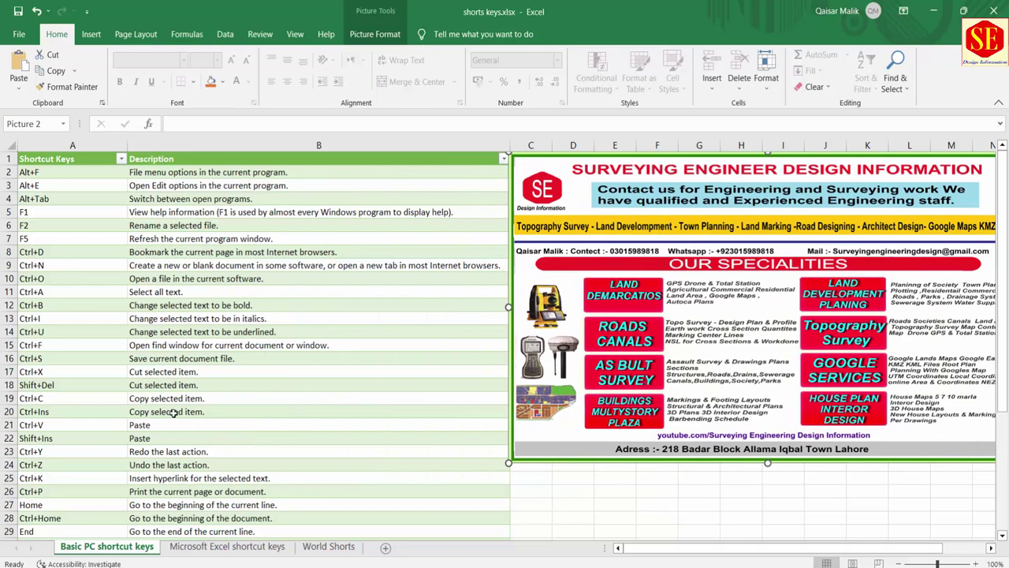
left_click(179, 251)
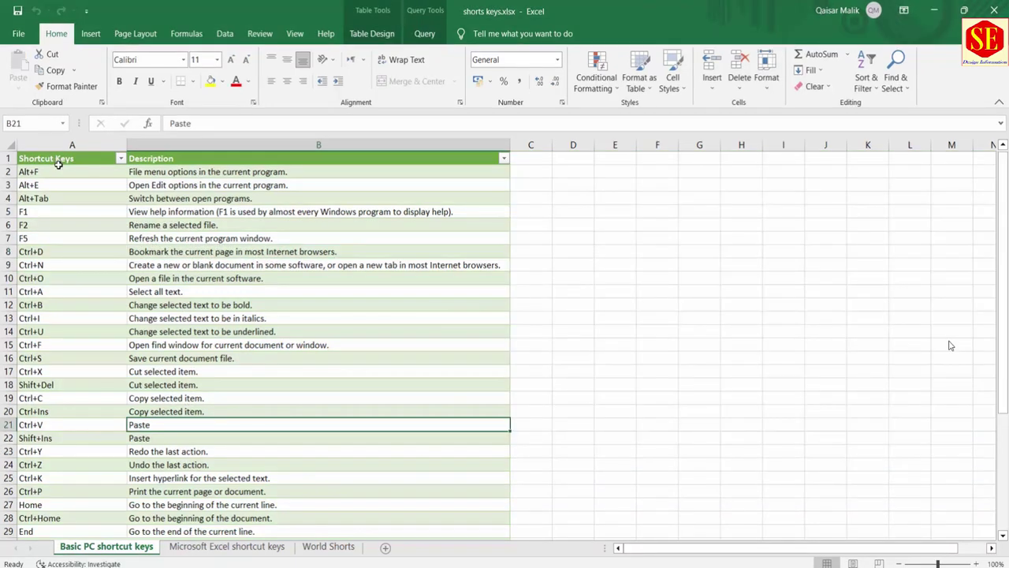
- Select the first rows of the Basic PC table, then a single cell, and scroll the list
left_click_drag(63, 171, 200, 384)
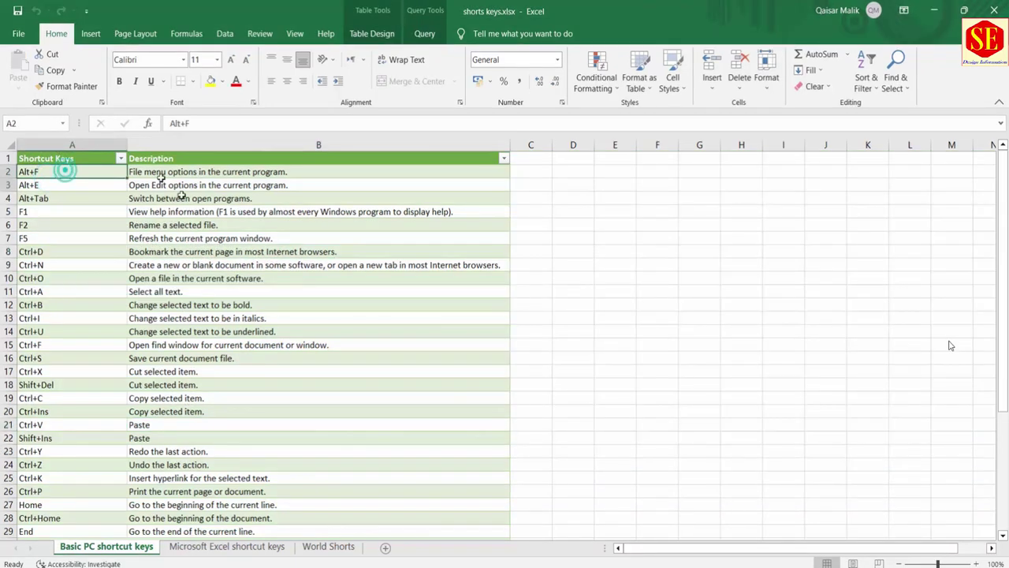
left_click(162, 411)
scroll(71, 229, "down", 6)
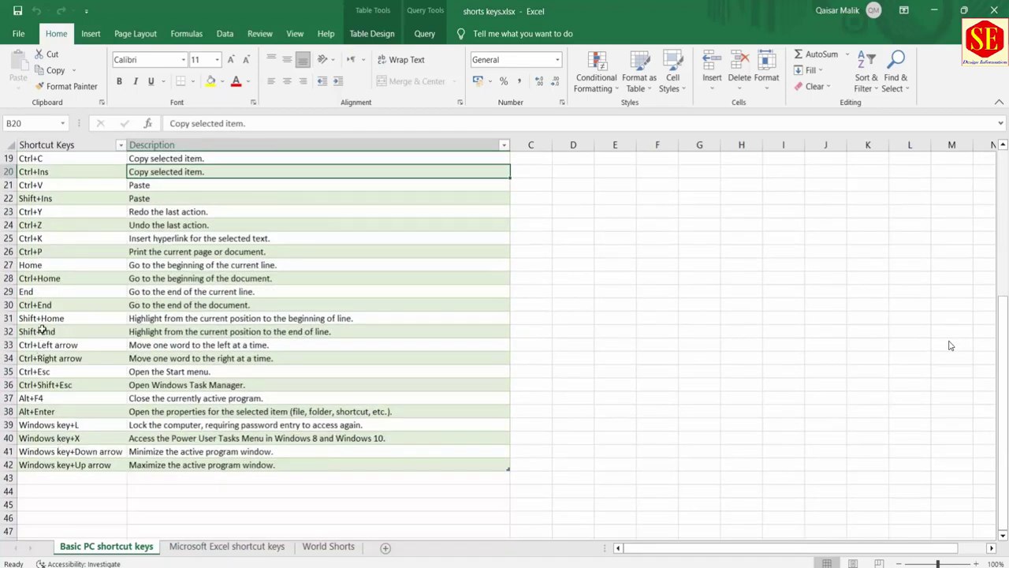
scroll(42, 332, "up", 4)
scroll(32, 150, "up", 2)
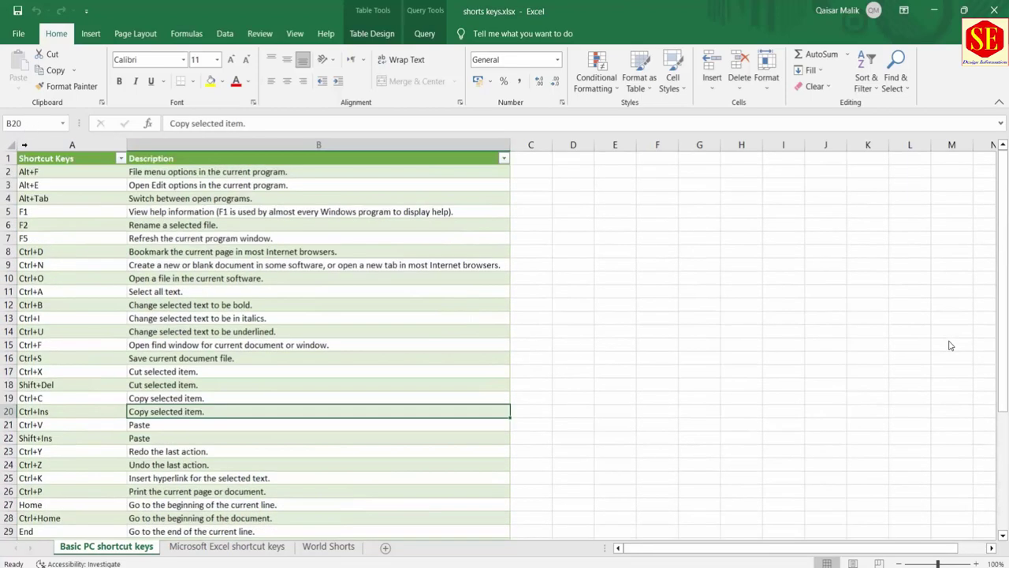
- Pick the Alt+E and Ctrl+S rows and the Ctrl+Ins, Ctrl+K and Ctrl+Left arrow entries
left_click(19, 184)
scroll(24, 213, "down", 2)
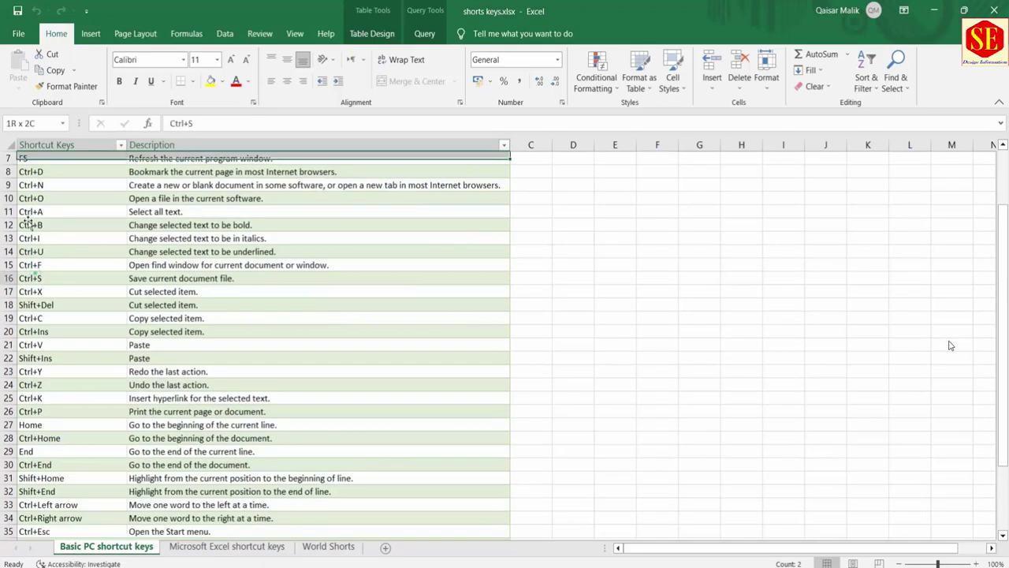
left_click(19, 277)
left_click(48, 331)
scroll(36, 284, "down", 1)
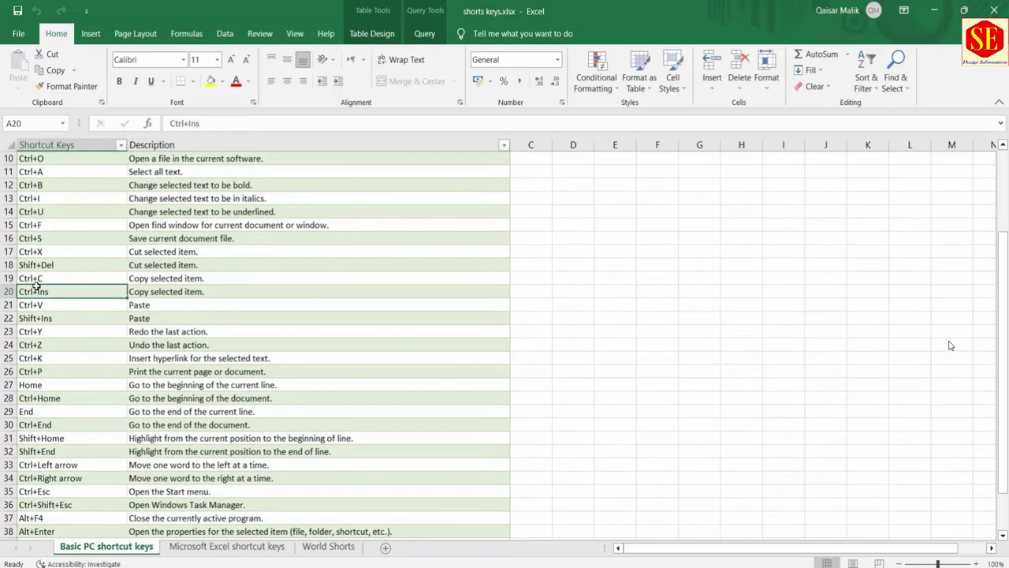
left_click(38, 359)
scroll(37, 331, "down", 2)
left_click(55, 386)
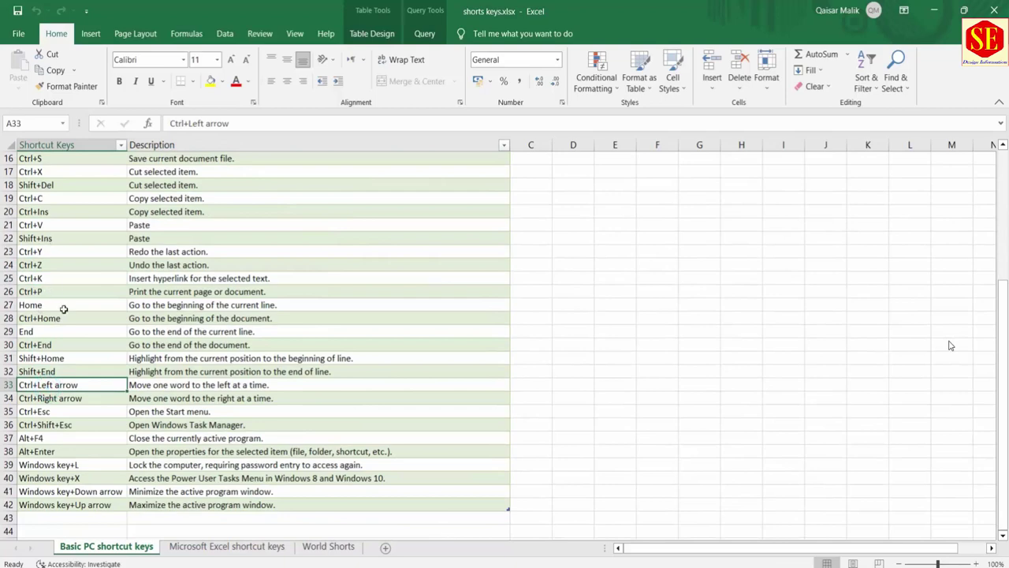
- Scroll through the Microsoft Excel shortcut keys sheet, then move on to the World Shorts sheet
left_click(210, 544)
scroll(186, 214, "up", 1)
scroll(186, 215, "up", 6)
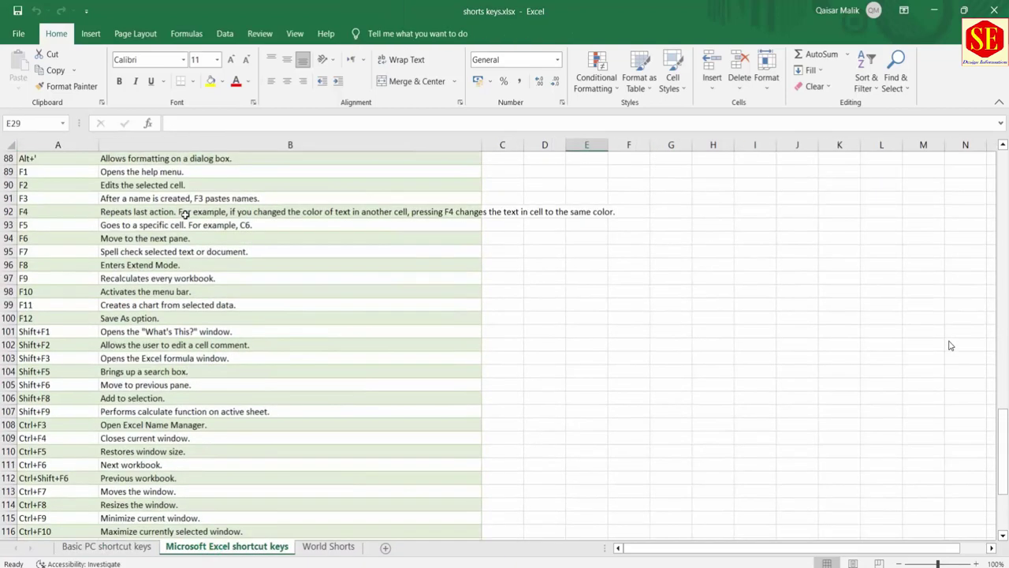
scroll(182, 189, "up", 5)
scroll(180, 175, "up", 9)
scroll(179, 173, "up", 14)
scroll(180, 173, "up", 1)
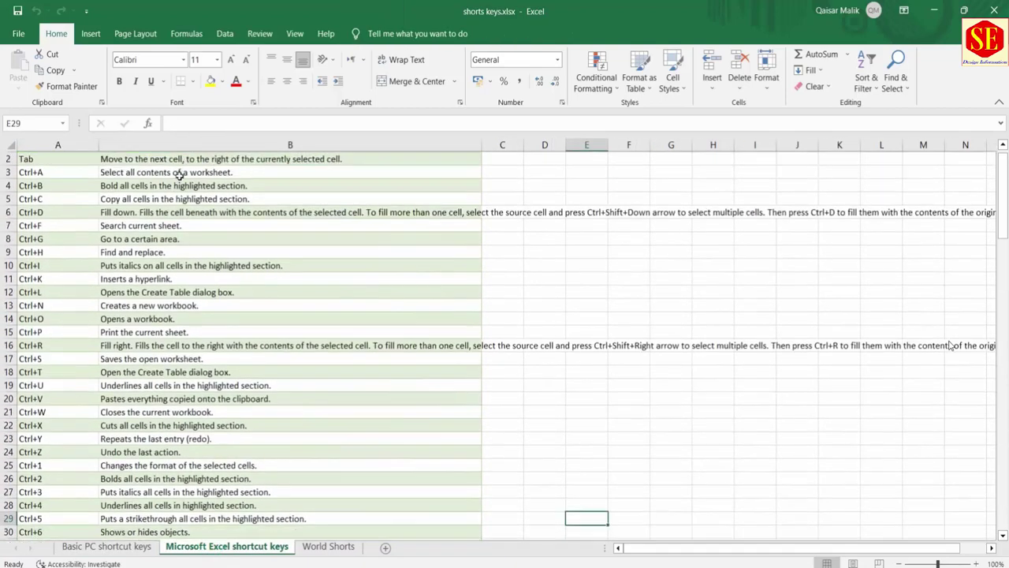
scroll(185, 173, "up", 1)
scroll(77, 261, "down", 7)
scroll(86, 263, "down", 6)
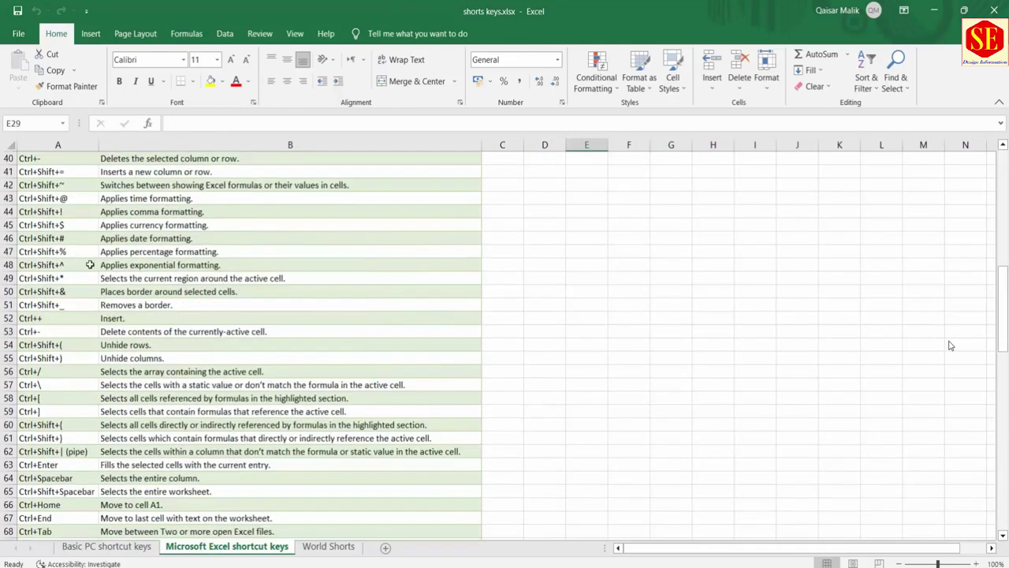
left_click(315, 546)
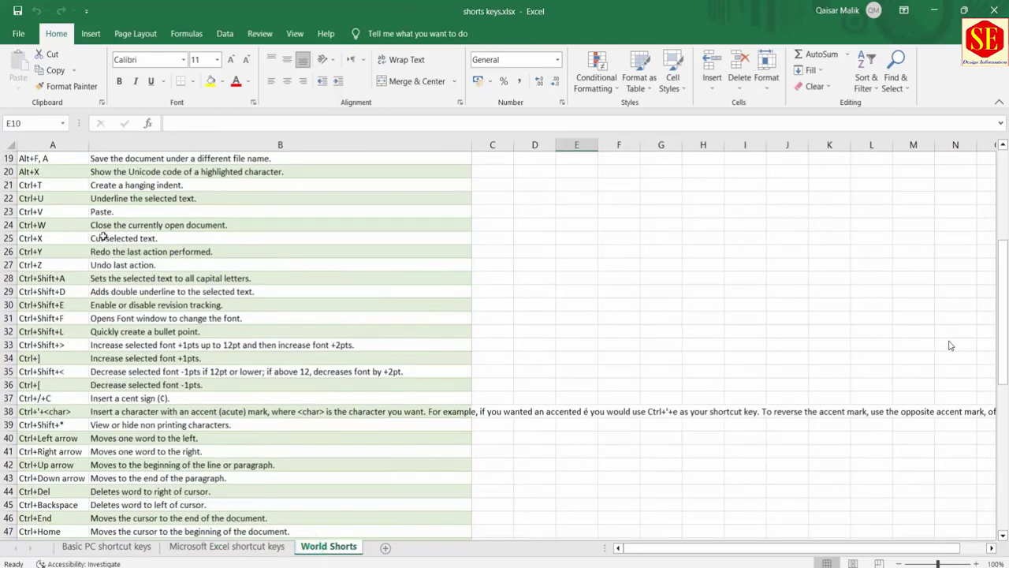
scroll(950, 346, "up", 6)
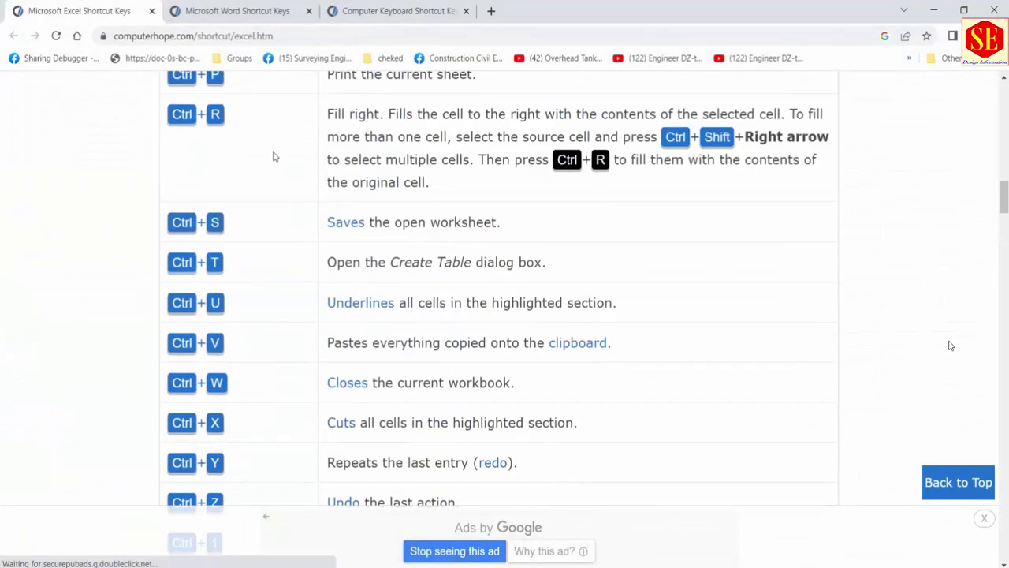
- Move Chrome to the Computer Keyboard Shortcut Keys tab and scroll up to the table header
scroll(950, 346, "up", 4)
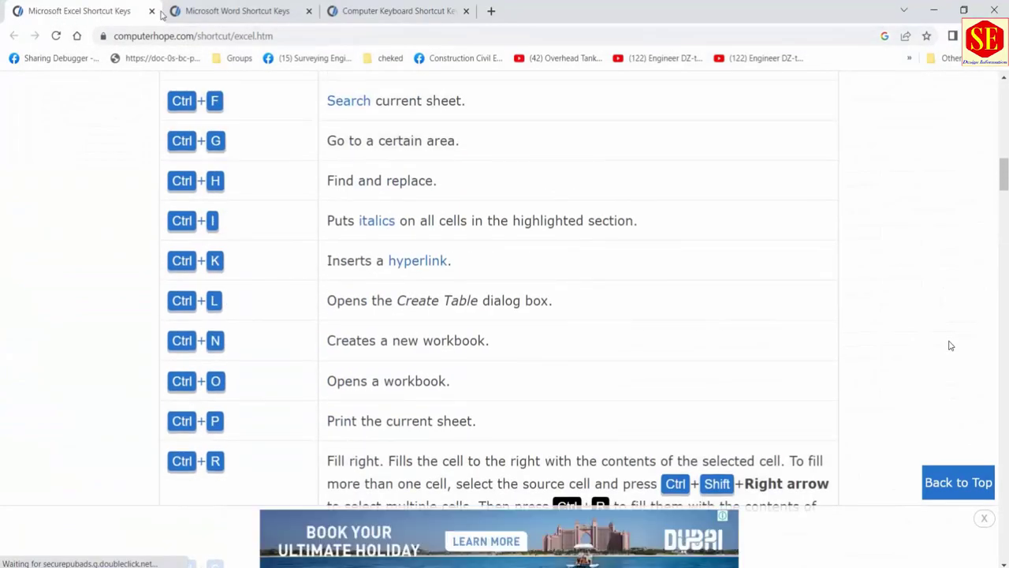
key("ctrl+Tab")
key("ctrl+Tab")
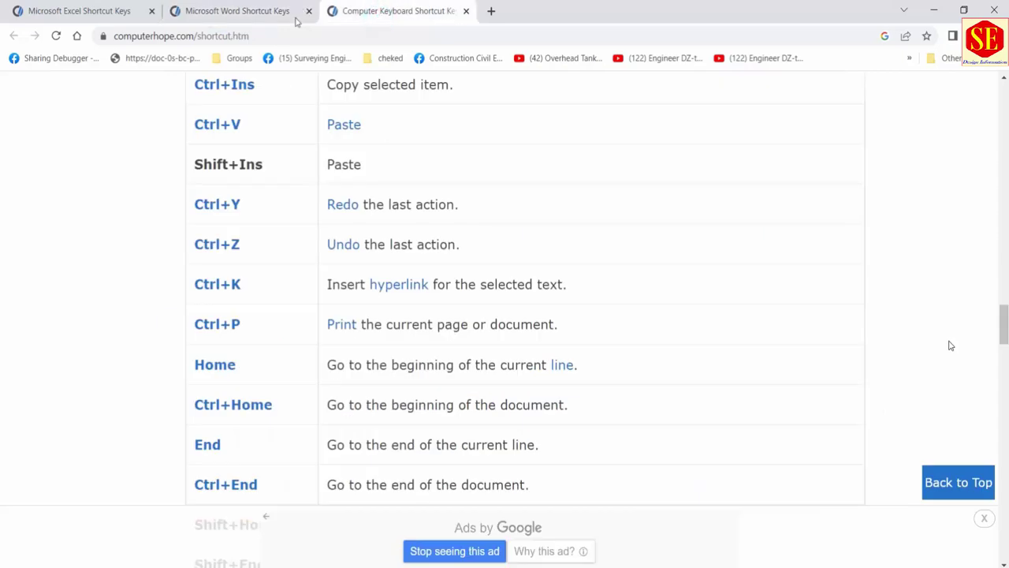
scroll(273, 146, "up", 6)
scroll(243, 302, "up", 4)
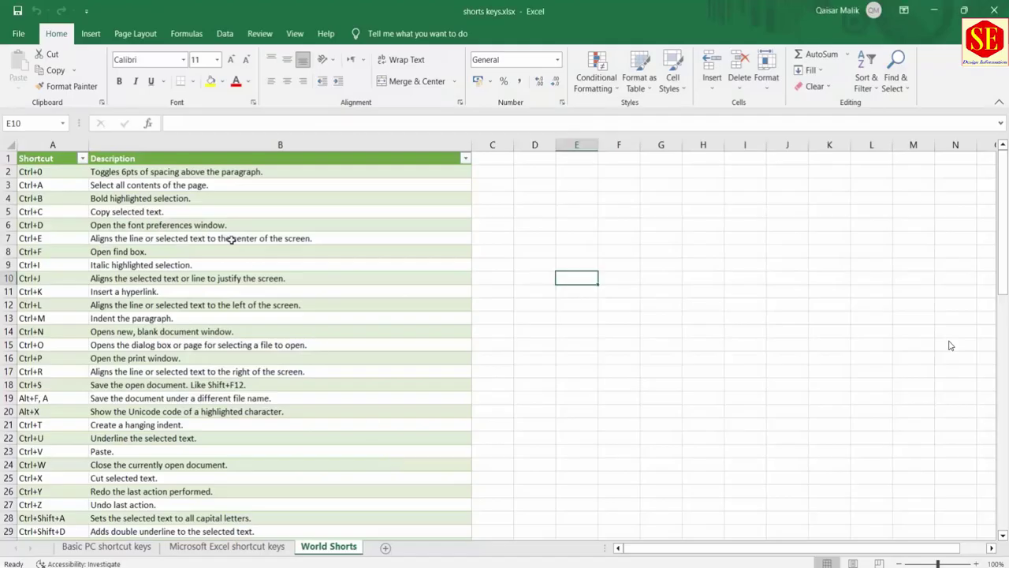
- Create a new blank workbook, Book3, and select cell H8
left_click(93, 545)
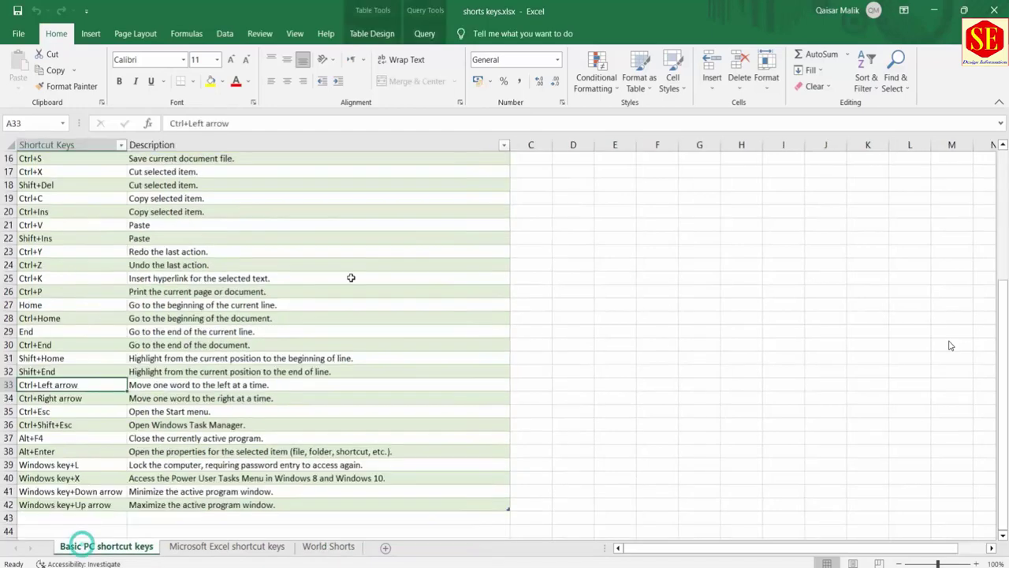
left_click(18, 33)
left_click(165, 135)
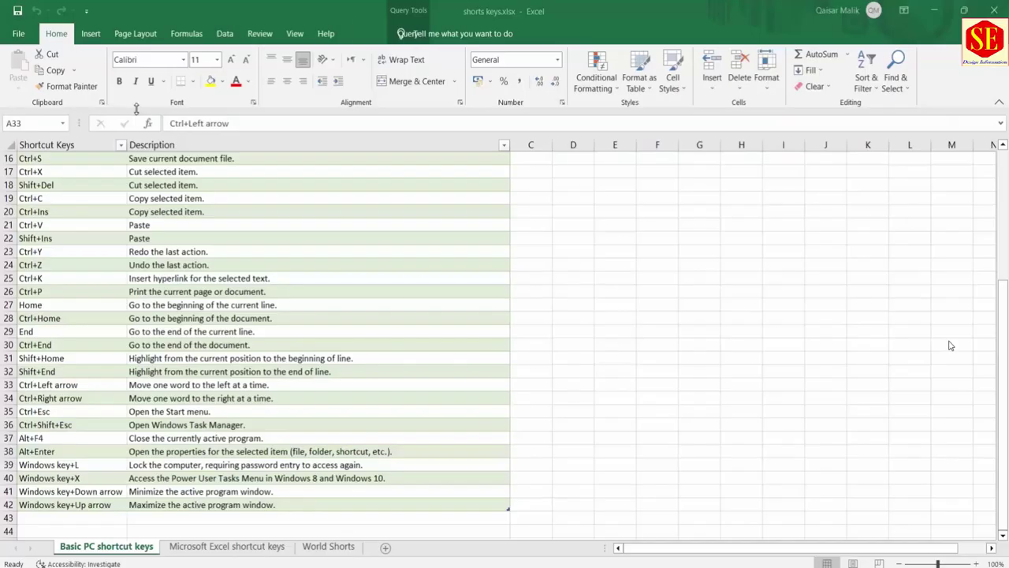
left_click(315, 252)
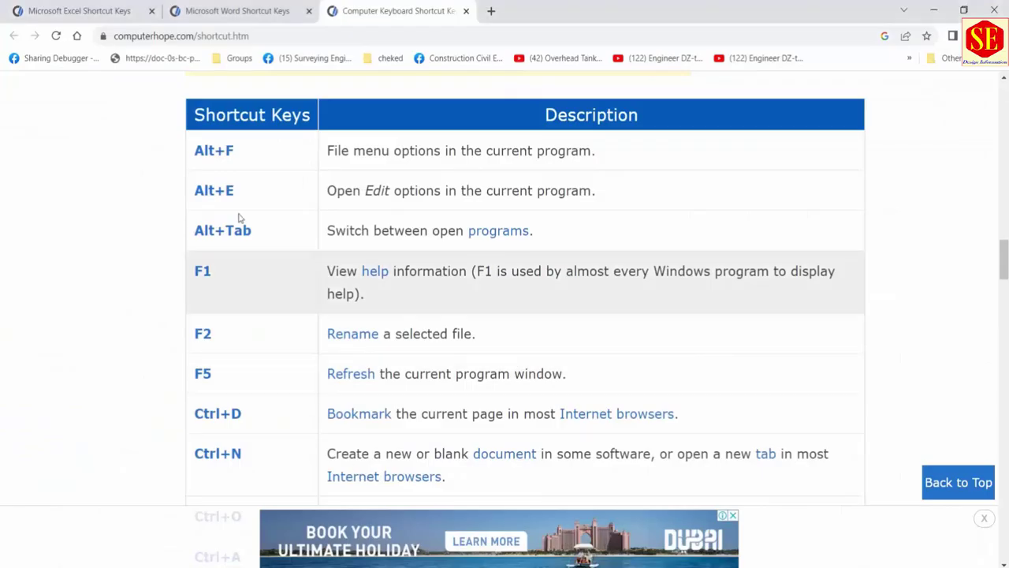
- Copy the web page's shortcut table from the header through Ctrl+N and return to Book3
left_click_drag(163, 107, 533, 452)
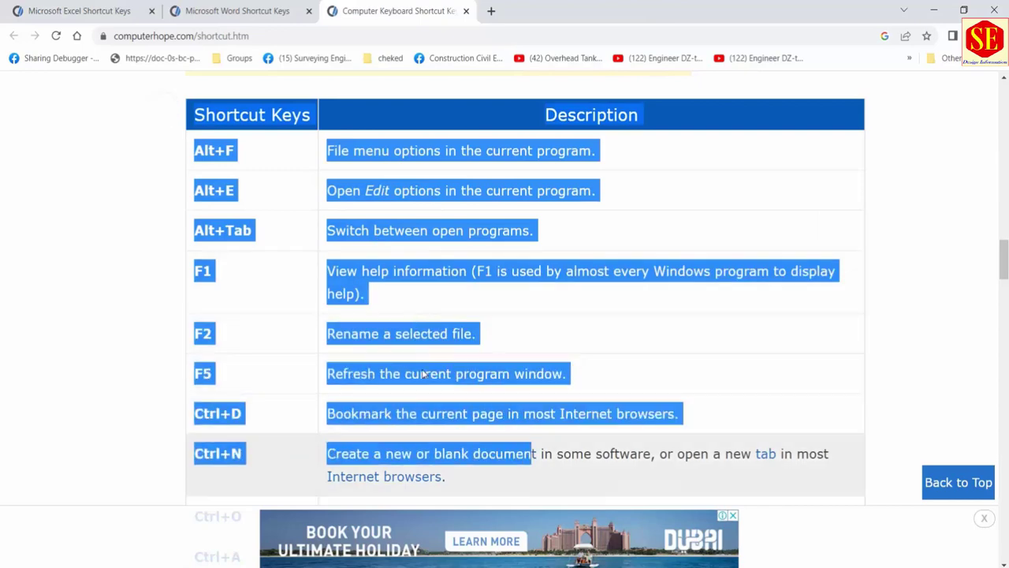
right_click(367, 338)
left_click(394, 449)
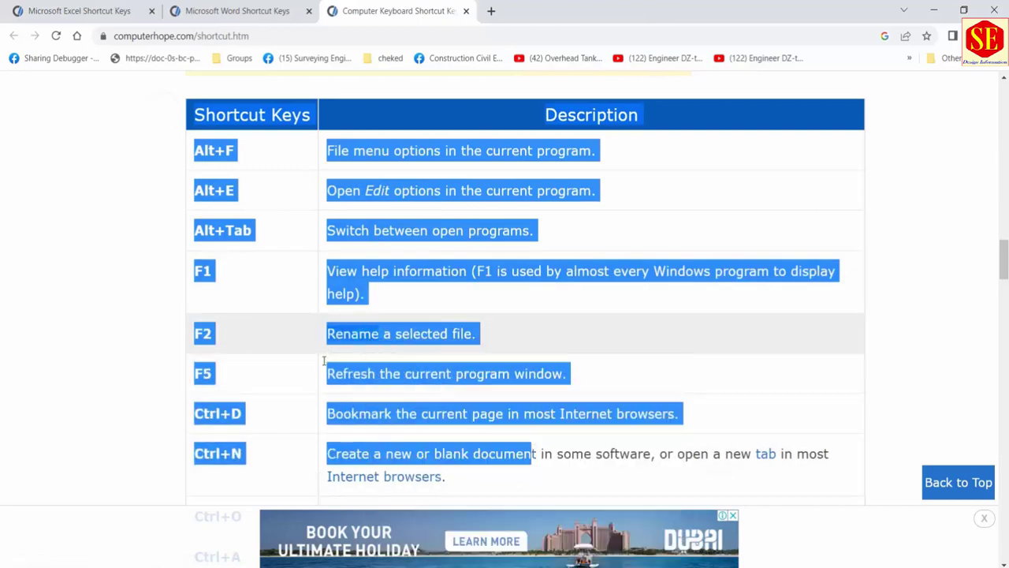
key("alt+Tab")
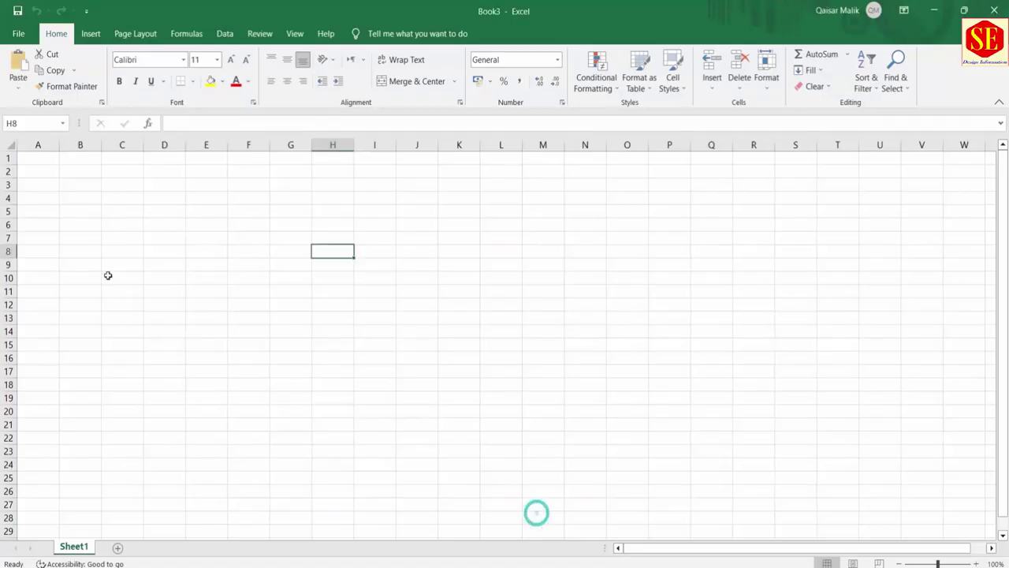
left_click(58, 180)
right_click(49, 175)
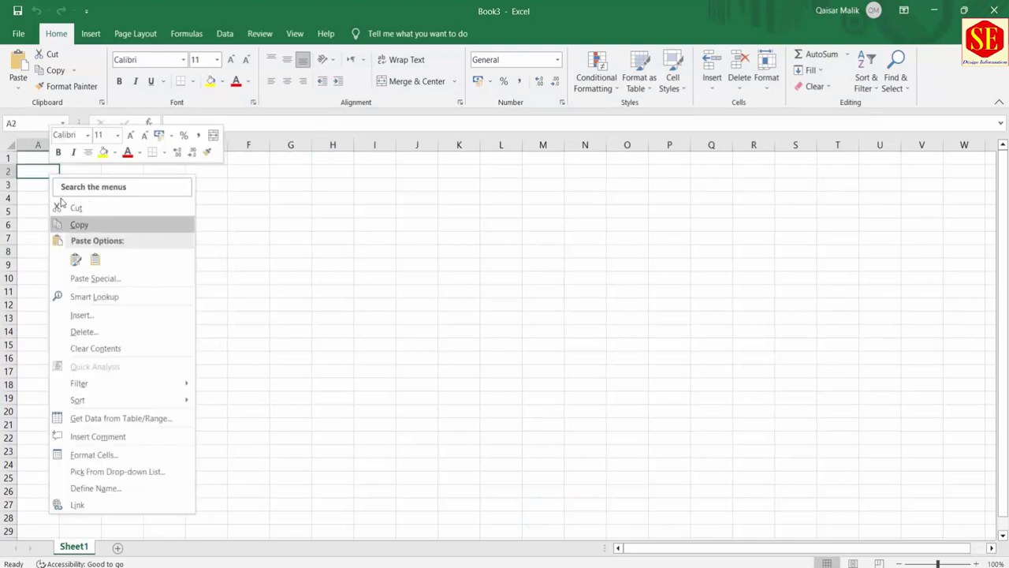
left_click(74, 259)
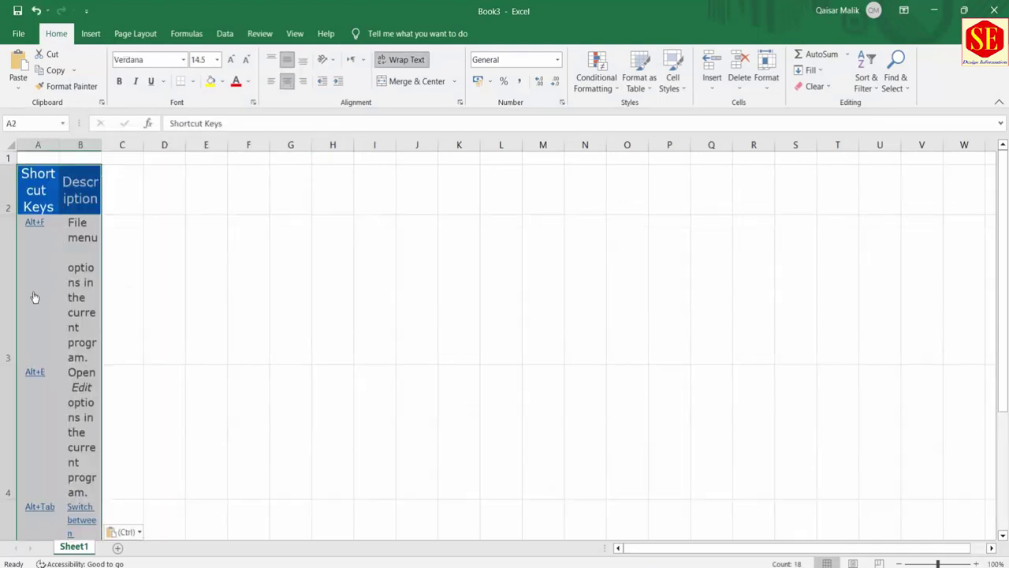
scroll(65, 228, "down", 4)
scroll(47, 229, "up", 2)
scroll(35, 229, "up", 2)
left_click(80, 312)
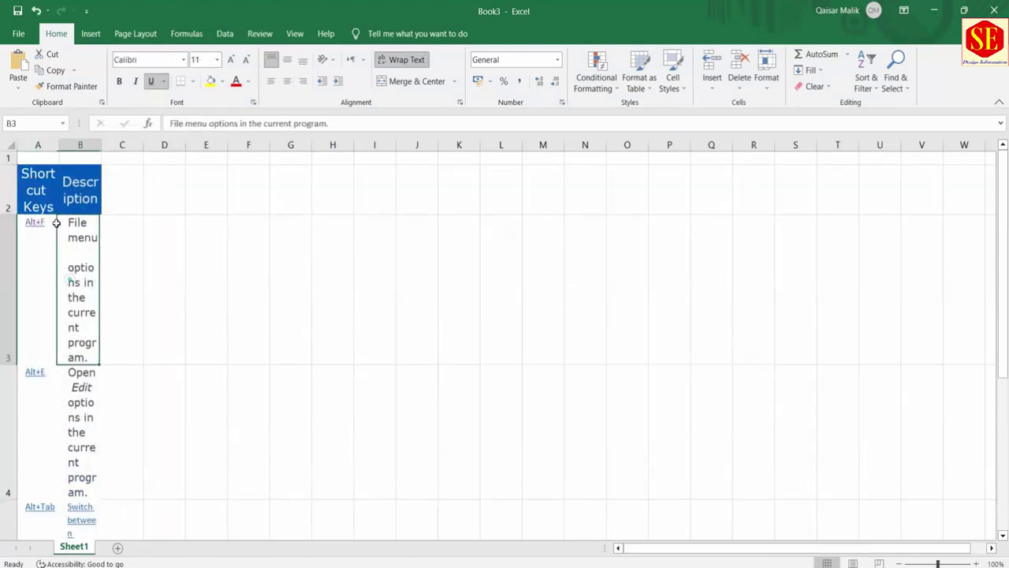
left_click_drag(101, 145, 224, 142)
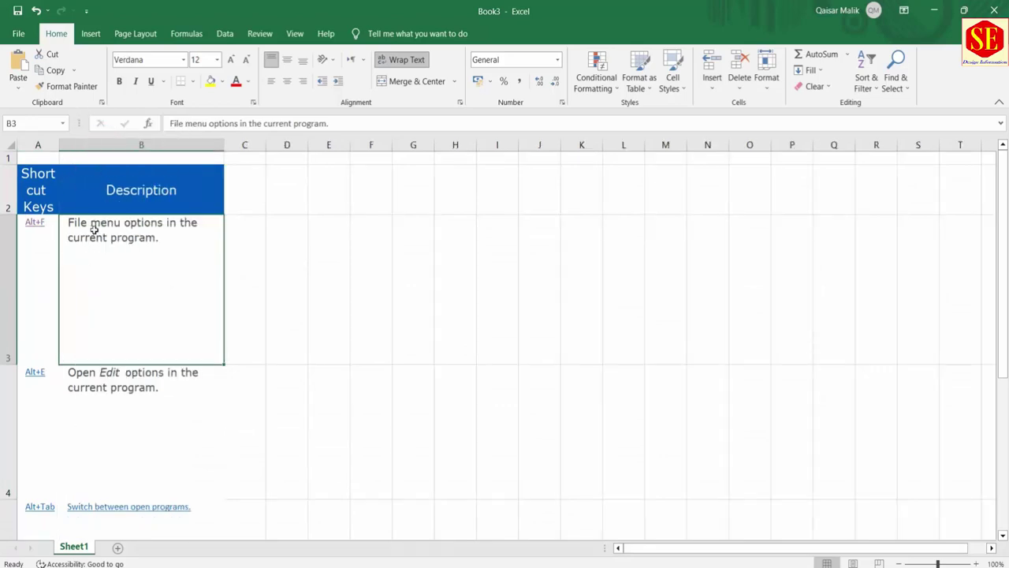
key("ctrl+z")
key("ctrl+z")
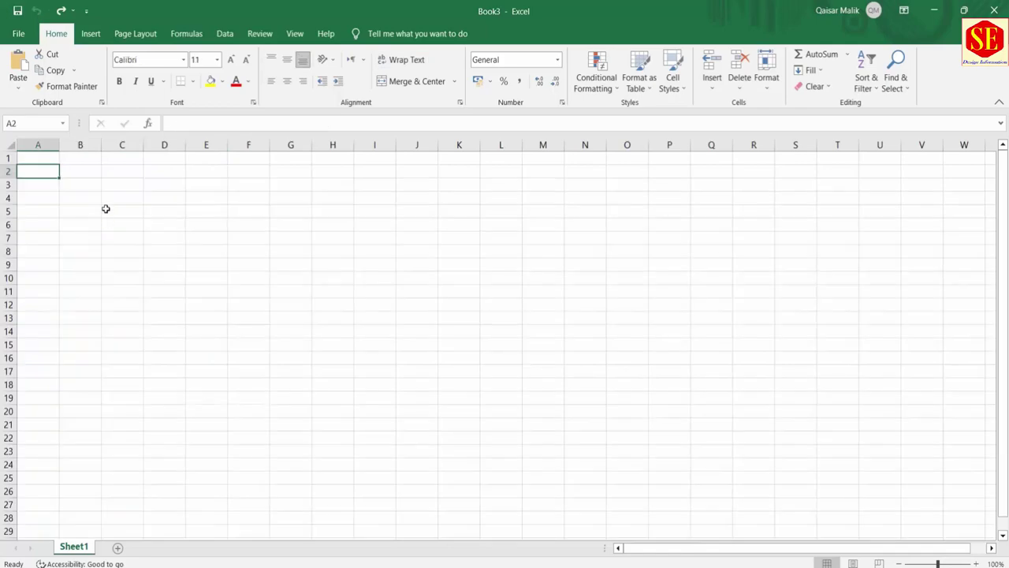
- Copy the full web address of the 'What Does Alt+F Do?' page
left_click(38, 157)
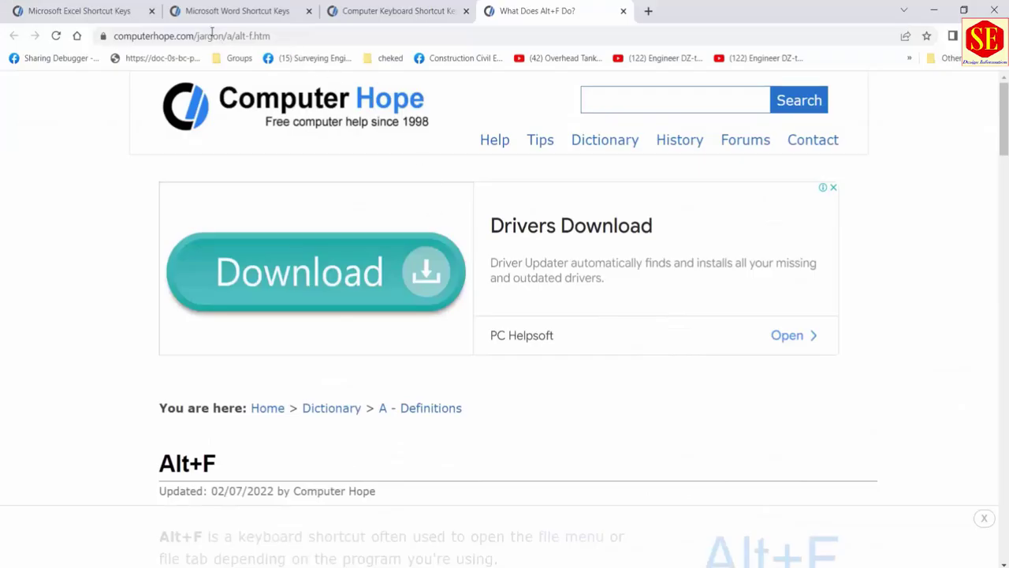
left_click(211, 35)
scroll(522, 181, "down", 4)
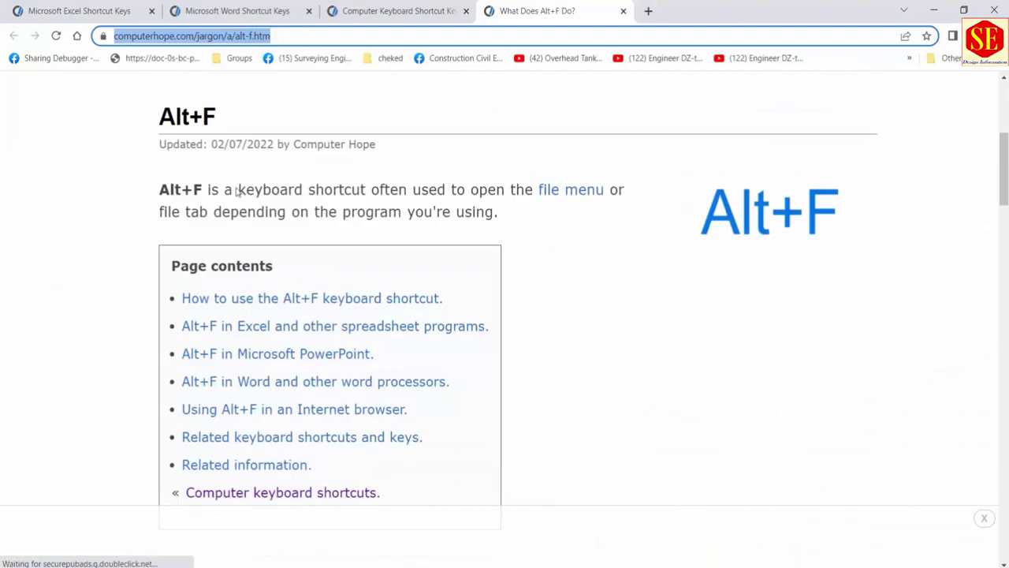
scroll(273, 180, "down", 5)
left_click(131, 35)
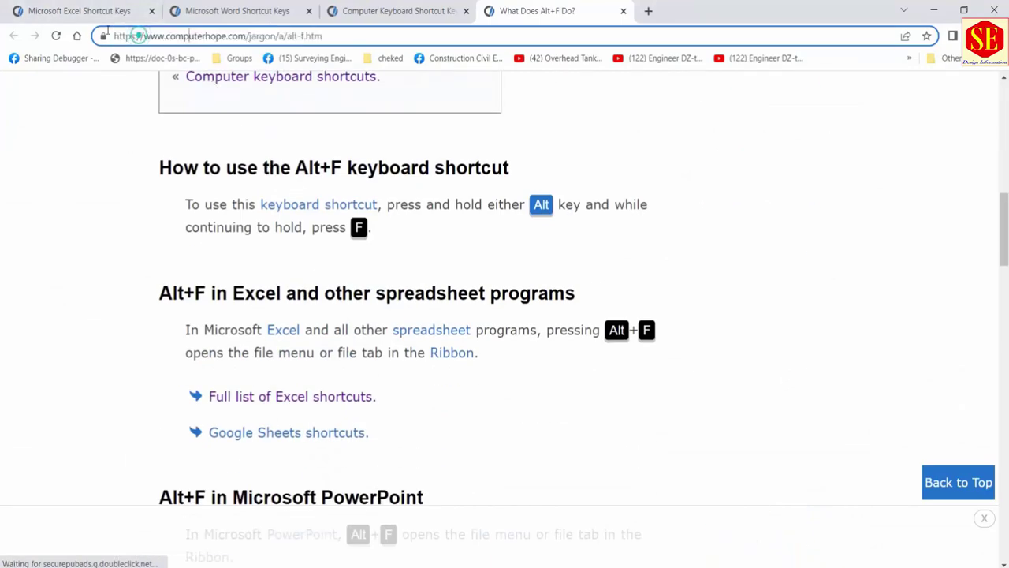
triple_click(126, 35)
right_click(131, 36)
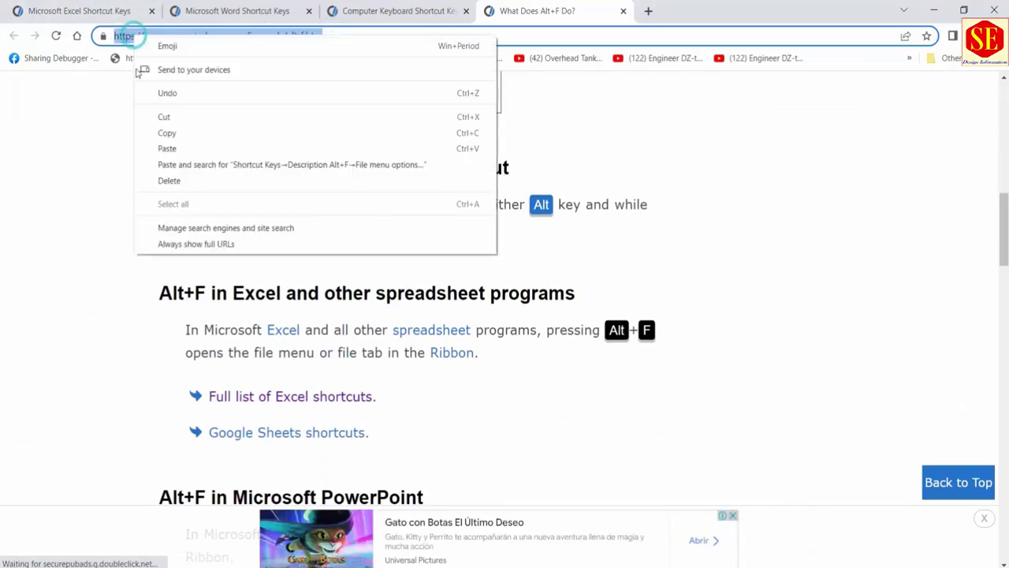
left_click(180, 131)
- Cycle through the Word, keyboard and Excel shortcut tabs, ending back on the Alt+F page
left_click(281, 8)
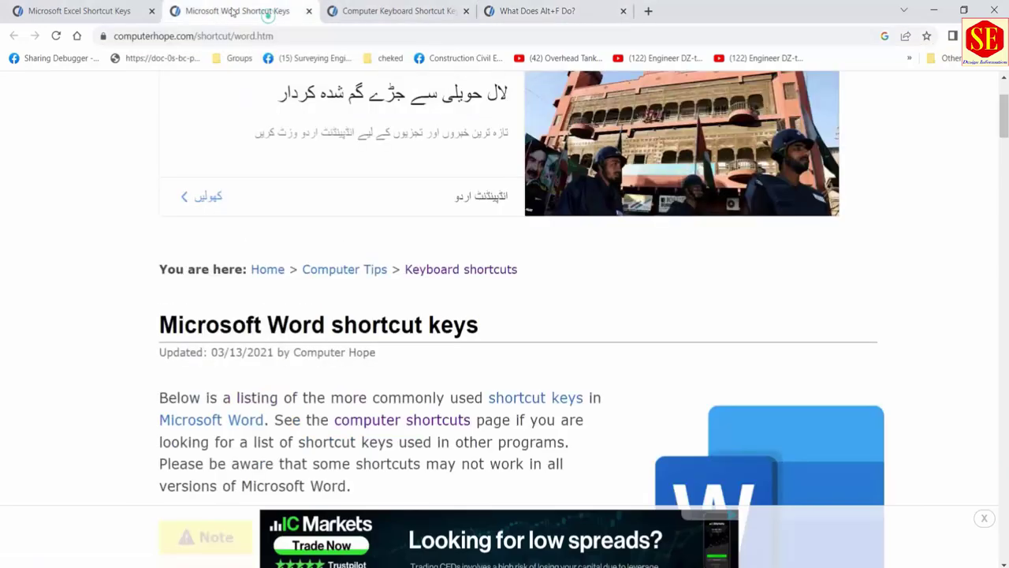
left_click(355, 11)
left_click(79, 11)
left_click(236, 11)
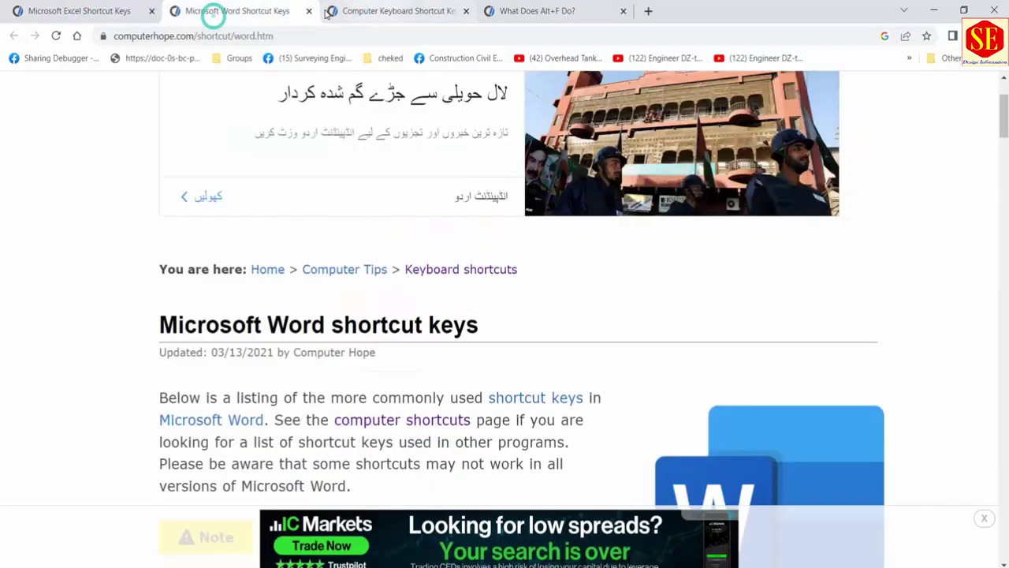
left_click(398, 11)
left_click(536, 11)
scroll(284, 194, "down", 1)
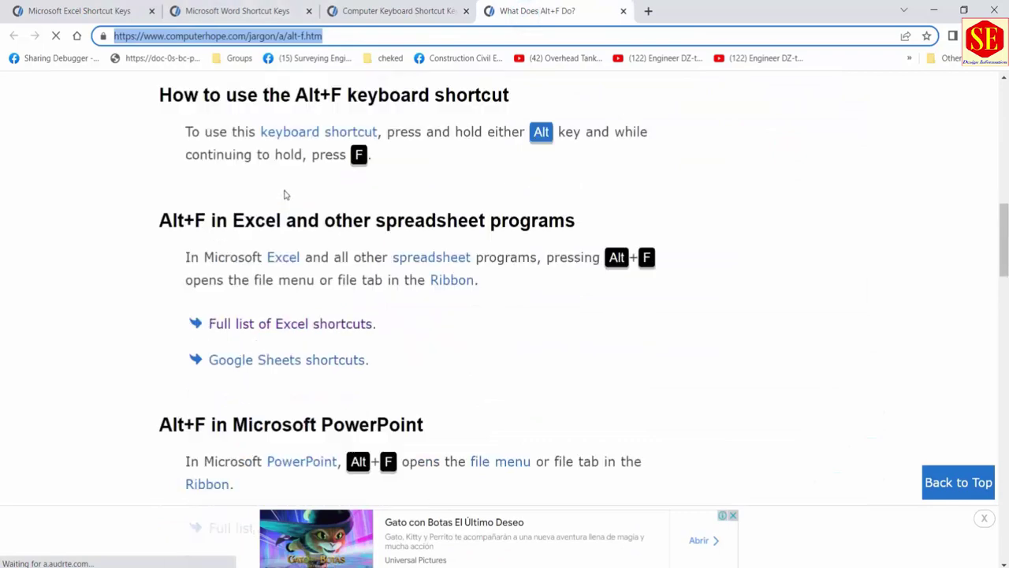
scroll(284, 194, "down", 4)
scroll(326, 162, "down", 5)
scroll(327, 163, "up", 5)
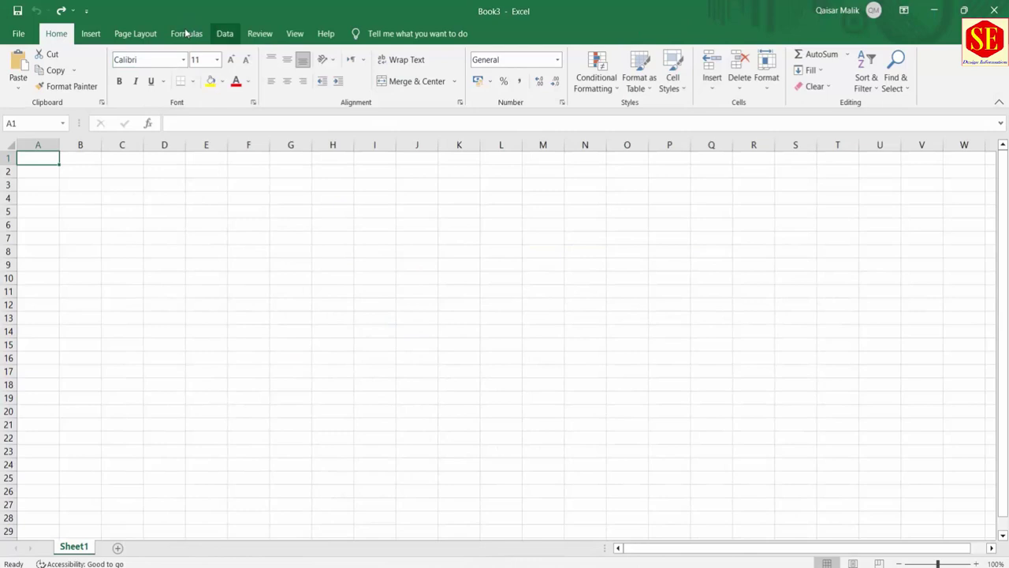
- Start a From Web data import using the pasted computerhope.com page address
key("alt+a")
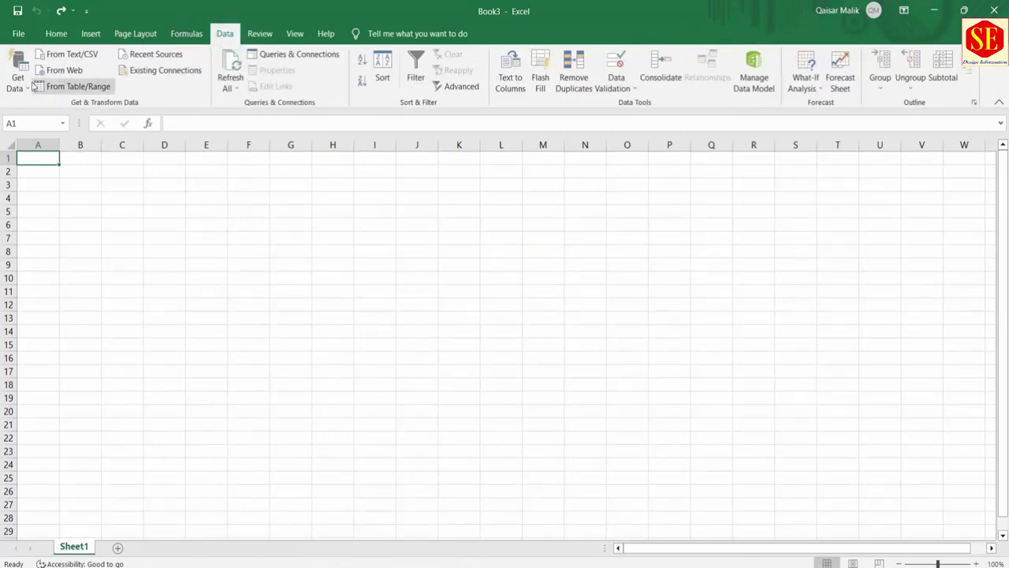
left_click(21, 74)
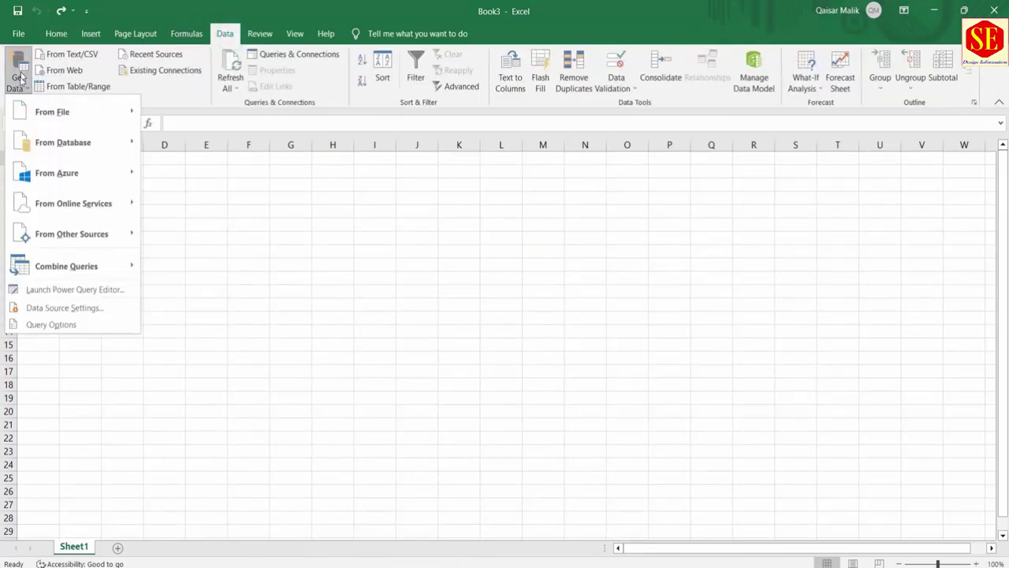
mouse_move(63, 234)
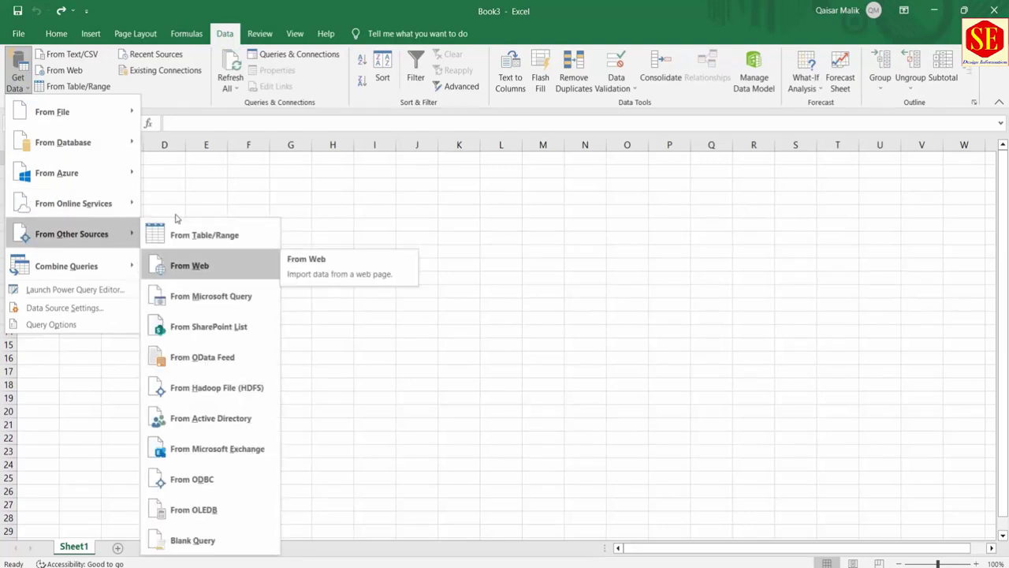
left_click(218, 266)
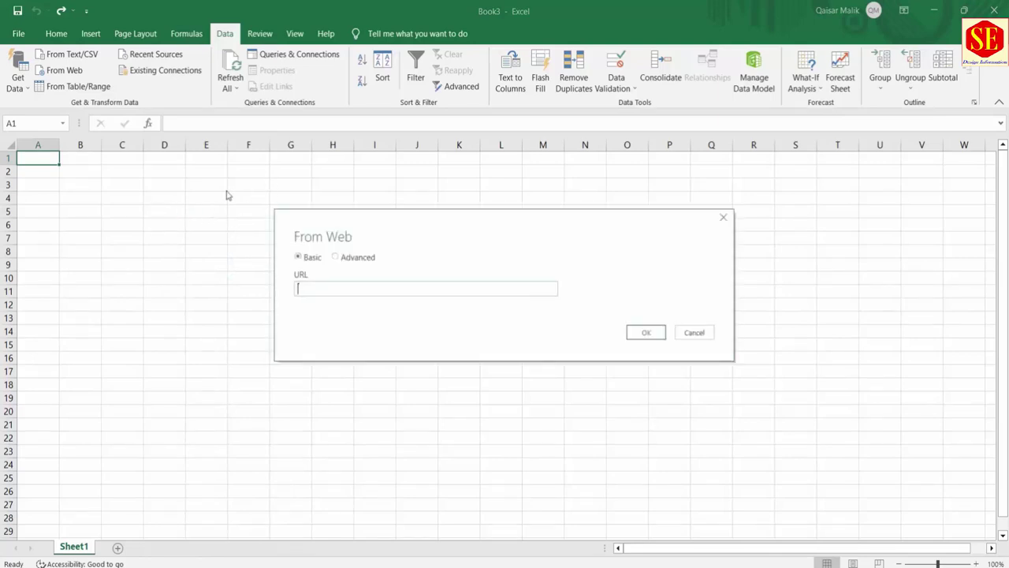
left_click(326, 290)
right_click(327, 290)
left_click(356, 342)
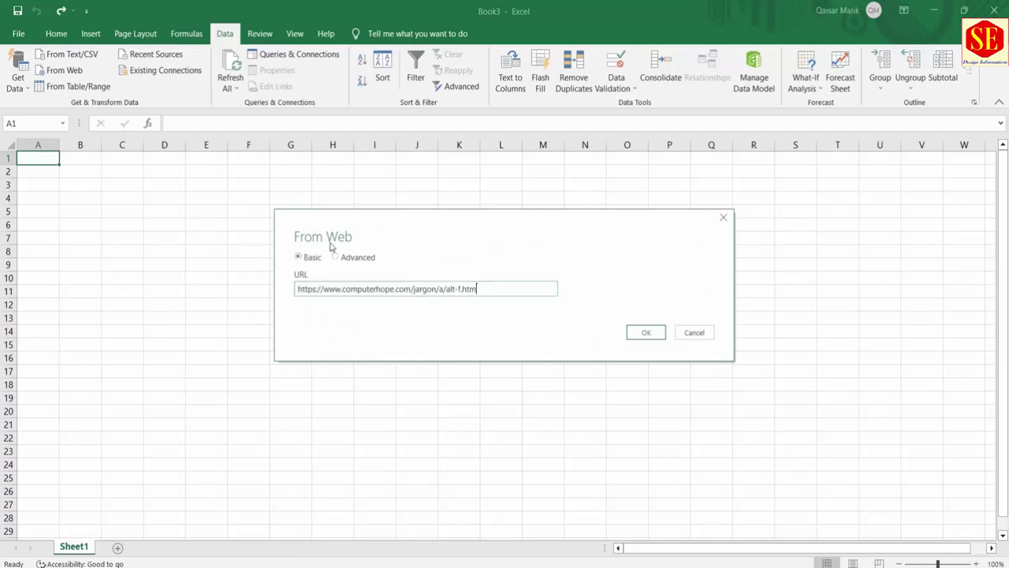
key("Return")
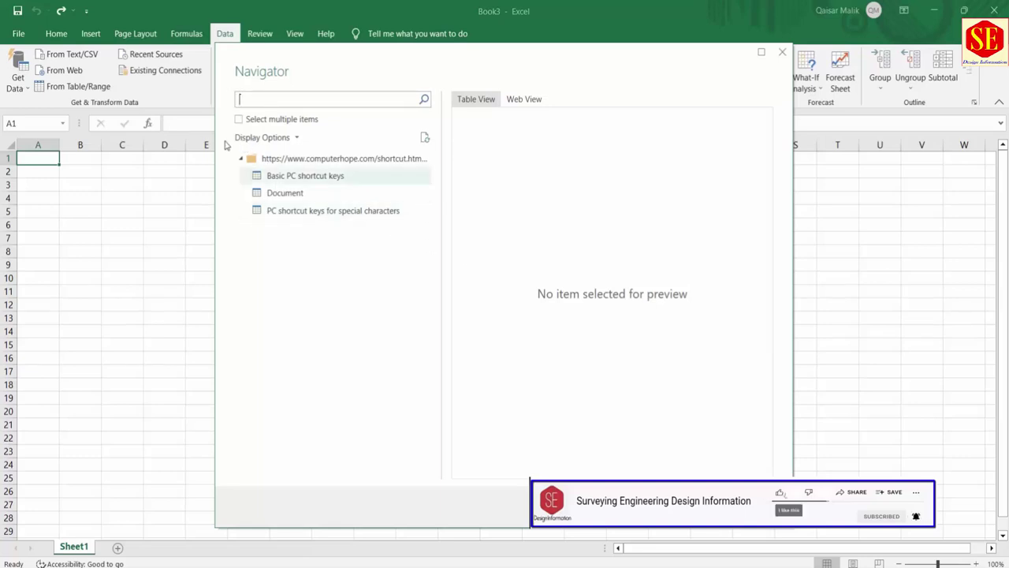
- Preview the Basic PC, Document and special characters tables, then load Basic PC shortcut keys alone
left_click(280, 175)
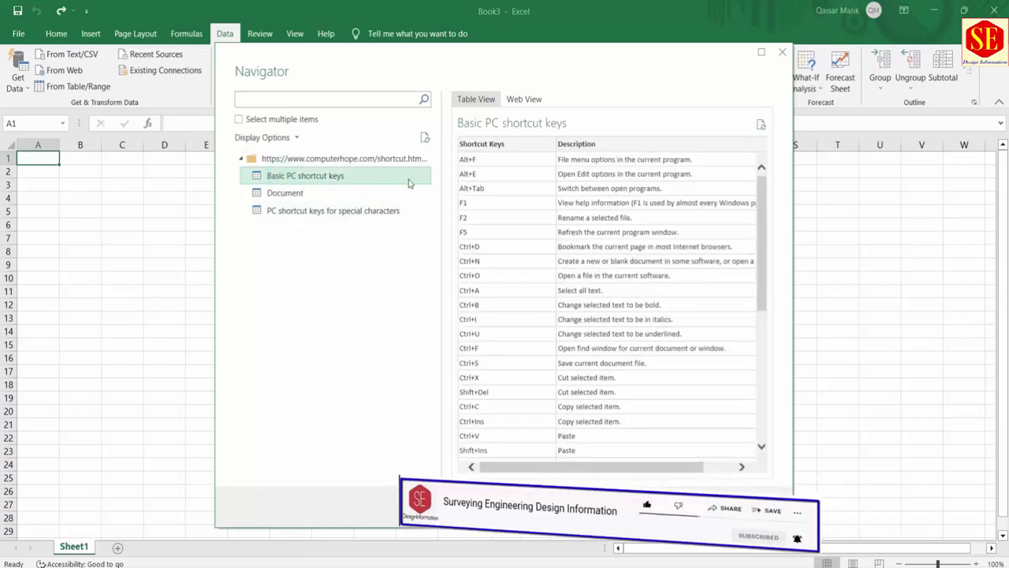
scroll(473, 197, "down", 3)
scroll(473, 198, "down", 4)
left_click(284, 193)
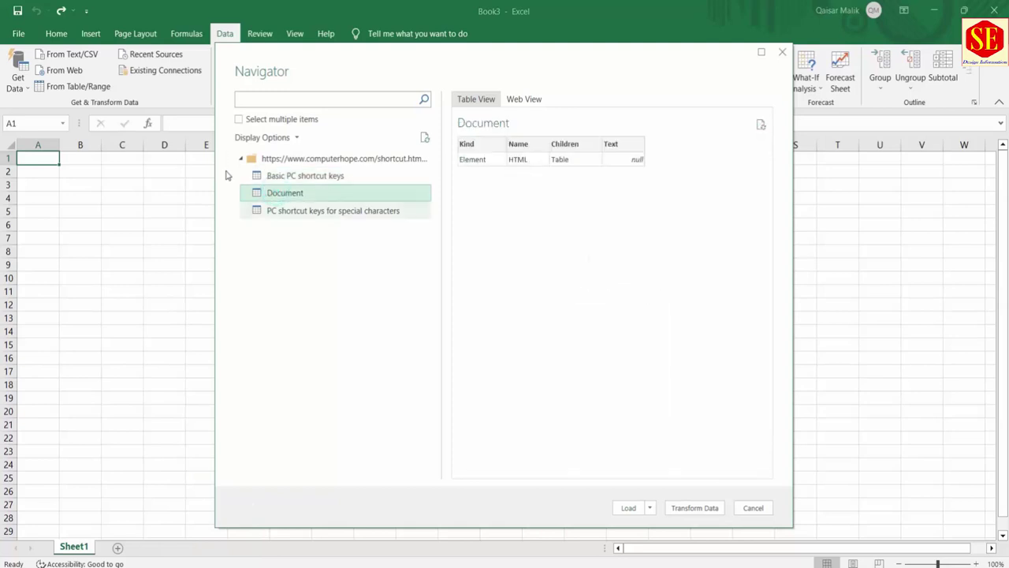
left_click(281, 209)
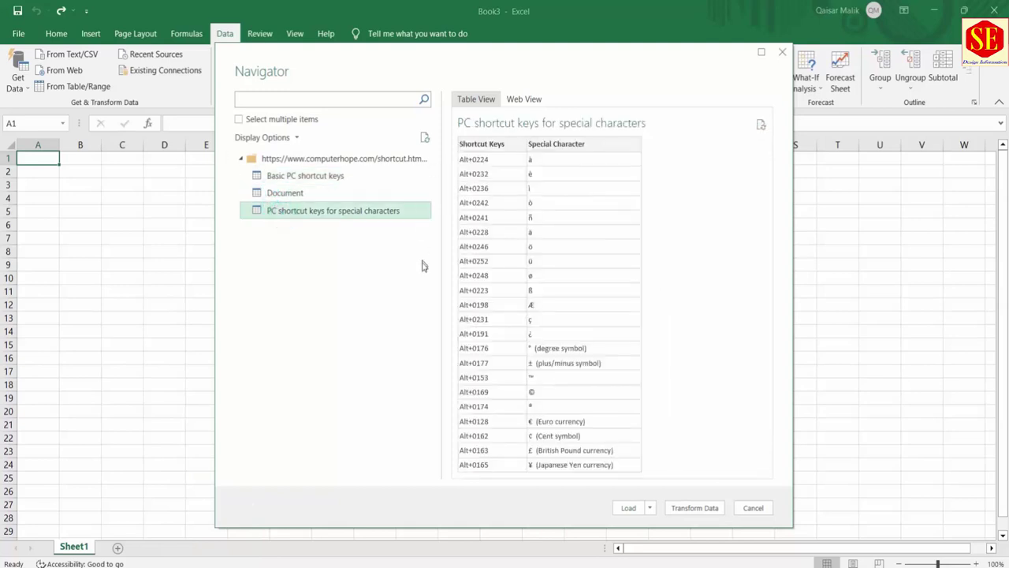
left_click(298, 175)
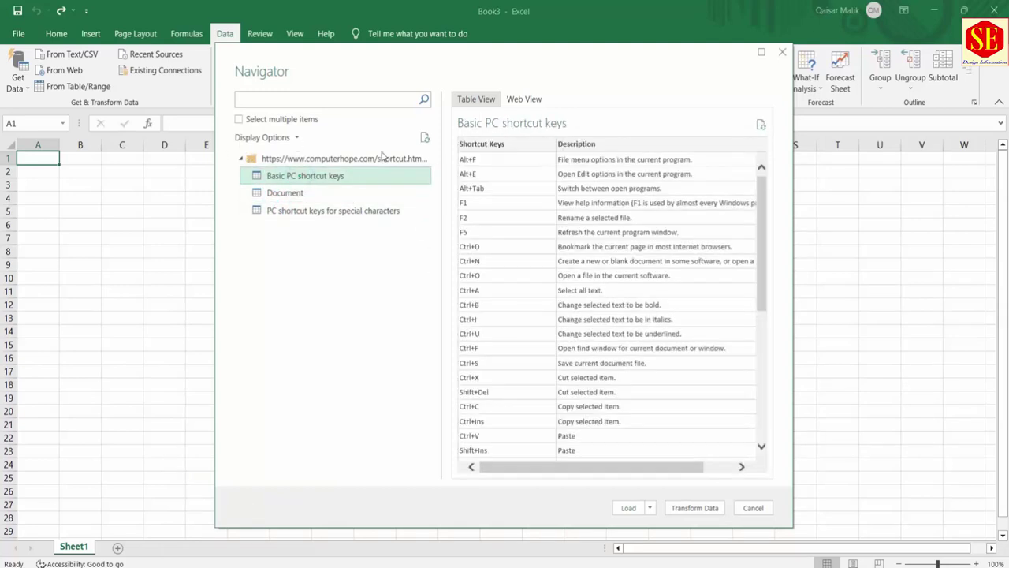
left_click(239, 119)
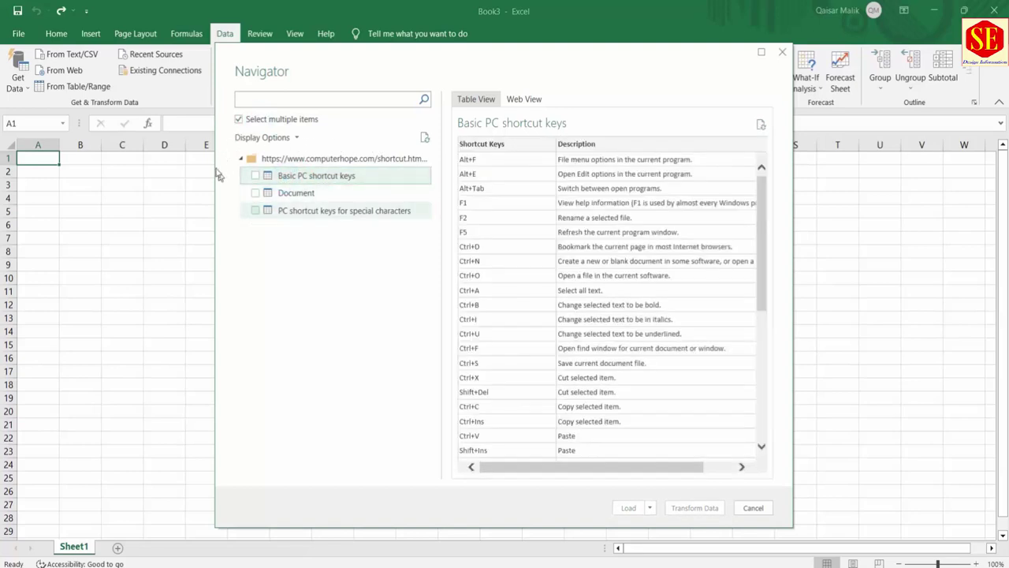
key("space")
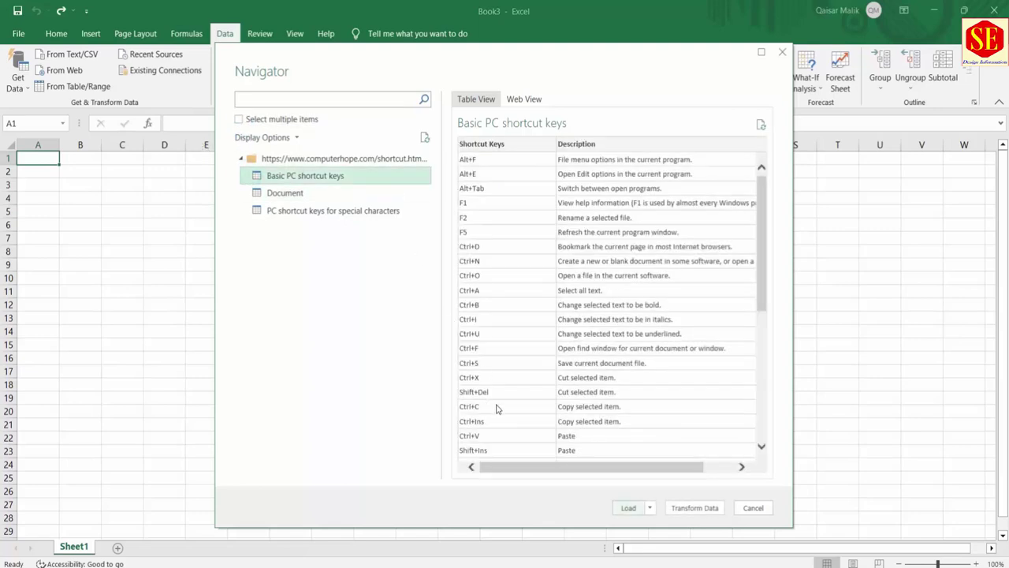
key("Escape")
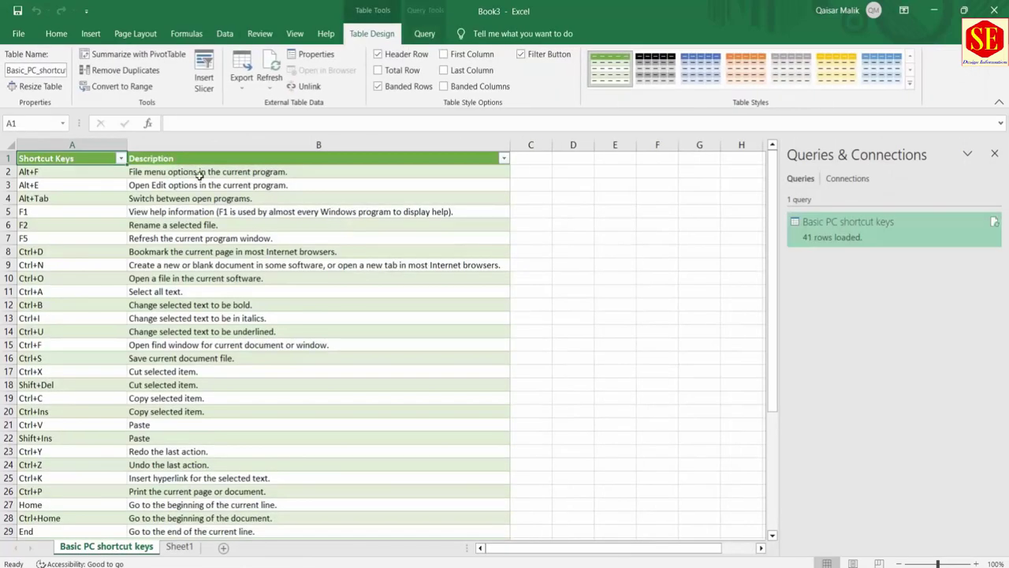
scroll(152, 200, "down", 2)
left_click(150, 252)
scroll(149, 252, "down", 7)
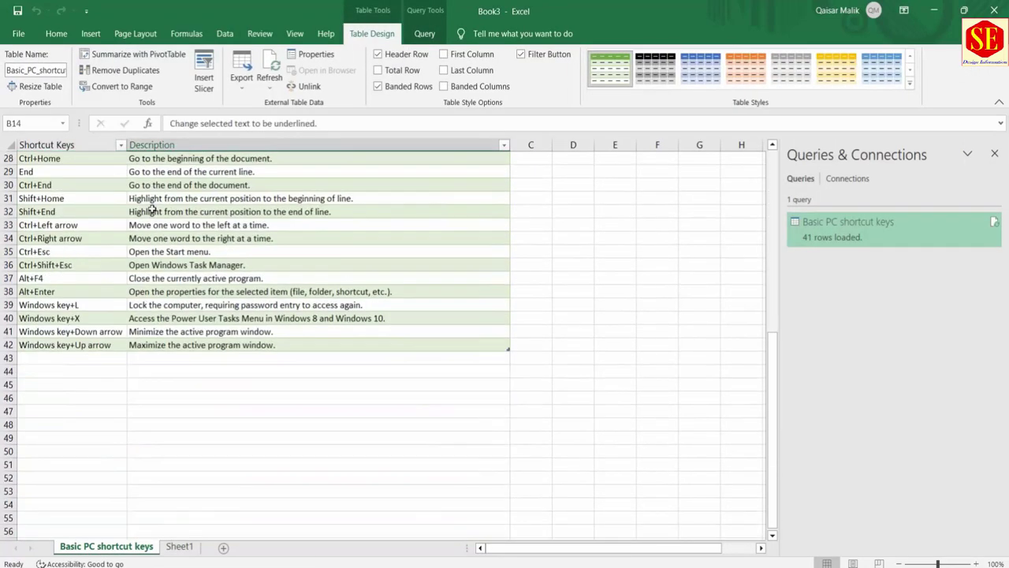
scroll(131, 250, "up", 3)
scroll(131, 250, "up", 3)
left_click(166, 225)
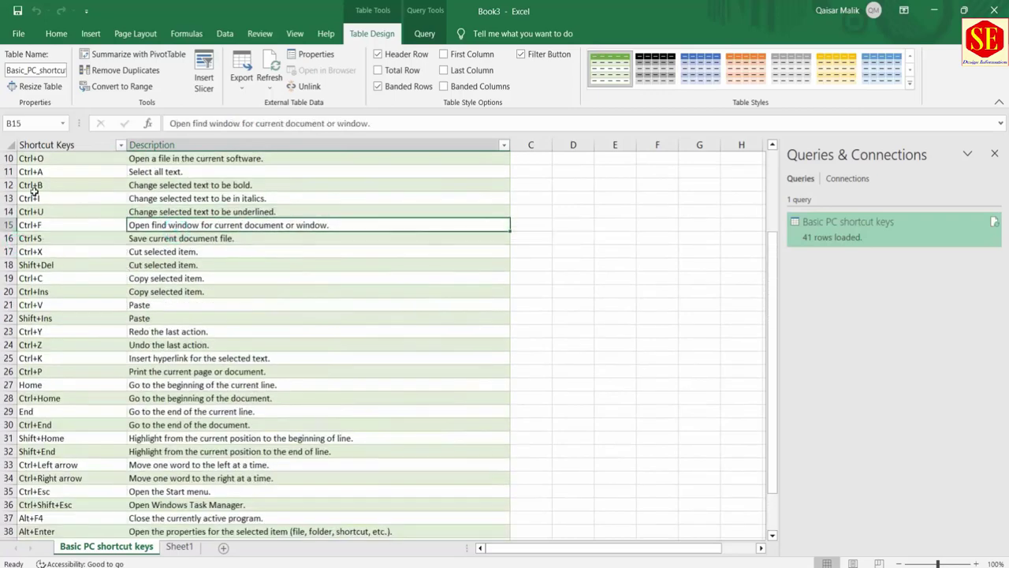
left_click(39, 238)
scroll(148, 219, "down", 3)
scroll(120, 240, "down", 3)
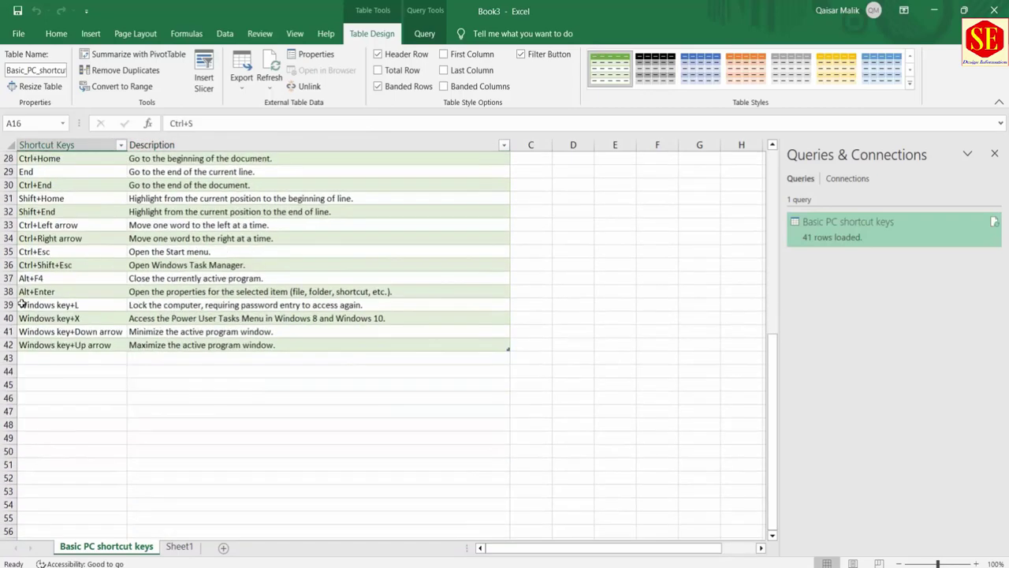
left_click(31, 371)
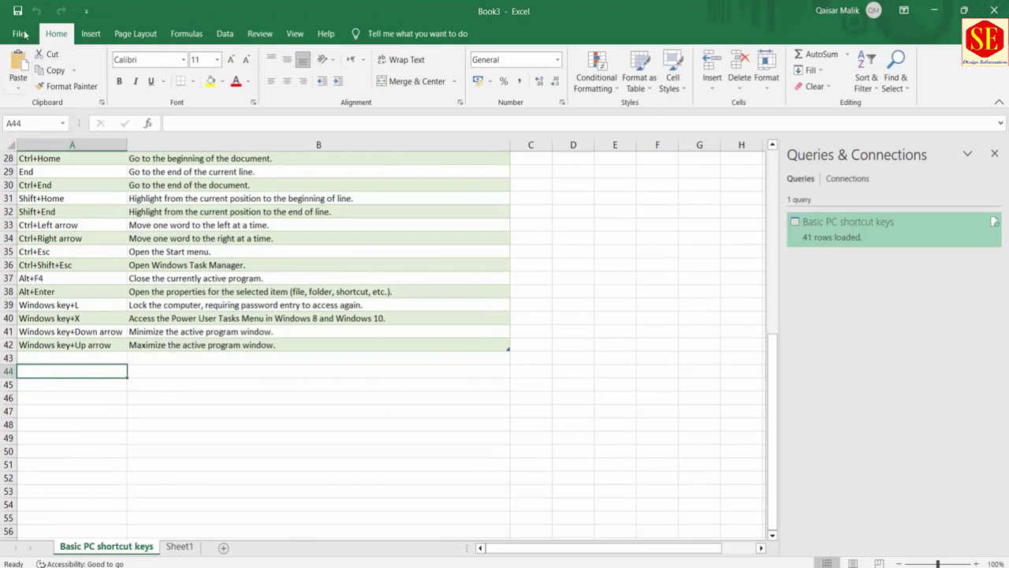
- Start another From Web import with the pasted computerhope shortcut page address
left_click(225, 33)
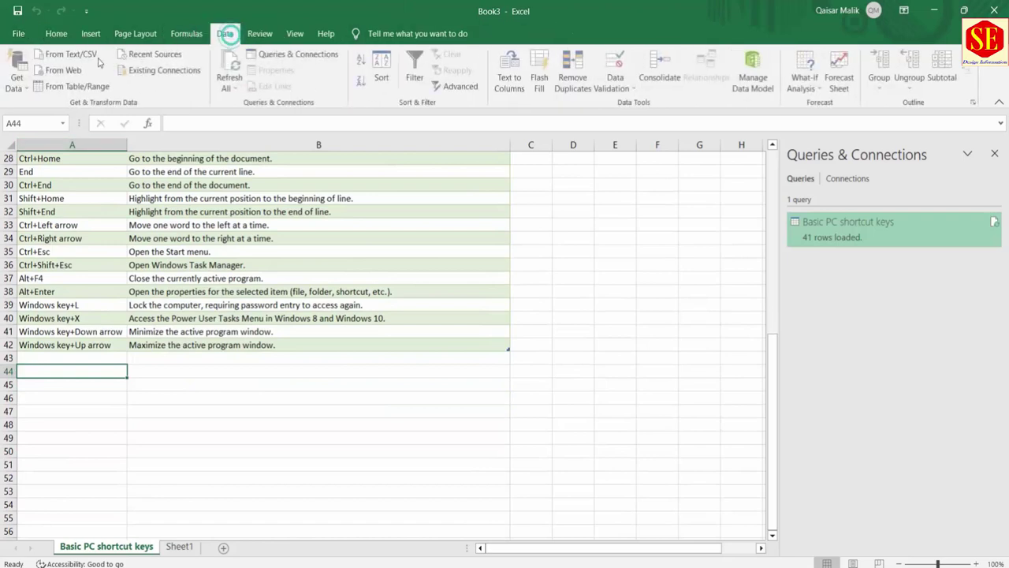
left_click(26, 76)
mouse_move(47, 233)
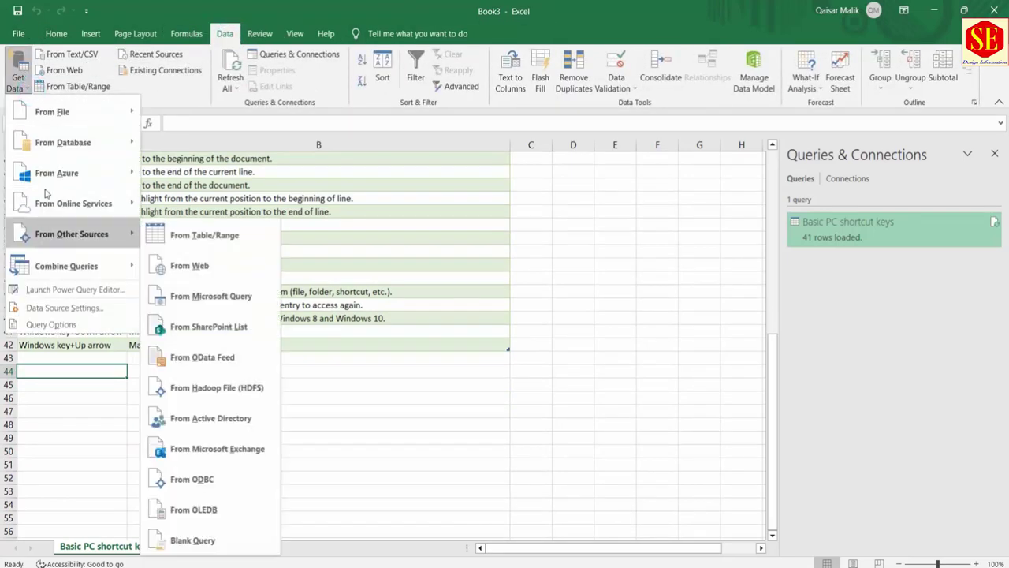
left_click(175, 268)
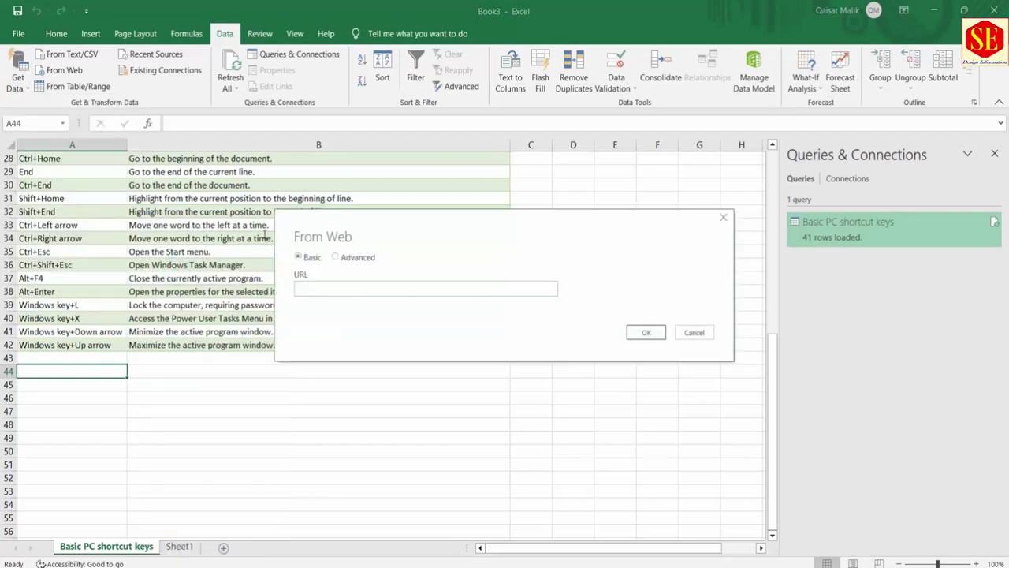
left_click(327, 288)
right_click(331, 289)
left_click(352, 340)
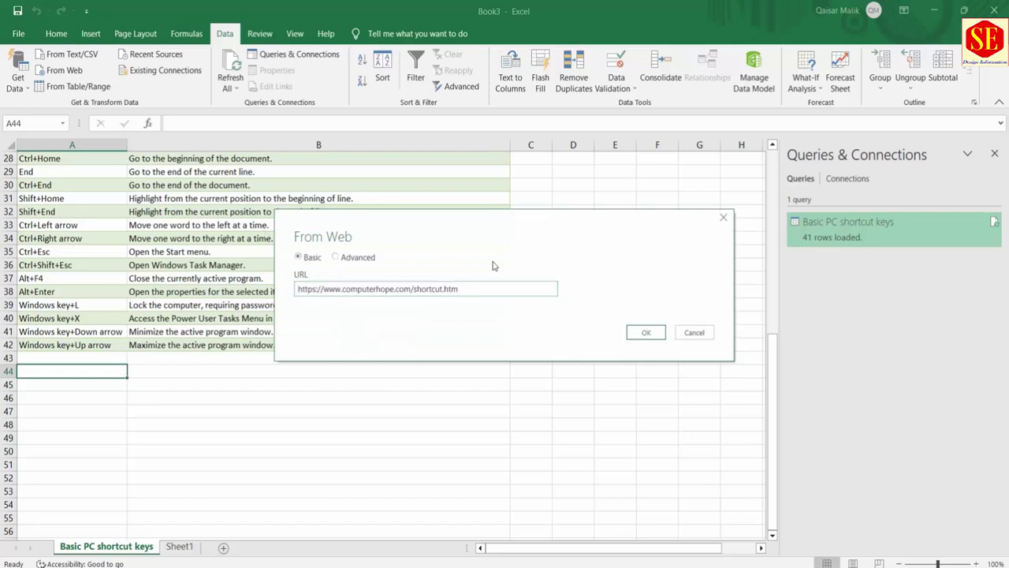
key("Return")
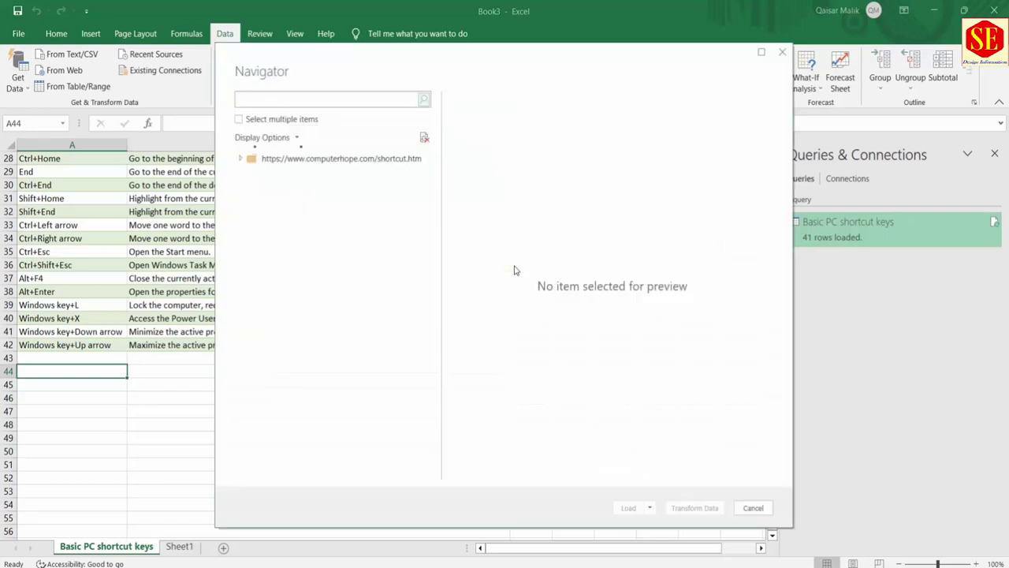
- Load the PC shortcut keys for special characters table and check both imported sheets
left_click(284, 176)
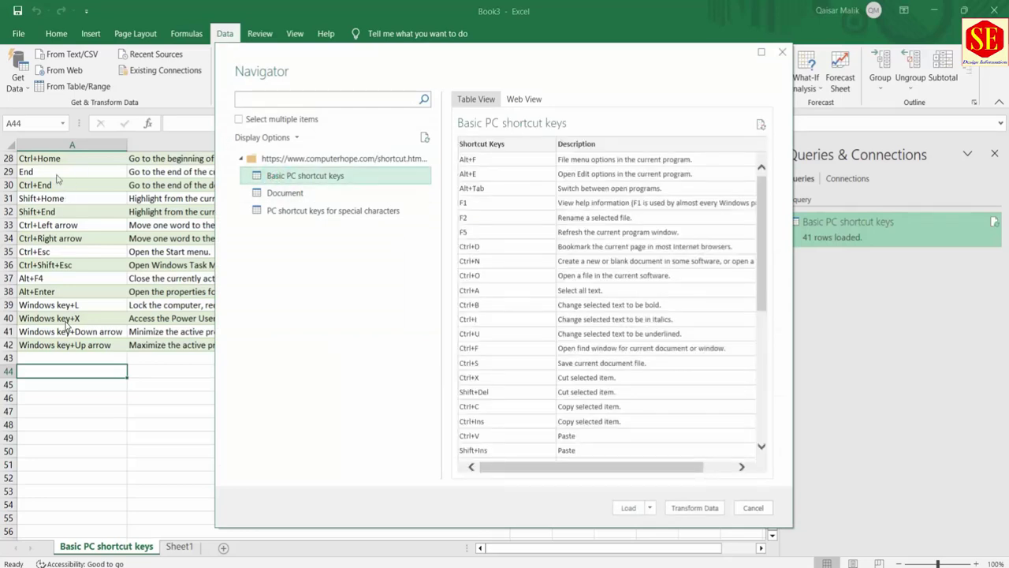
left_click(287, 211)
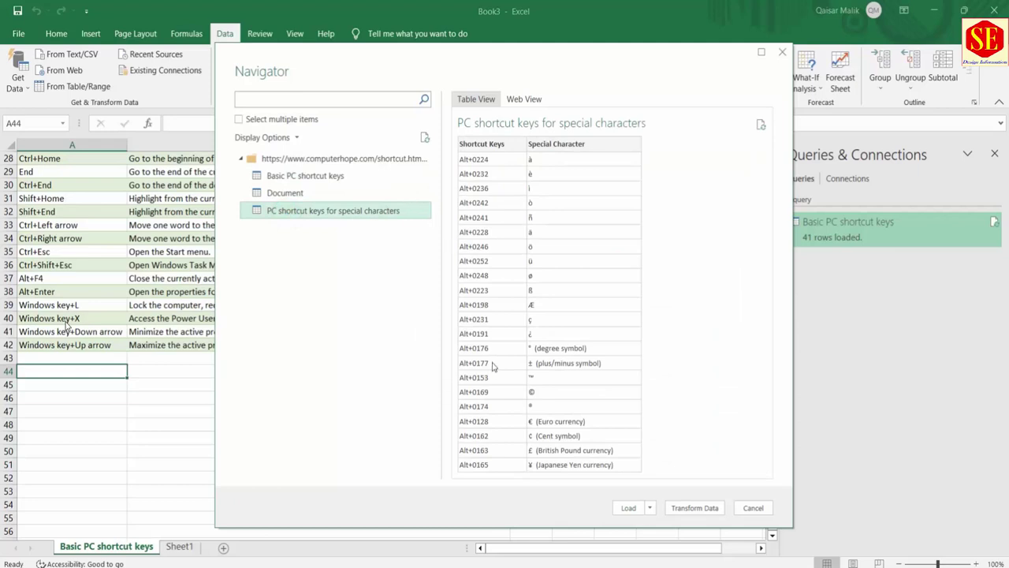
left_click(629, 508)
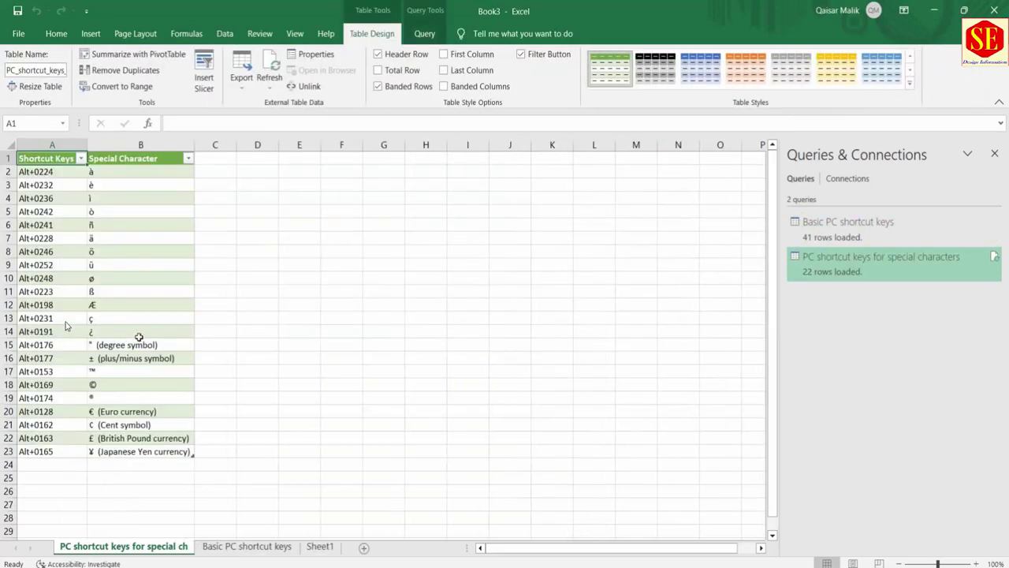
left_click(245, 545)
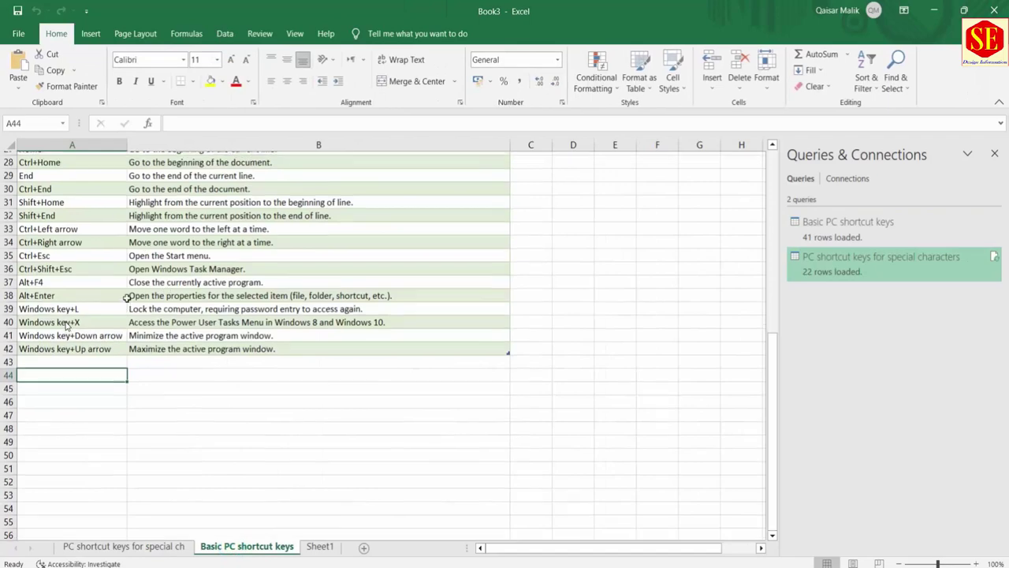
scroll(121, 340, "down", 5)
left_click(123, 546)
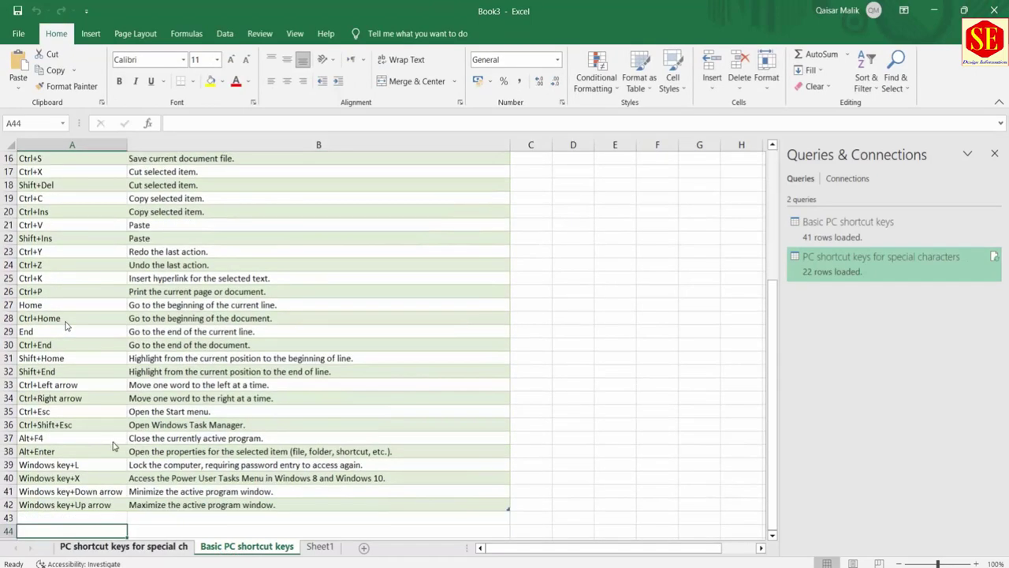
scroll(66, 325, "down", 5)
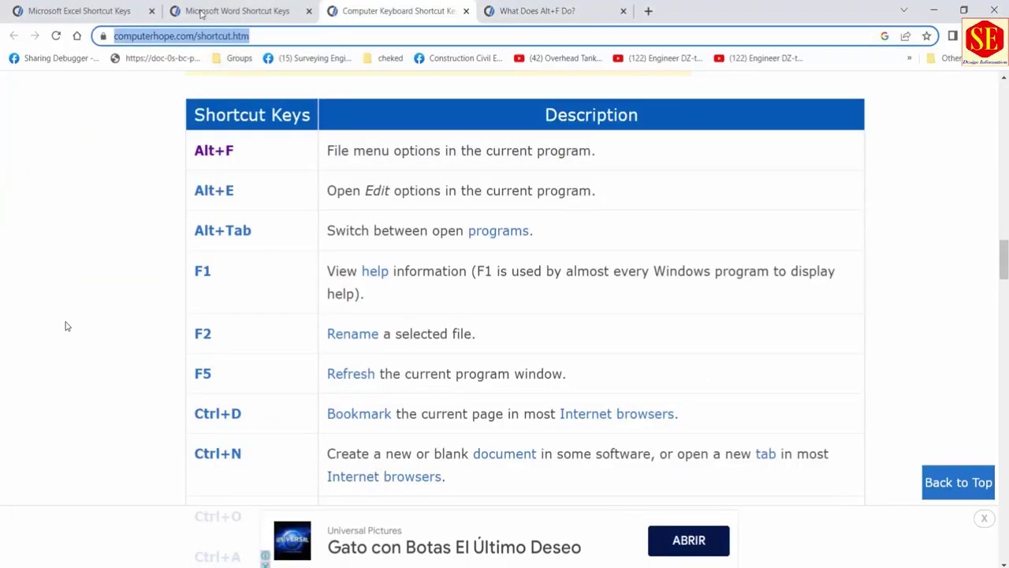
- Copy the Microsoft Word Shortcut Keys page URL in Chrome and return to Excel's Book3
left_click(249, 16)
left_click(217, 35)
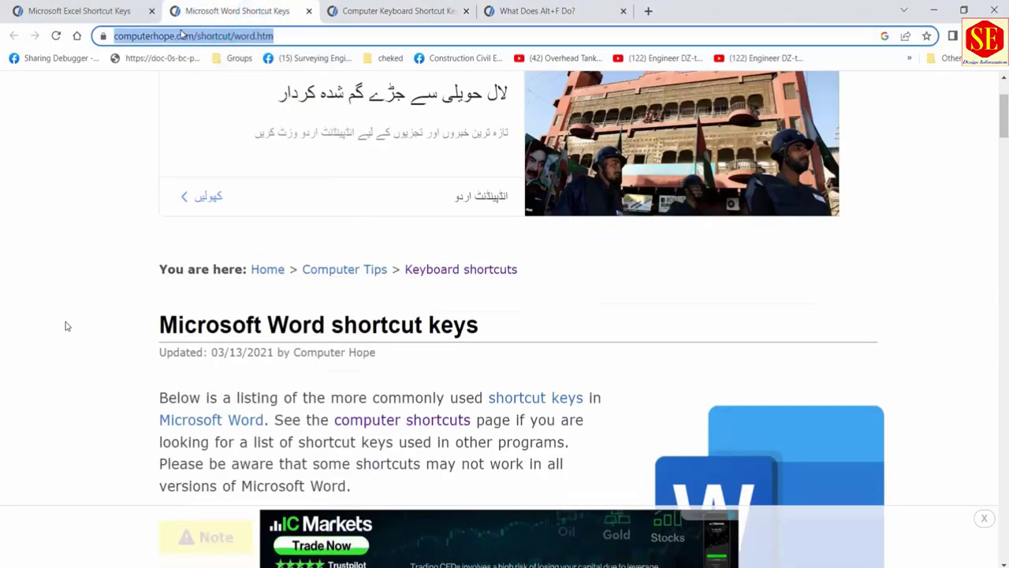
right_click(224, 36)
left_click(259, 135)
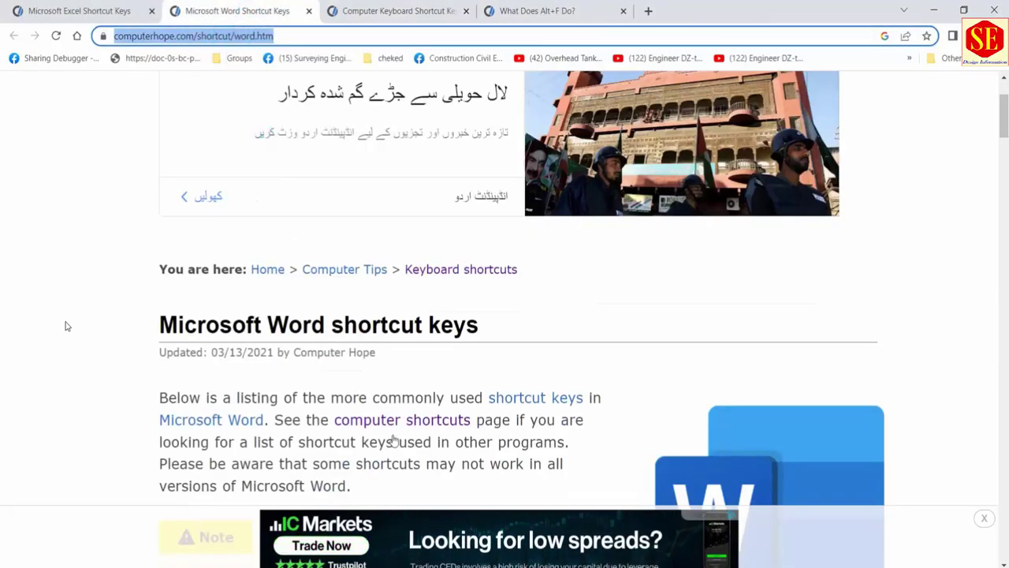
left_click(504, 565)
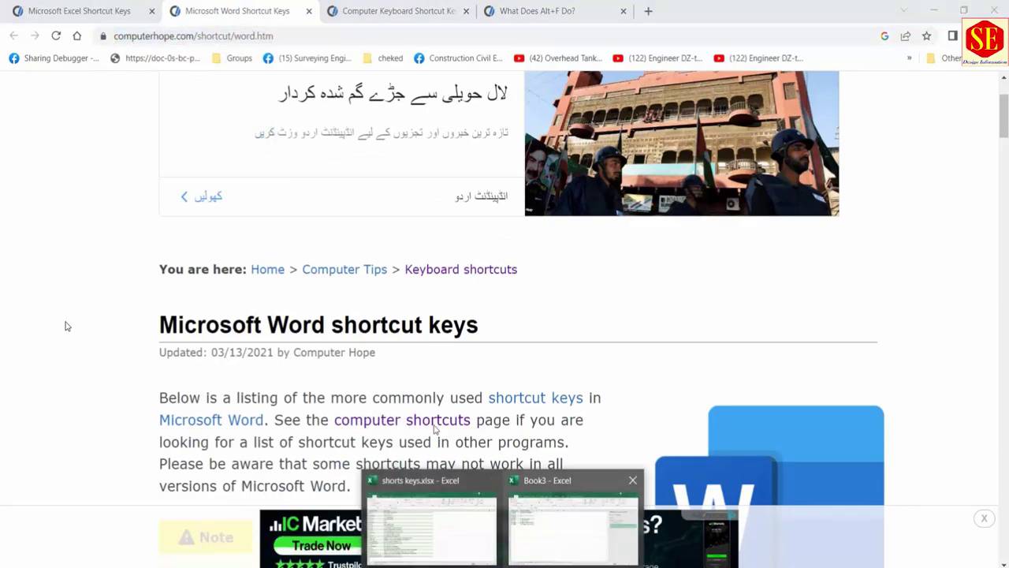
left_click(540, 527)
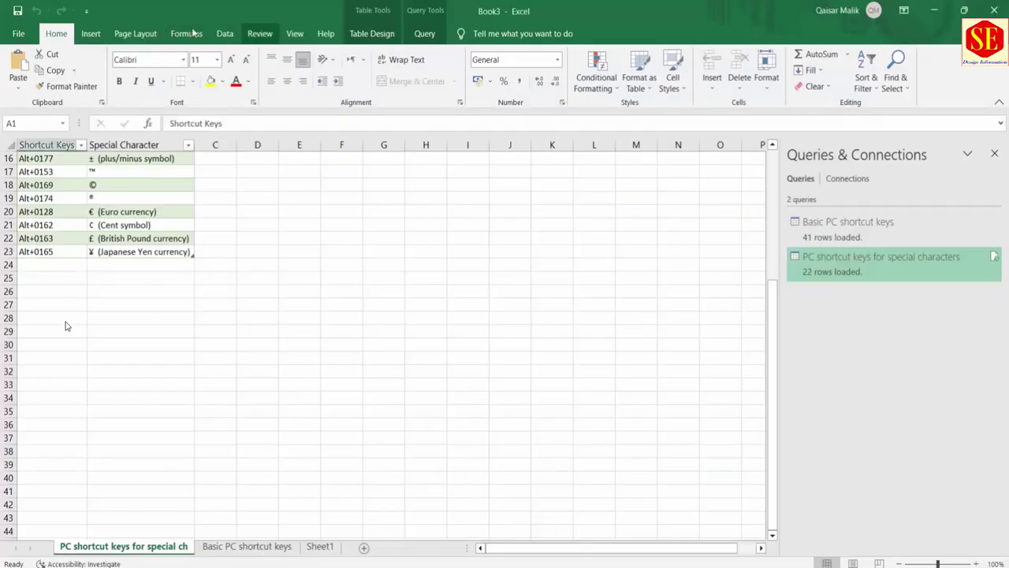
- Import Table 0 from the Word shortcut keys page via Data > From Web
left_click(224, 33)
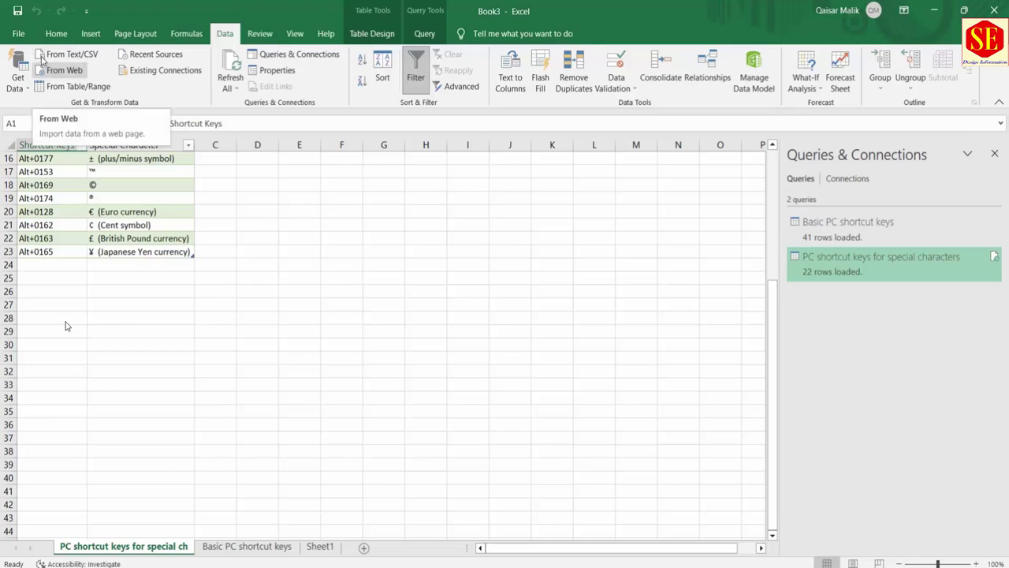
left_click(49, 70)
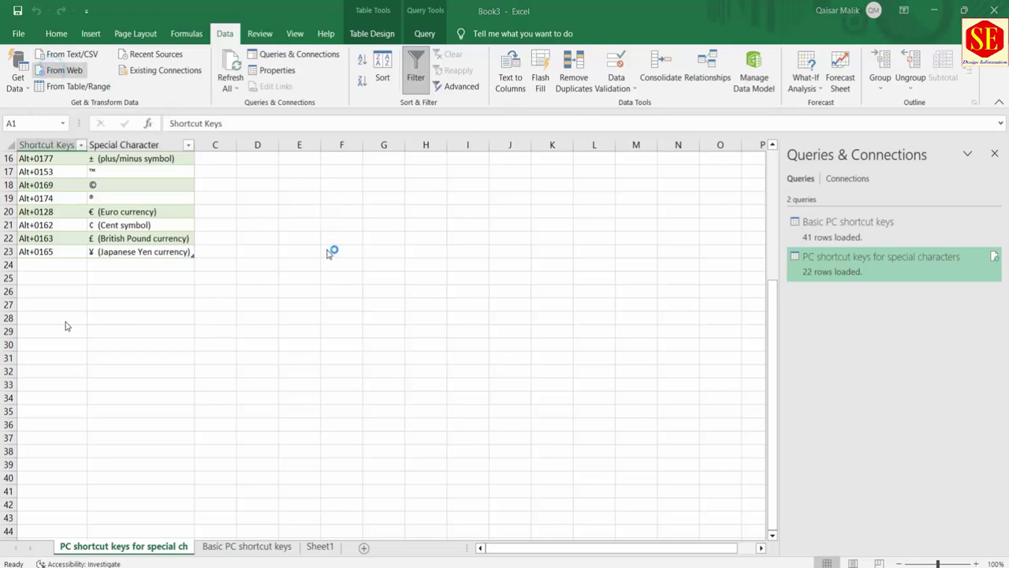
right_click(339, 289)
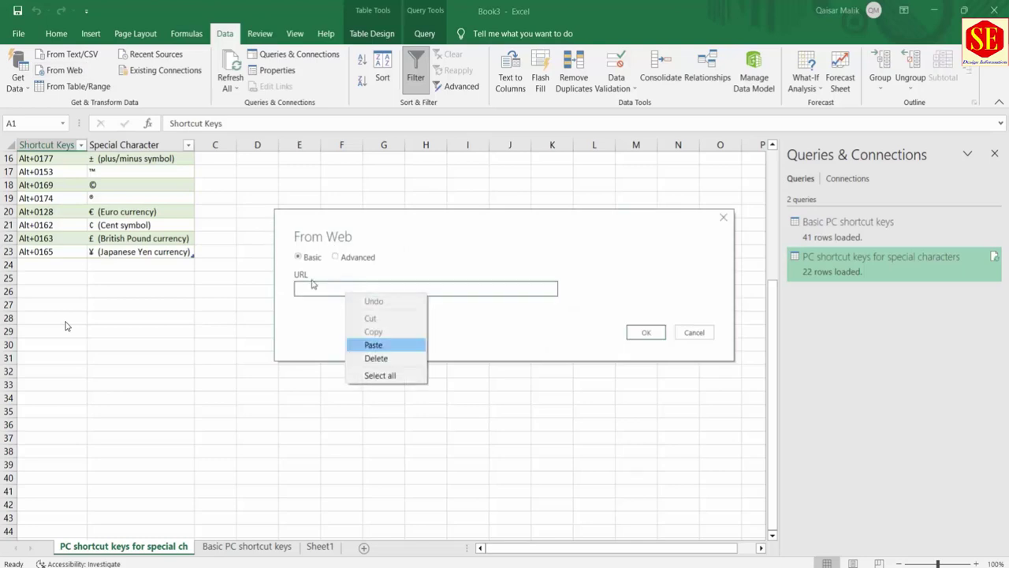
left_click(353, 342)
key("Return")
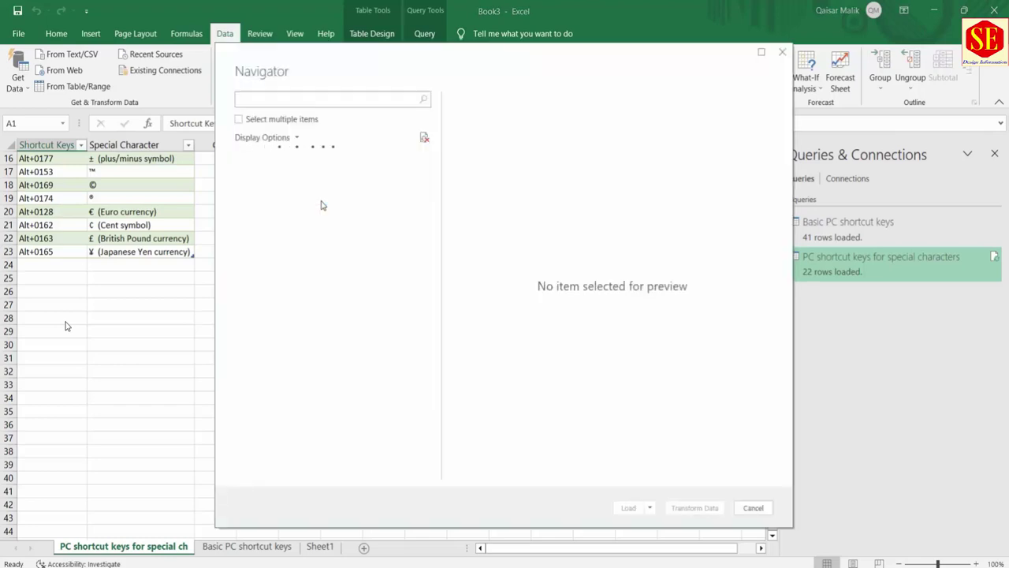
left_click(279, 192)
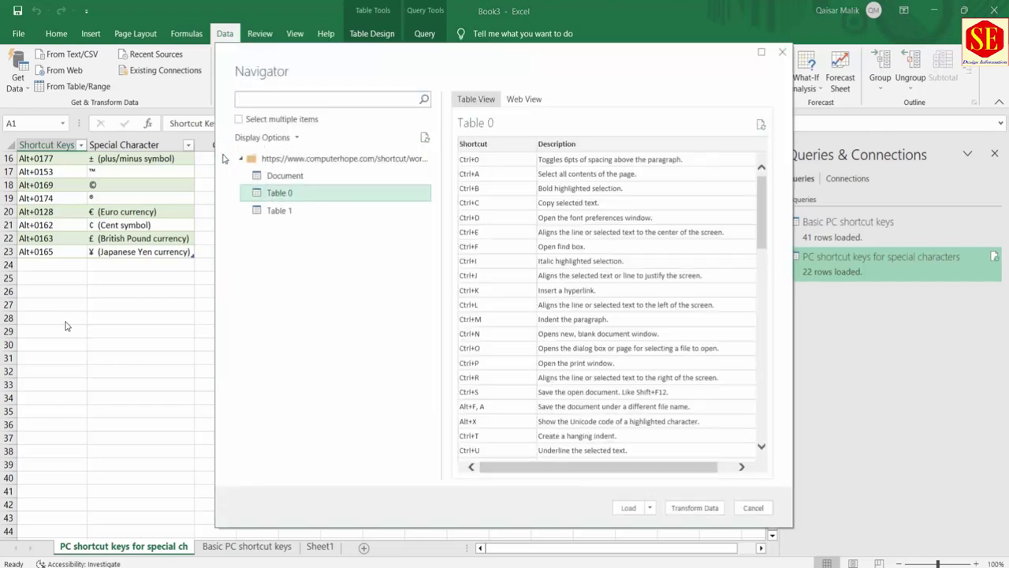
left_click(280, 211)
left_click(279, 192)
left_click(628, 507)
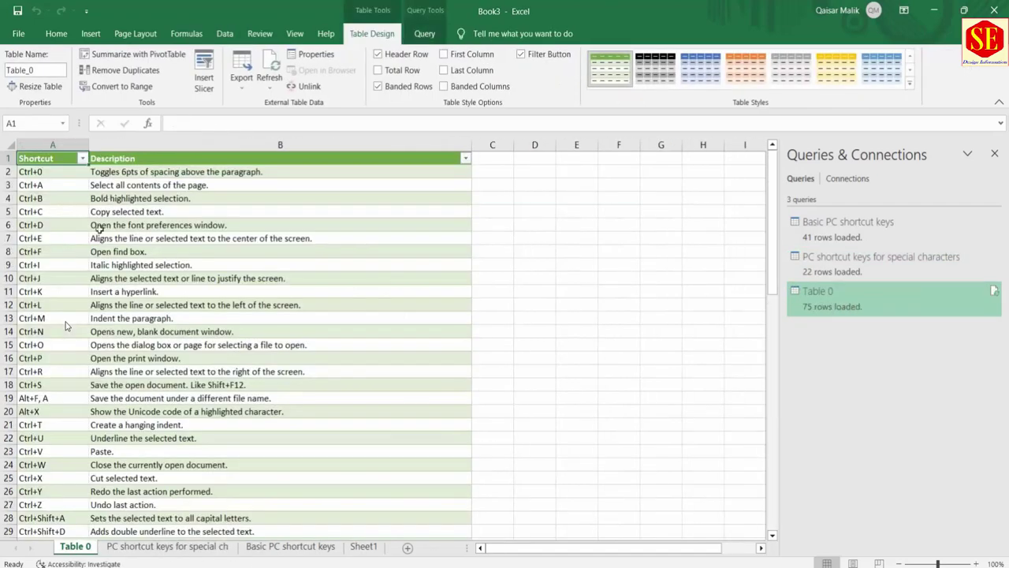
- Look through the imported Table 0 sheet and the other imported sheets
scroll(103, 236, "down", 8)
scroll(104, 236, "down", 4)
scroll(107, 338, "up", 6)
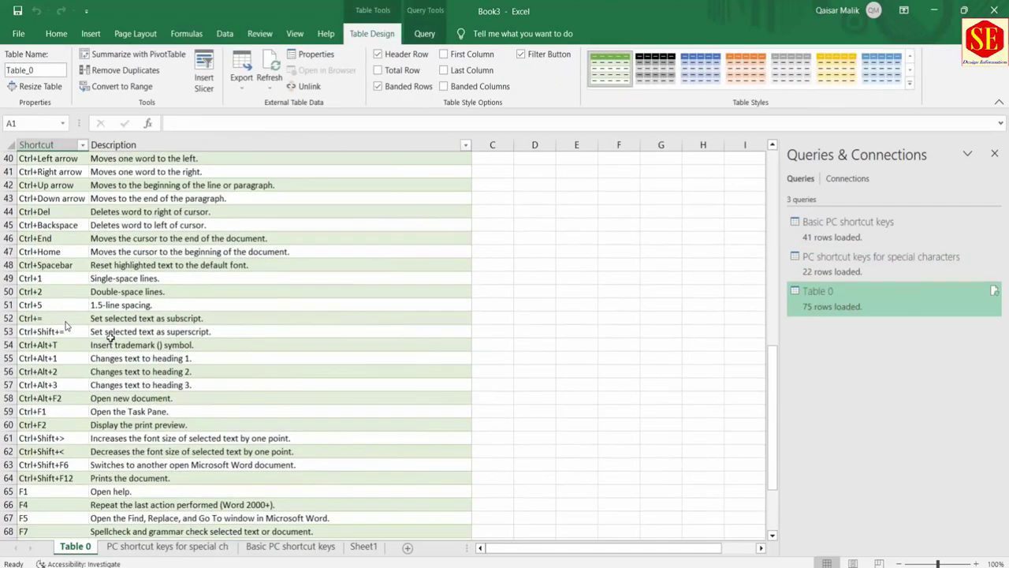
scroll(224, 453, "up", 7)
key("ctrl+Page_Down")
key("ctrl+Page_Down")
key("ctrl+Page_Up")
key("ctrl+Page_Up")
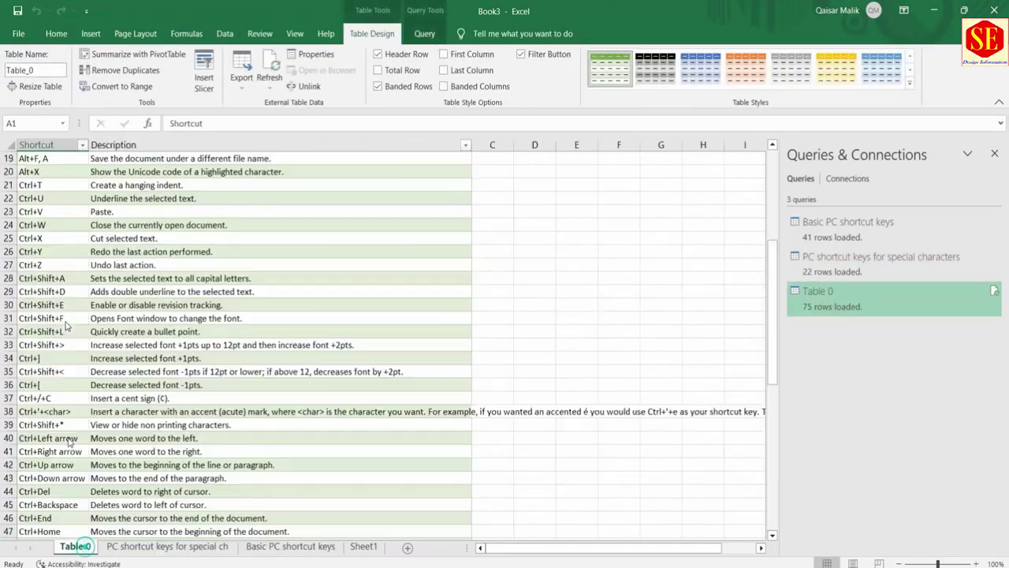
scroll(110, 225, "down", 3)
scroll(111, 225, "up", 9)
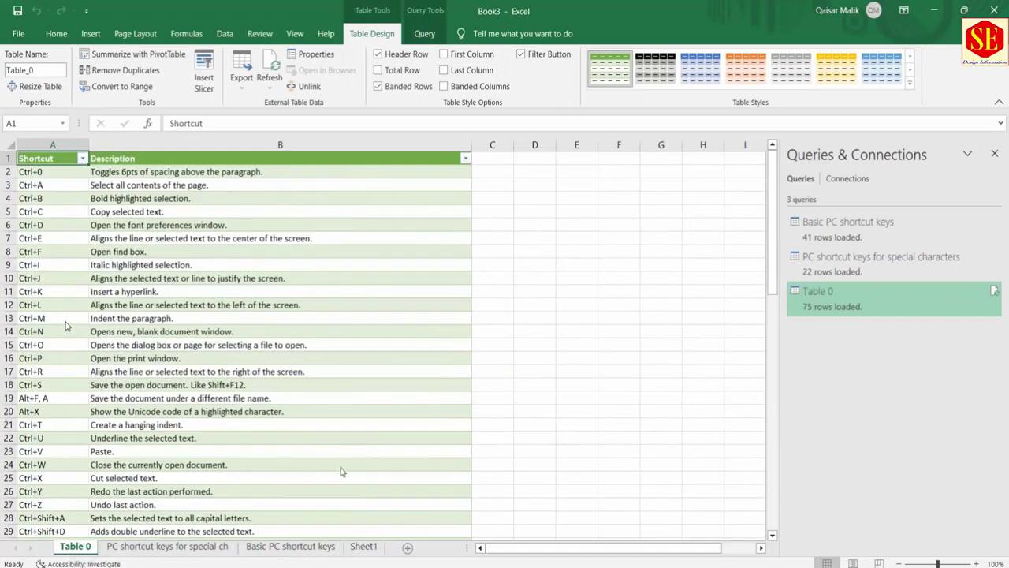
- Copy the Excel shortcut keys page address in Chrome and return to Excel
key("alt+Tab")
key("ctrl+Page_Up")
scroll(315, 157, "up", 6)
scroll(283, 218, "down", 6)
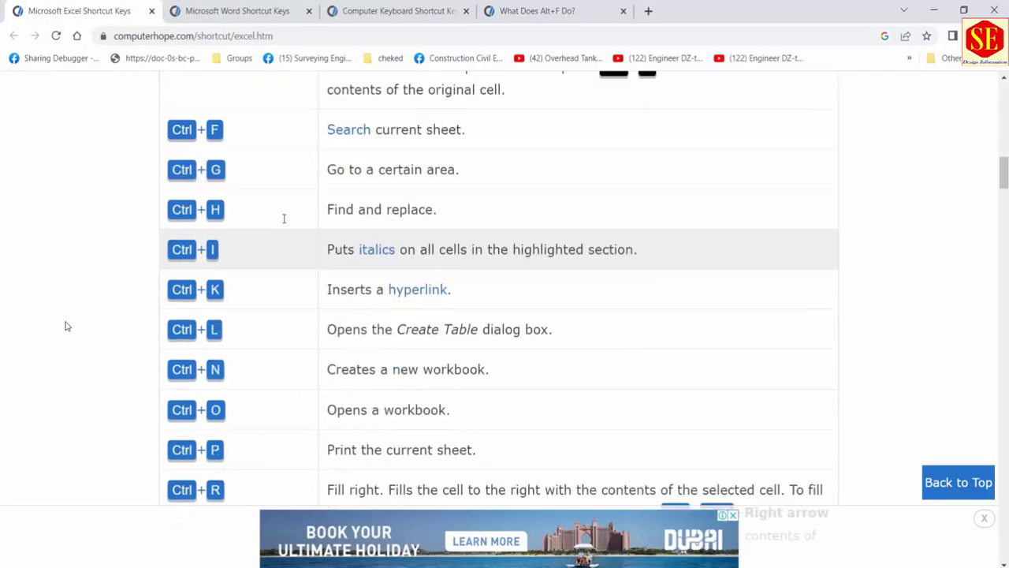
scroll(284, 219, "down", 2)
left_click(207, 35)
right_click(203, 35)
left_click(237, 128)
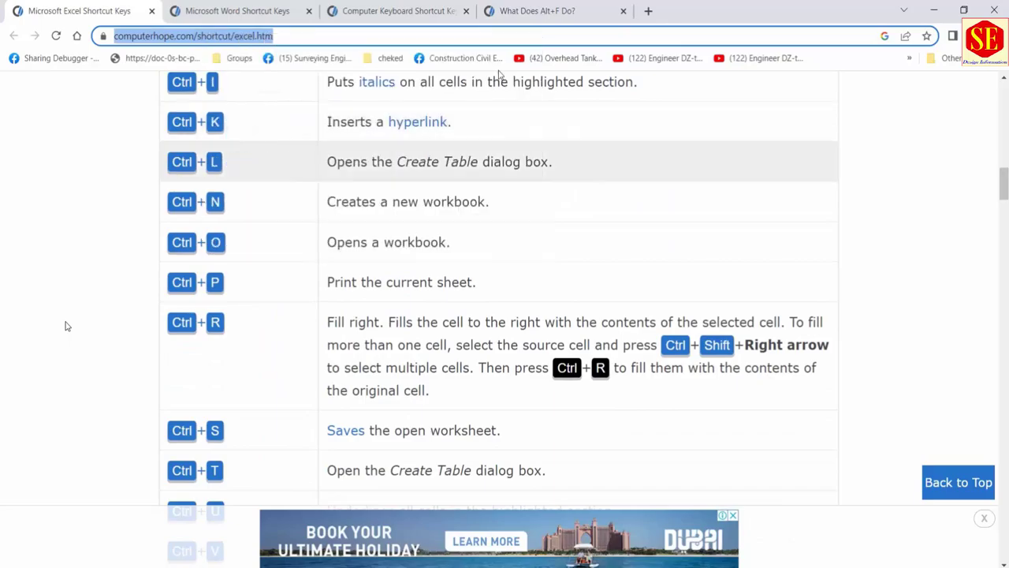
key("alt+Tab")
- Paste the copied Excel shortcuts page address into cell A1 of Sheet1
left_click(363, 546)
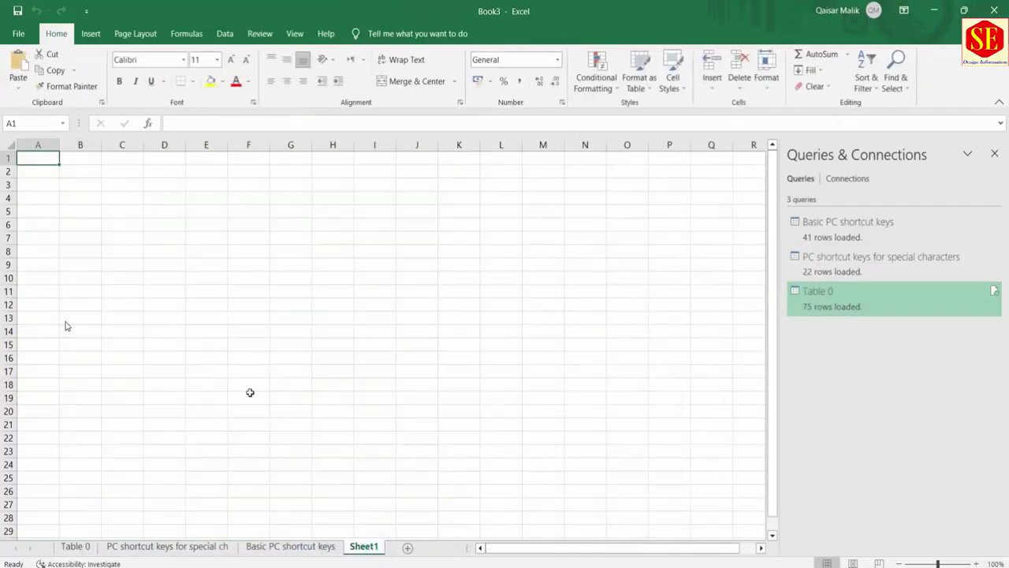
right_click(48, 159)
left_click(76, 245)
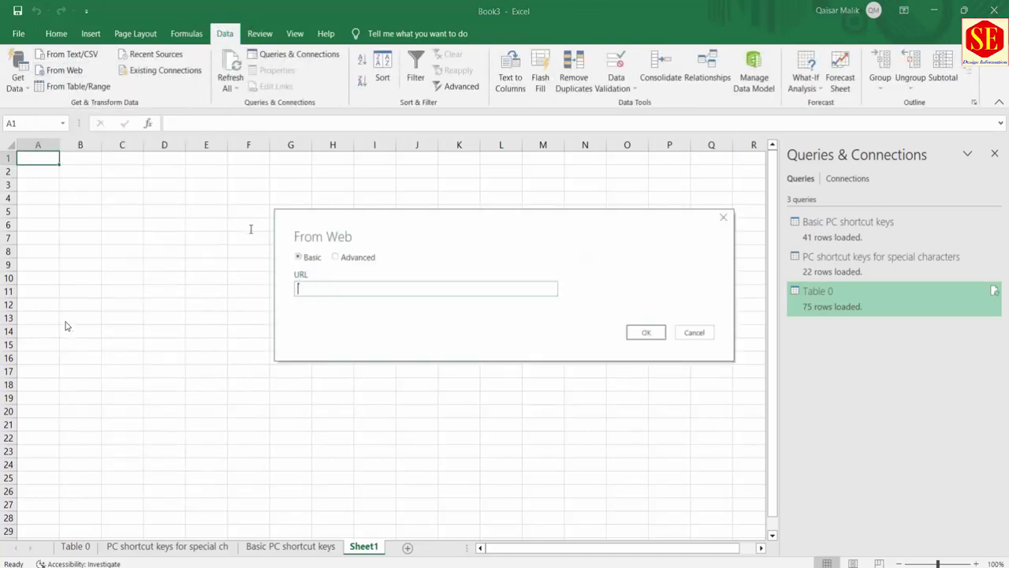
- Connect to the web page and load the 'Microsoft Excel shortcut keys' table
key("shift+F10")
key("p")
key("Return")
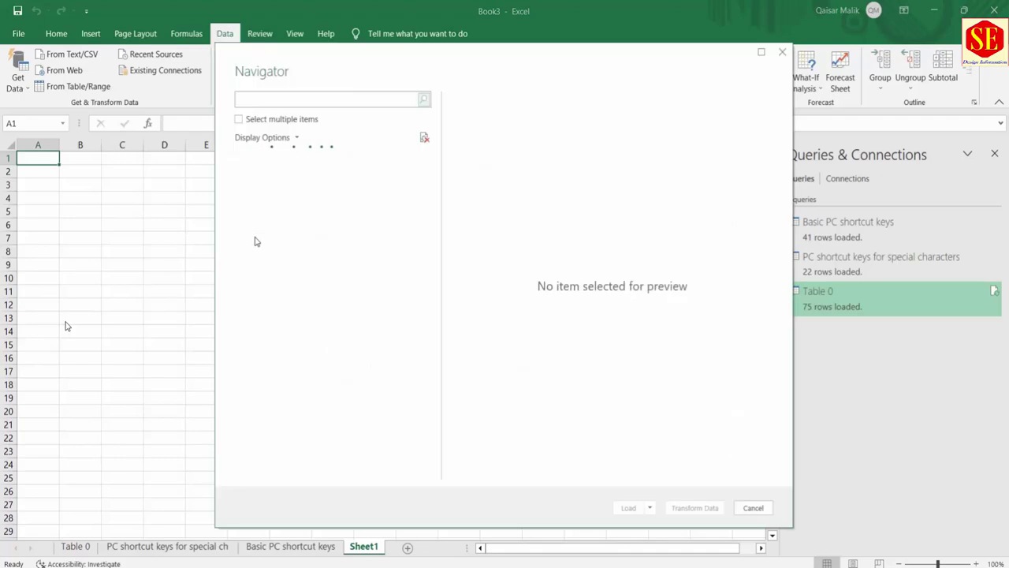
left_click(317, 192)
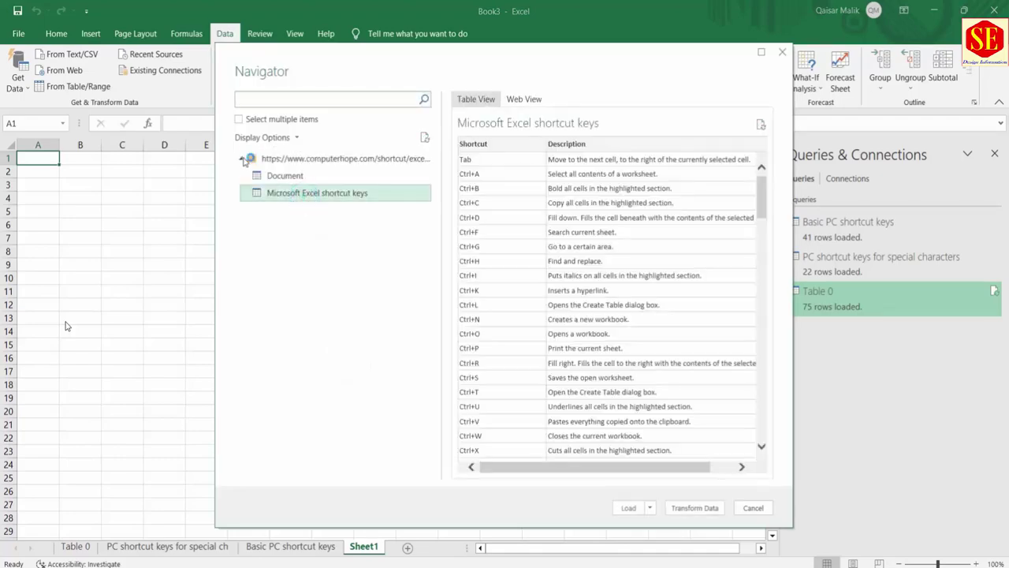
scroll(473, 237, "down", 10)
scroll(455, 269, "down", 5)
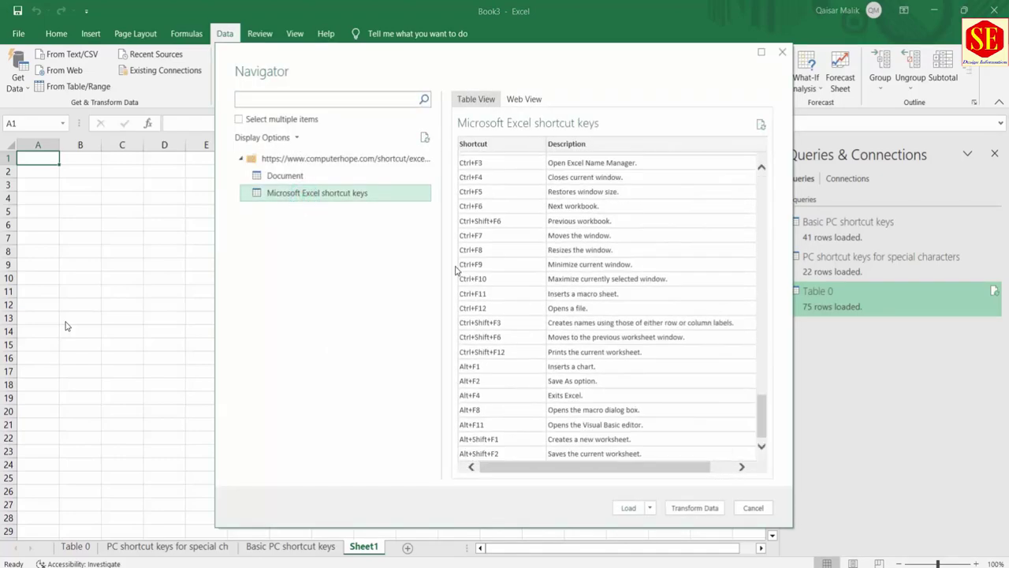
left_click(628, 507)
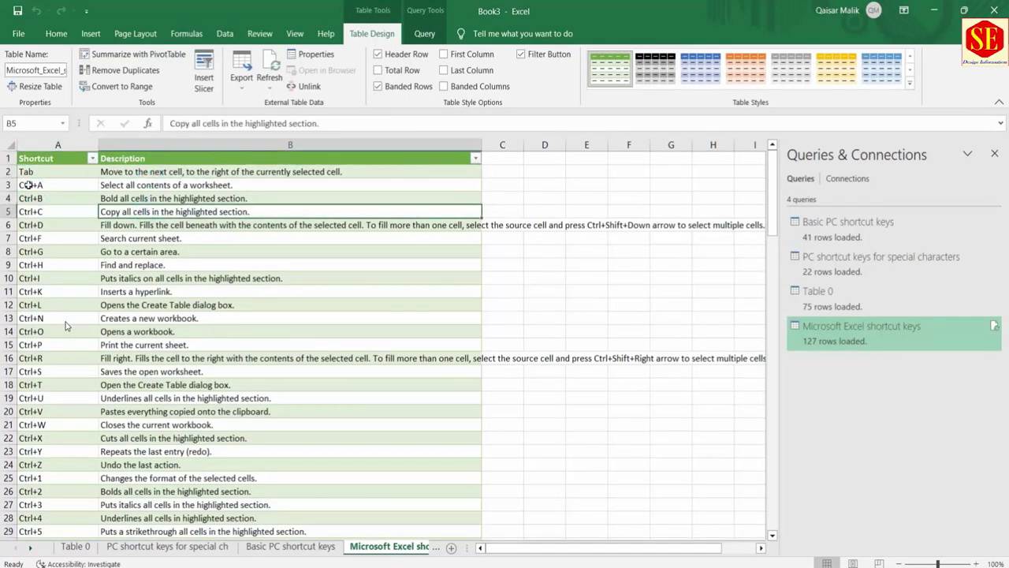
- Scroll down the imported Excel shortcut table, selecting the F1 and Shift+F1 rows
left_click(35, 241)
key("Right")
key("Down")
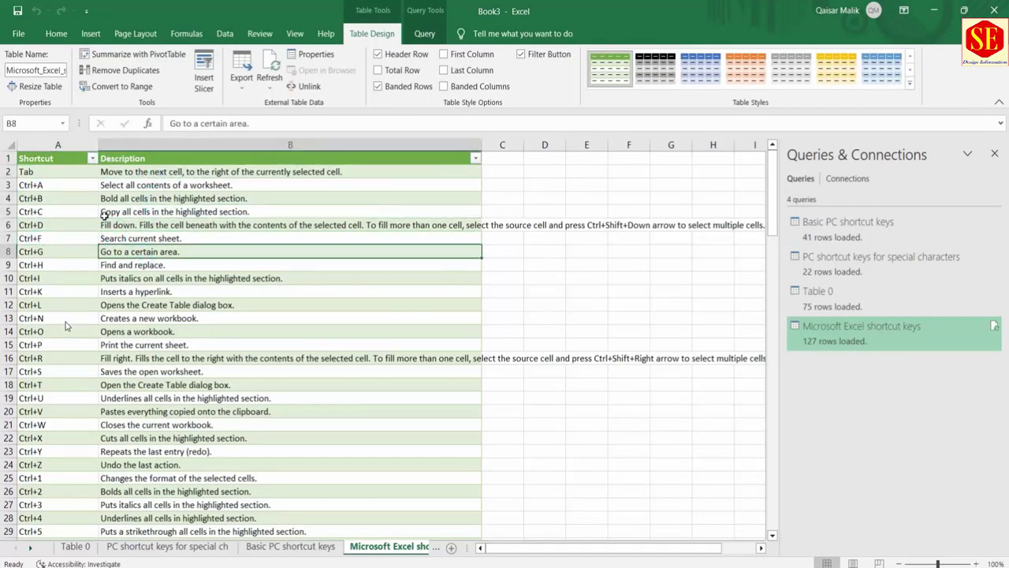
scroll(67, 324, "down", 3)
scroll(67, 325, "down", 2)
scroll(67, 324, "down", 2)
scroll(67, 325, "down", 4)
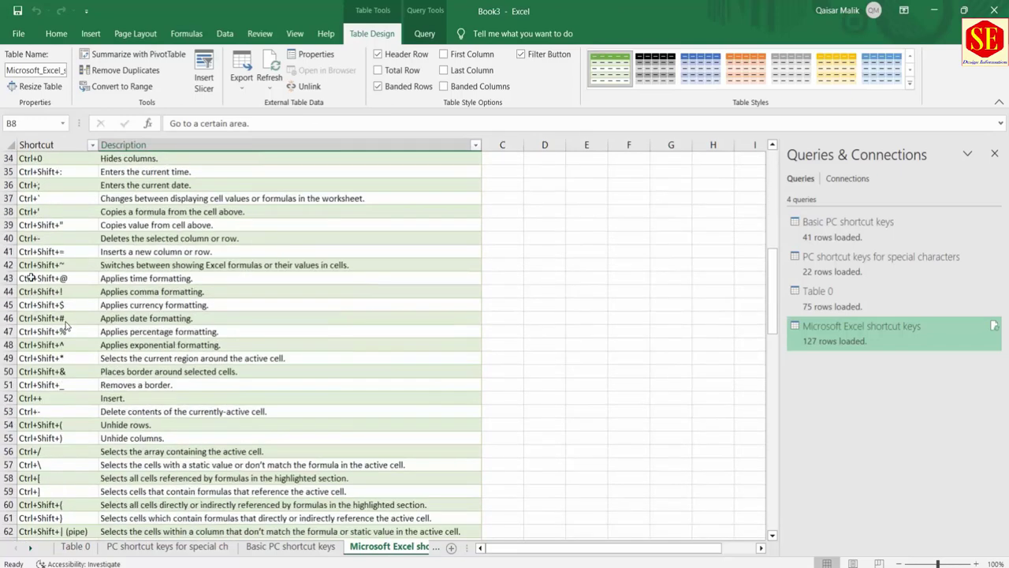
scroll(67, 325, "down", 3)
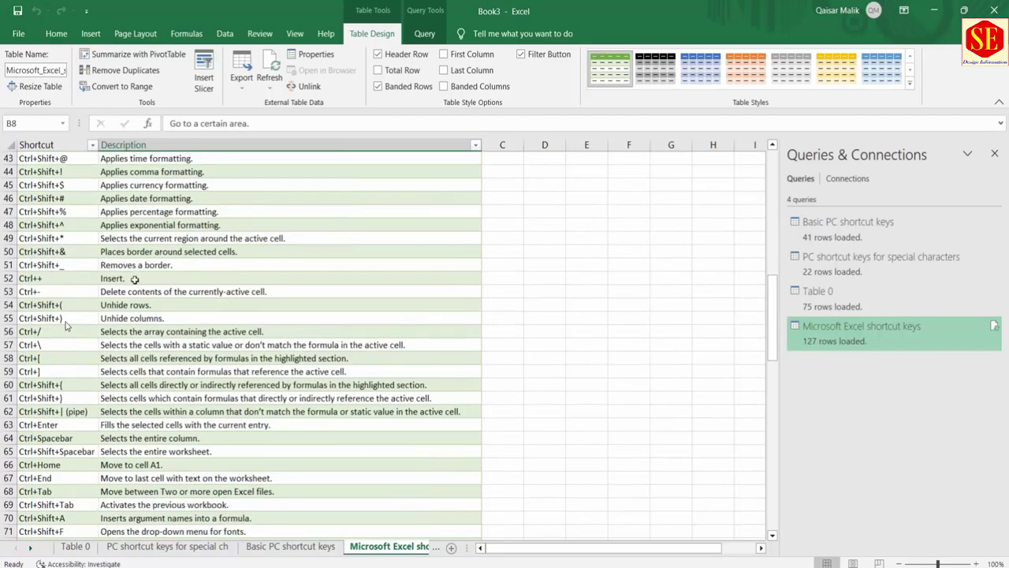
scroll(67, 324, "down", 3)
scroll(67, 324, "down", 4)
scroll(67, 325, "down", 2)
scroll(67, 325, "down", 2)
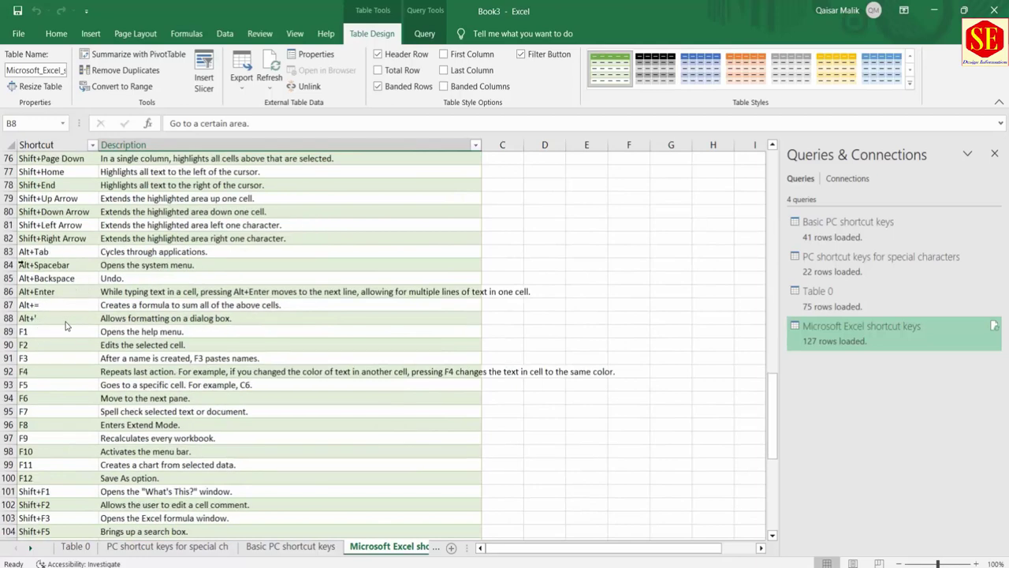
left_click(67, 331)
scroll(67, 324, "down", 2)
scroll(67, 325, "down", 2)
left_click(67, 331)
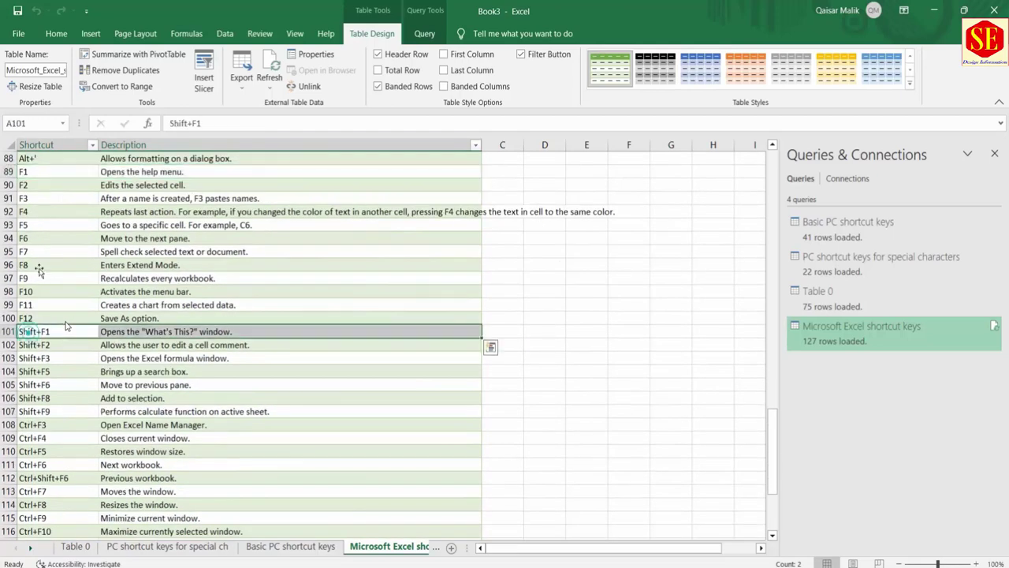
scroll(67, 325, "down", 2)
scroll(67, 325, "down", 3)
scroll(67, 325, "down", 3)
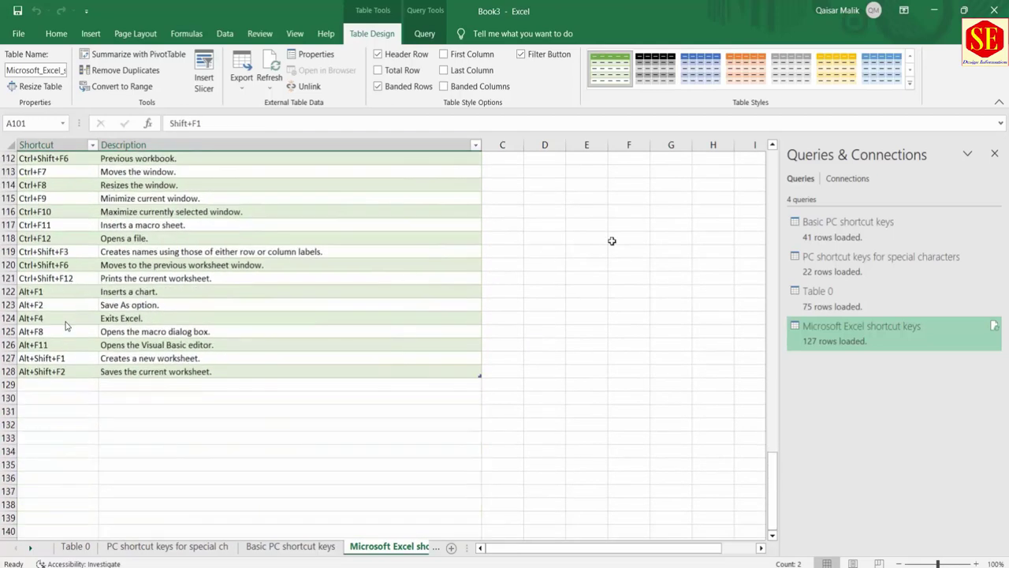
- Move back to Table 0, then forward to the Basic PC shortcut keys sheet
key("ctrl+Page_Up")
key("ctrl+Page_Up")
key("ctrl+Page_Up")
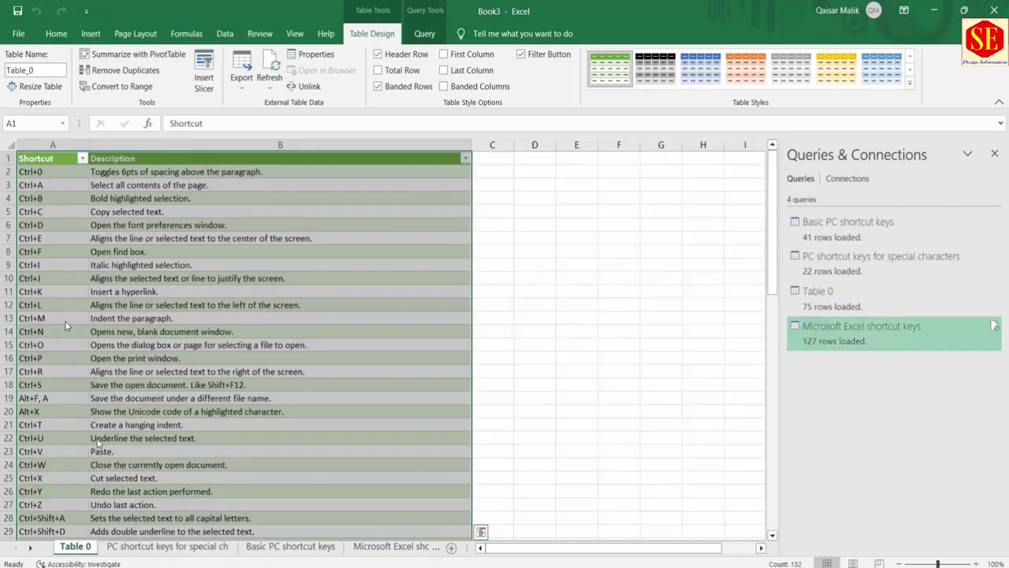
key("ctrl+Page_Down")
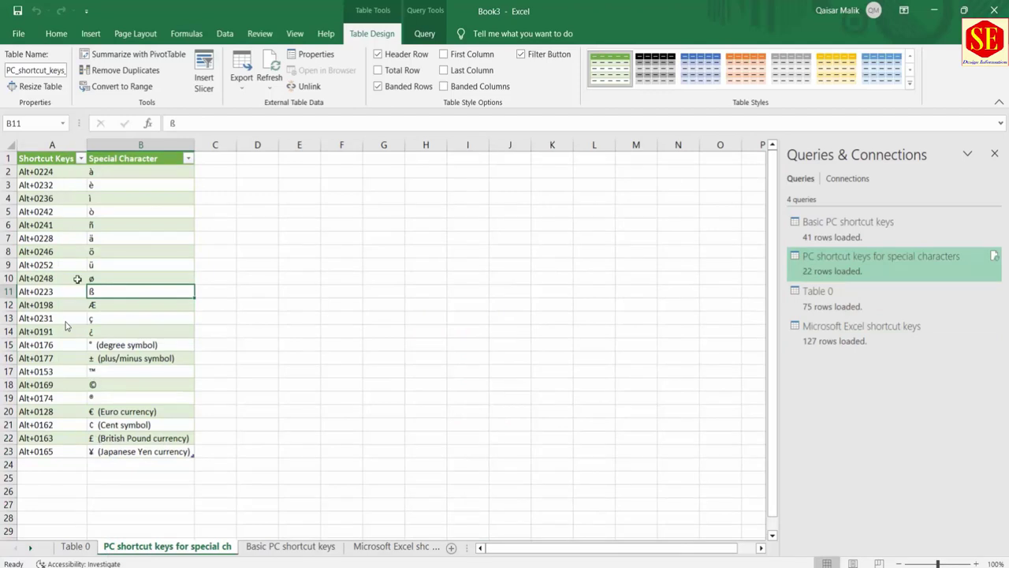
key("ctrl+Page_Down")
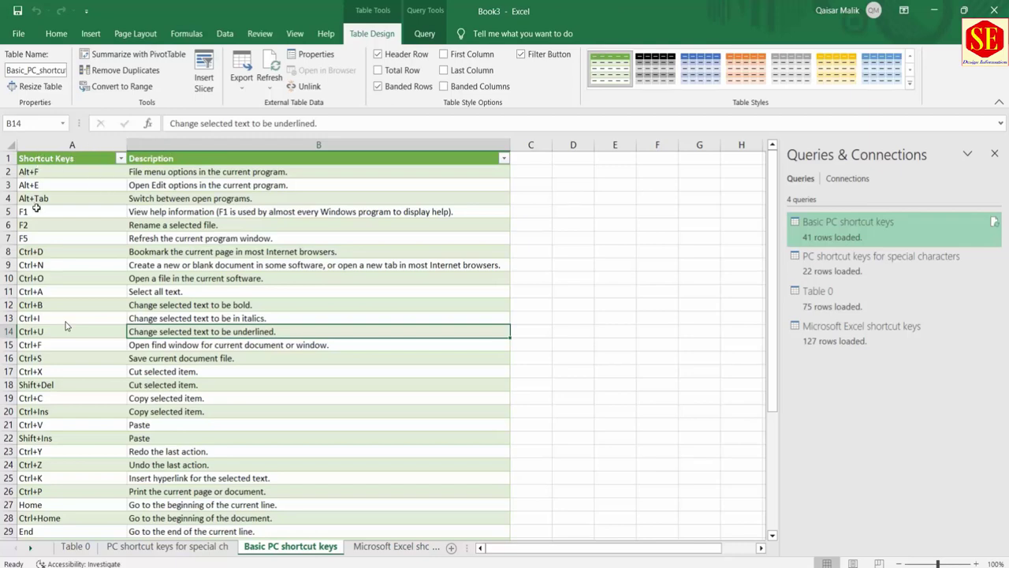
scroll(209, 242, "down", 1)
scroll(128, 232, "down", 2)
scroll(126, 236, "down", 2)
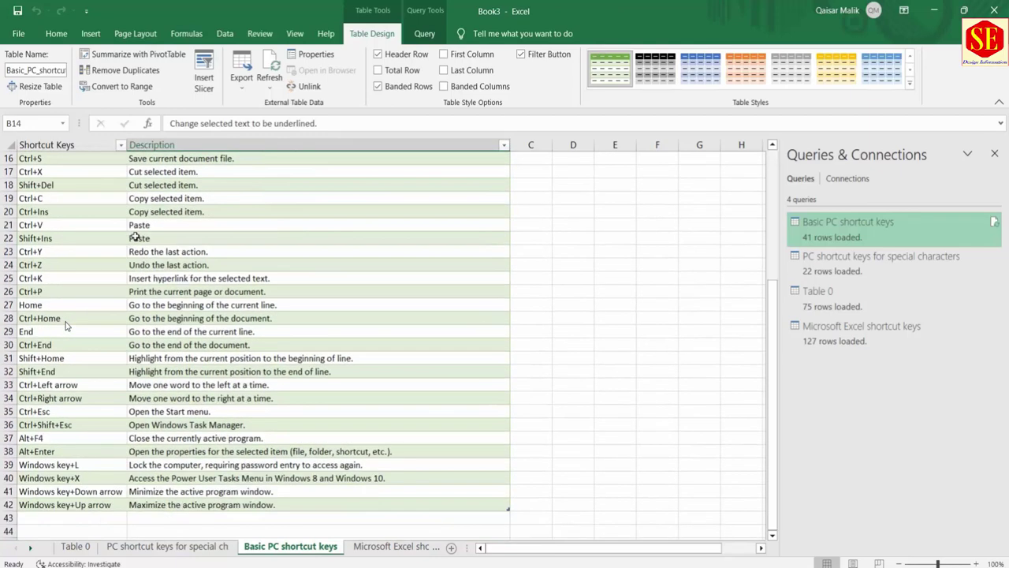
scroll(127, 252, "down", 2)
scroll(66, 325, "up", 1)
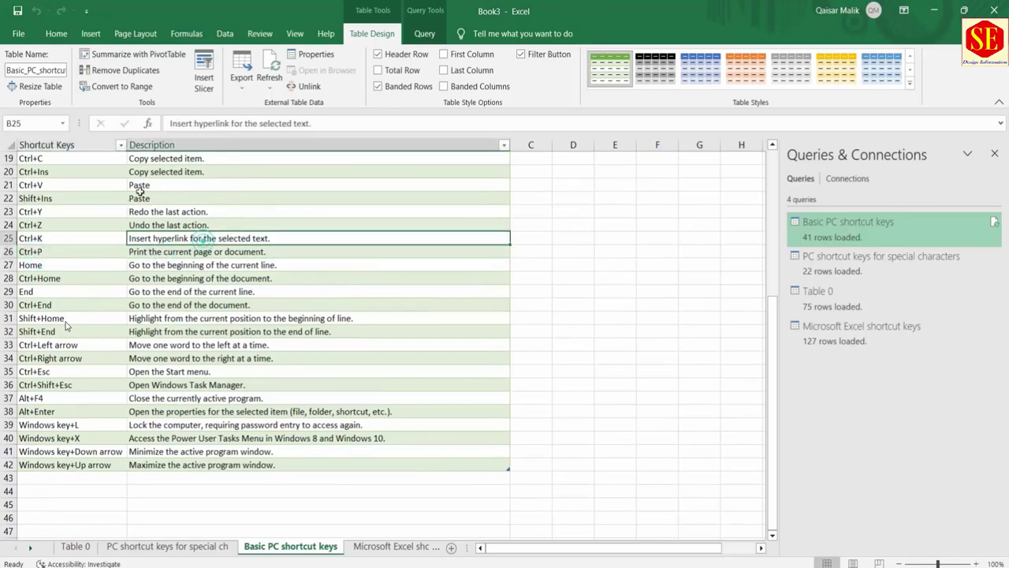
left_click_drag(32, 250, 158, 251)
- Preview the Basic PC sheet for printing, then go back and select Ctrl+U cell A14
key("ctrl+p")
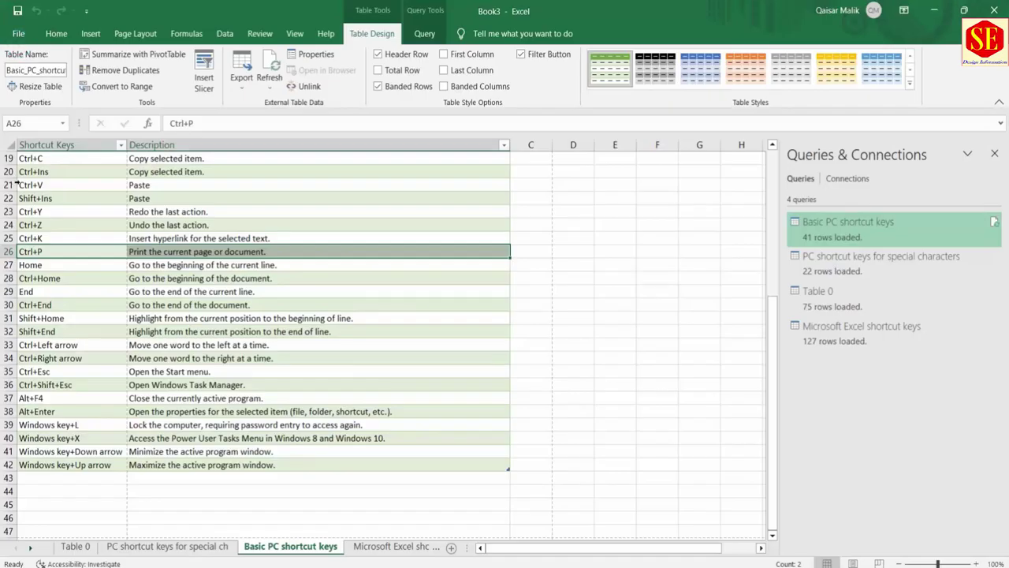
key("Up")
key("Up")
key("Up")
scroll(31, 199, "up", 1)
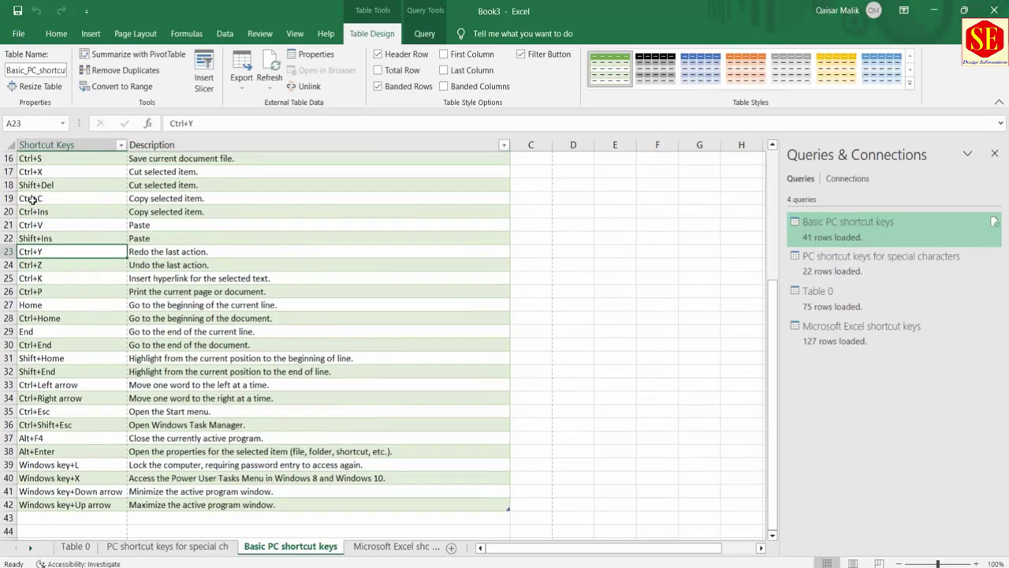
key("Up")
key("Up")
key("Up")
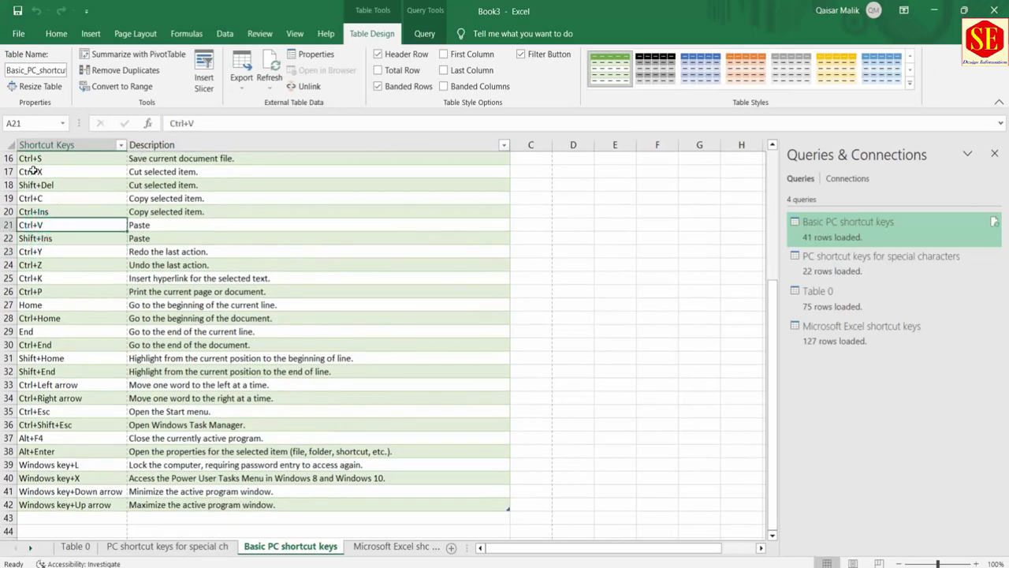
scroll(34, 167, "up", 1)
scroll(34, 168, "up", 1)
left_click(47, 217)
scroll(64, 312, "up", 3)
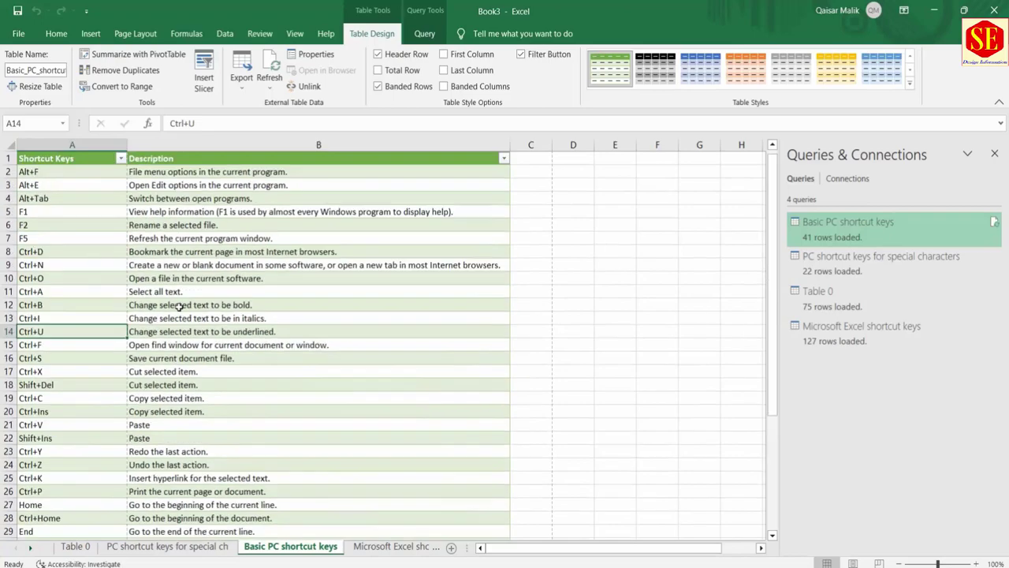
left_click(394, 546)
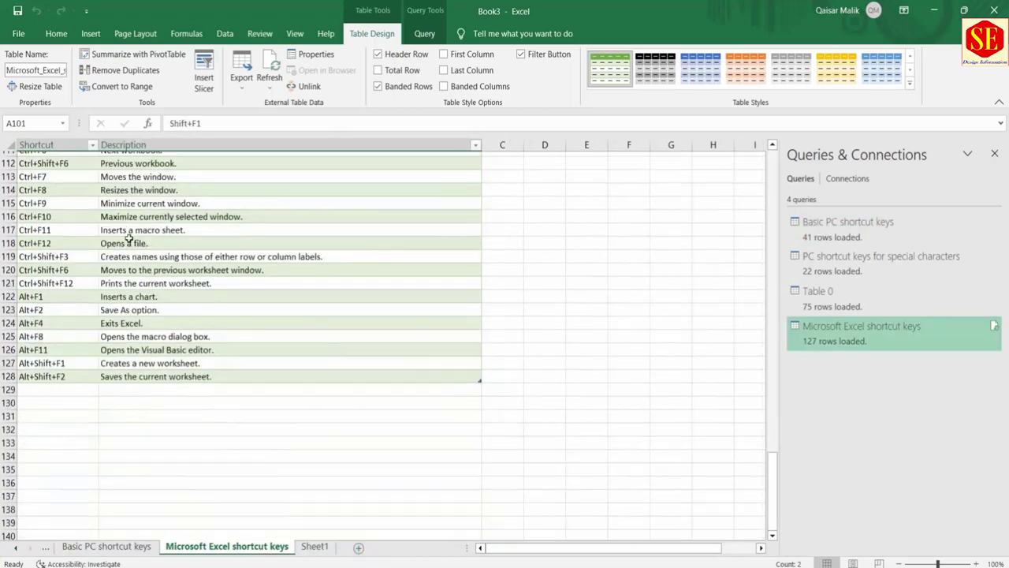
scroll(214, 229, "up", 13)
scroll(236, 189, "up", 6)
scroll(129, 238, "up", 13)
scroll(129, 238, "up", 5)
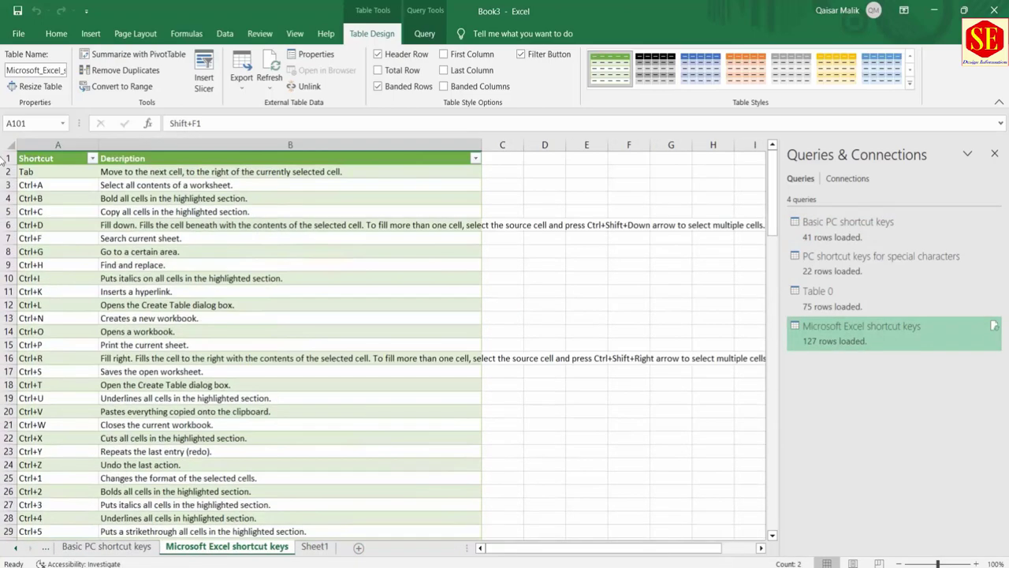
left_click(18, 184)
key("ctrl+a")
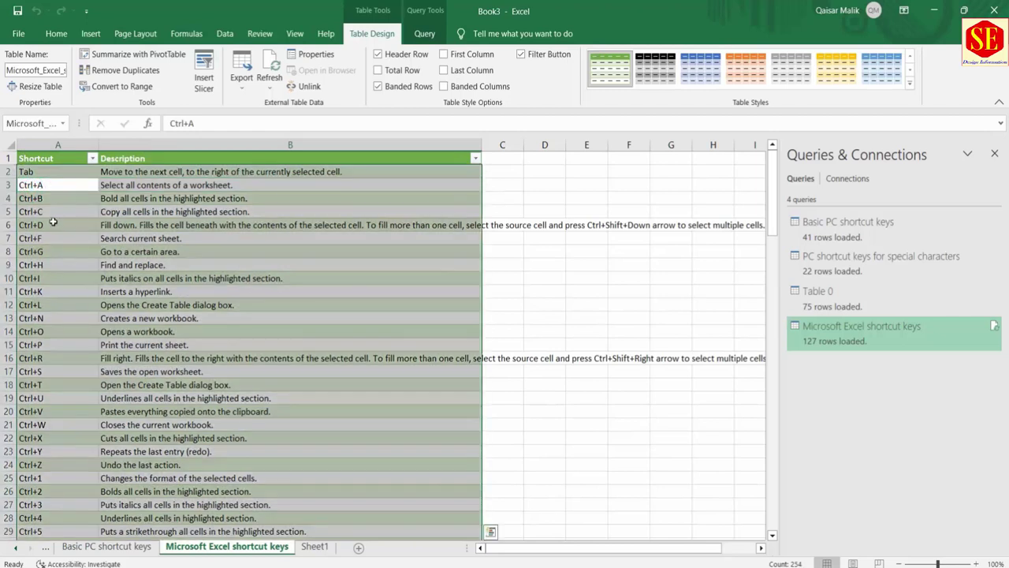
left_click(47, 198)
key("ctrl+b")
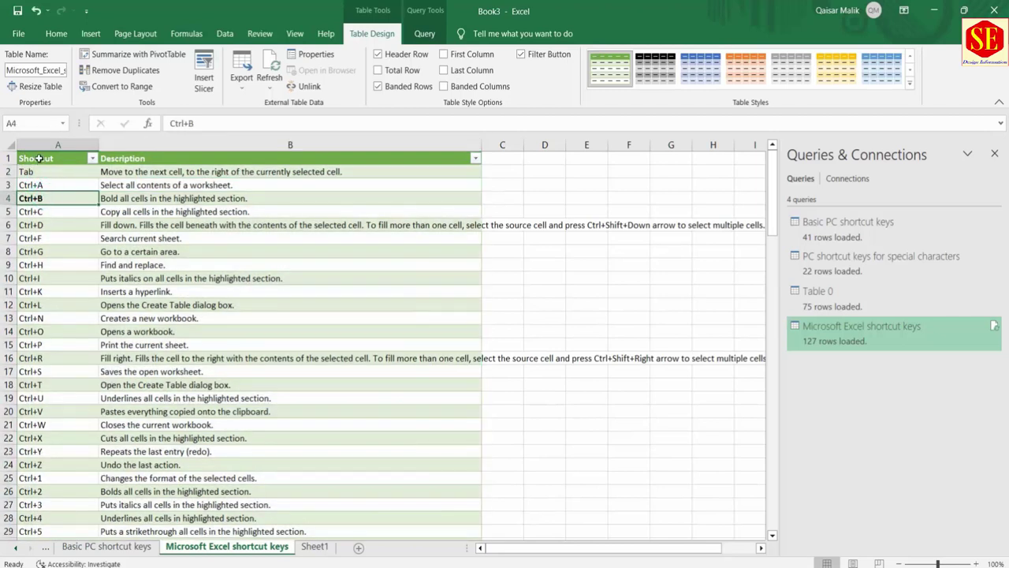
key("Down")
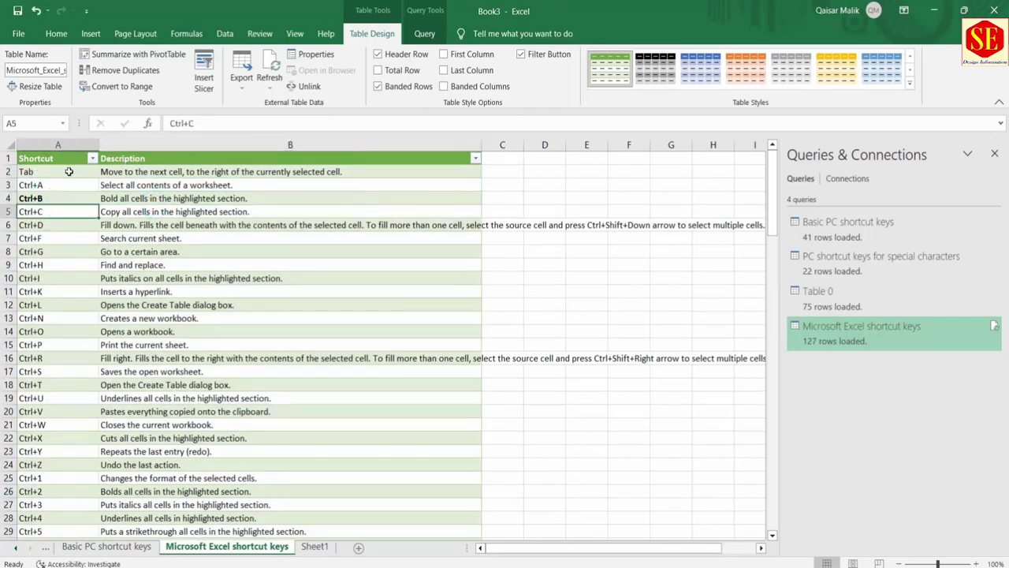
key("ctrl+c")
key("Down")
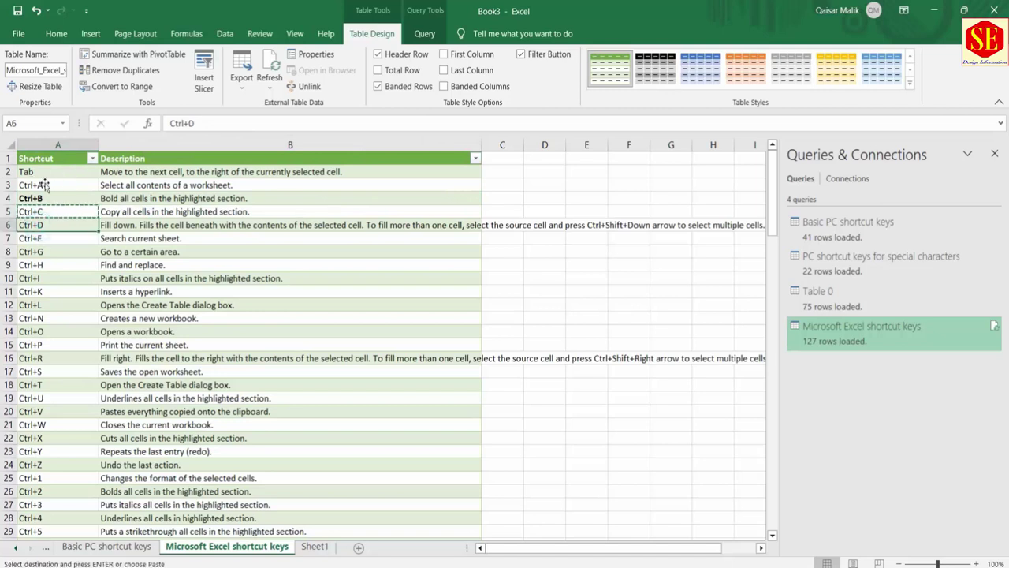
key("Escape")
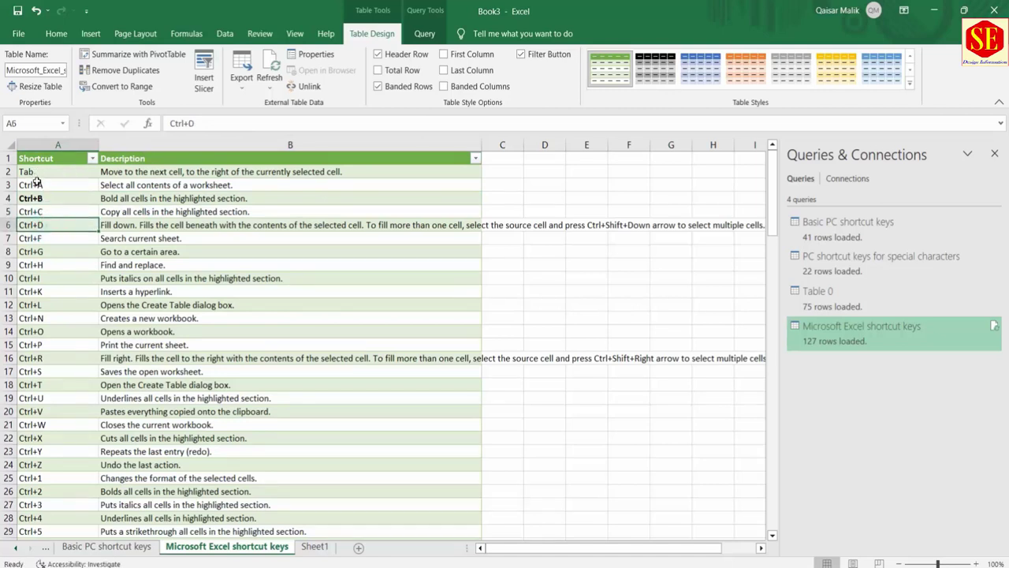
key("ctrl+d")
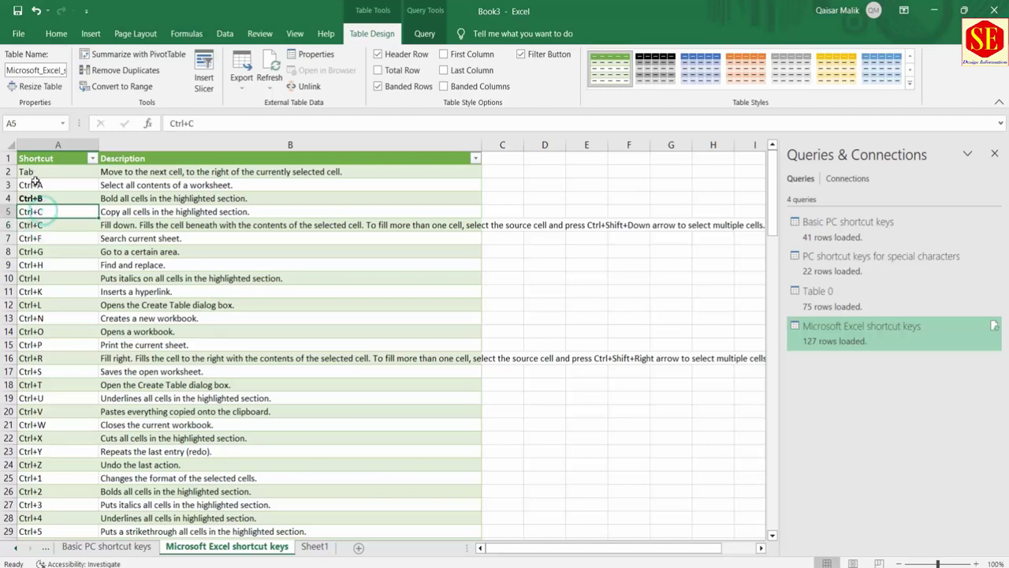
key("ctrl+z")
key("Down")
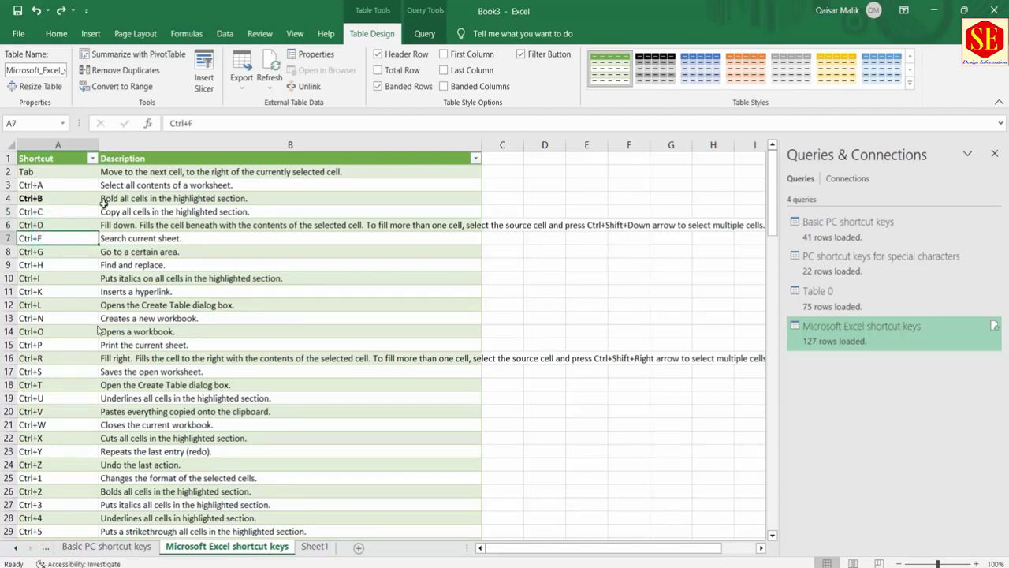
key("ctrl+f")
- Switch the Find window to Replace and back, then close it
left_click(296, 240)
left_click(254, 239)
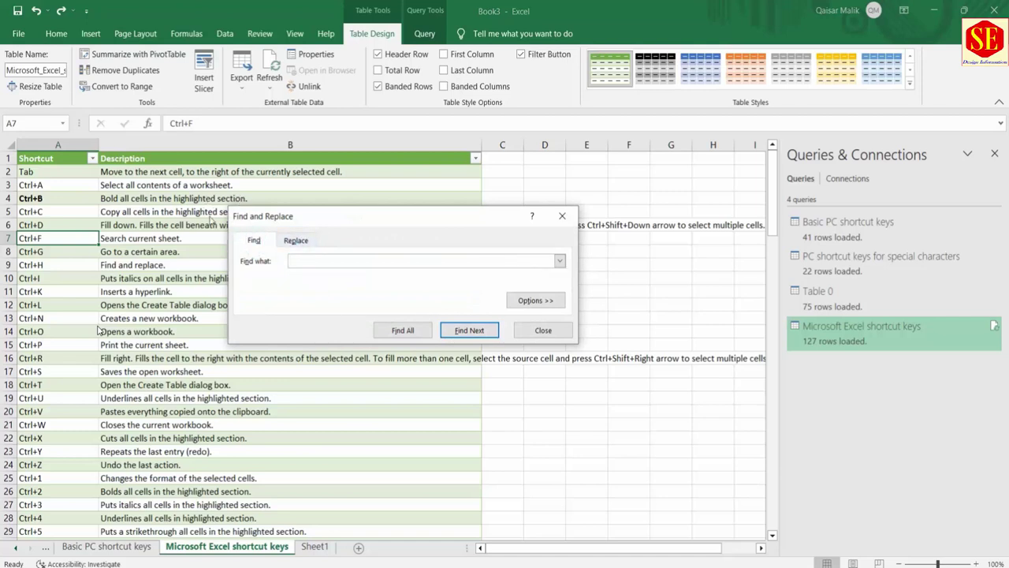
left_click(543, 330)
- From cell A8, try Go To Special with blanks, constants and comments, then cancel
left_click(49, 252)
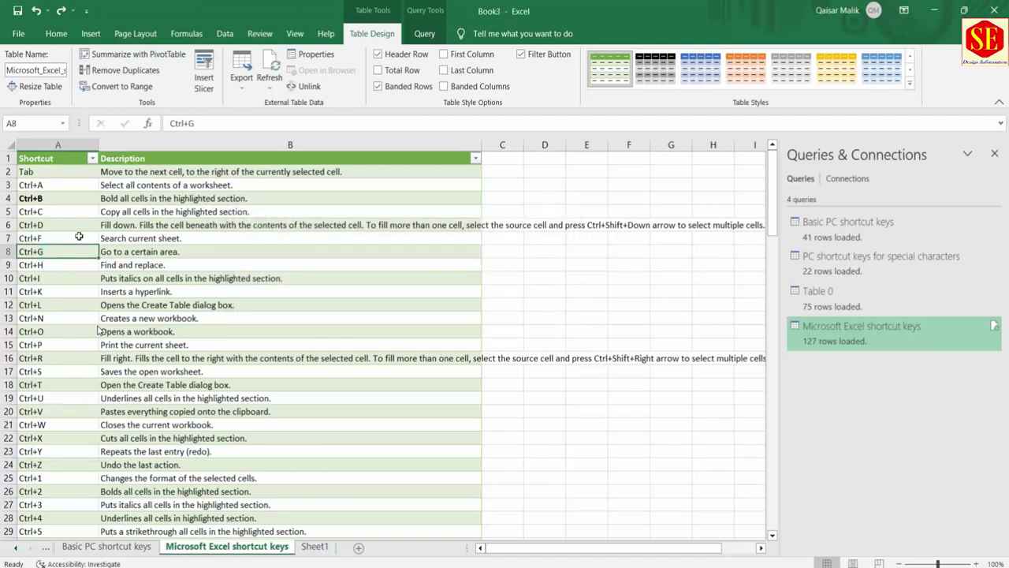
key("ctrl+g")
key("Down")
key("Down")
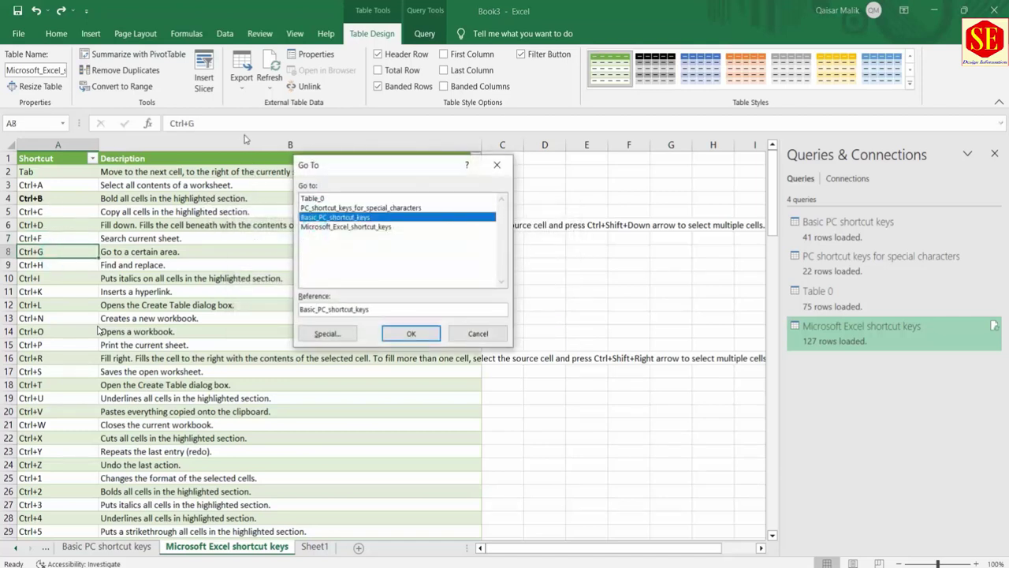
left_click(326, 332)
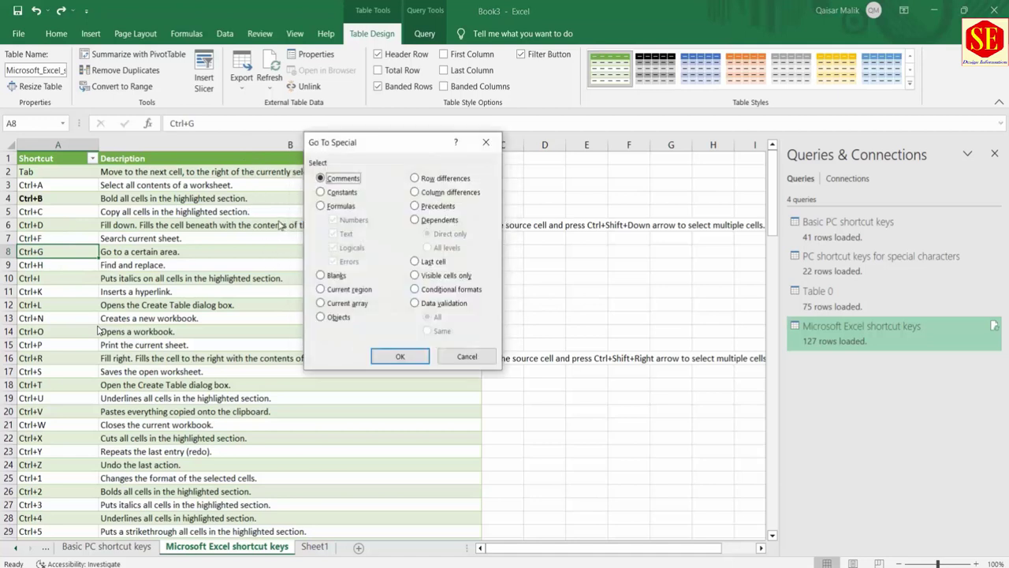
key("alt+k")
left_click(320, 192)
left_click(320, 178)
left_click(467, 355)
- From cell A9, open Find and Replace with Ctrl+H and close it
left_click(59, 265)
key("ctrl+h")
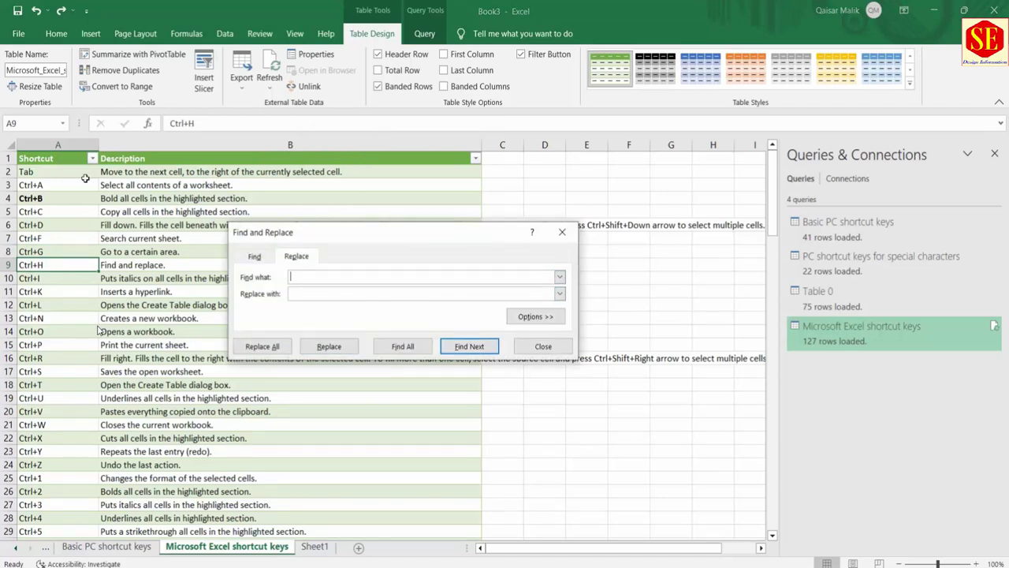
left_click(562, 232)
- Make the Ctrl+I entry in cell A10 italic
left_click(45, 278)
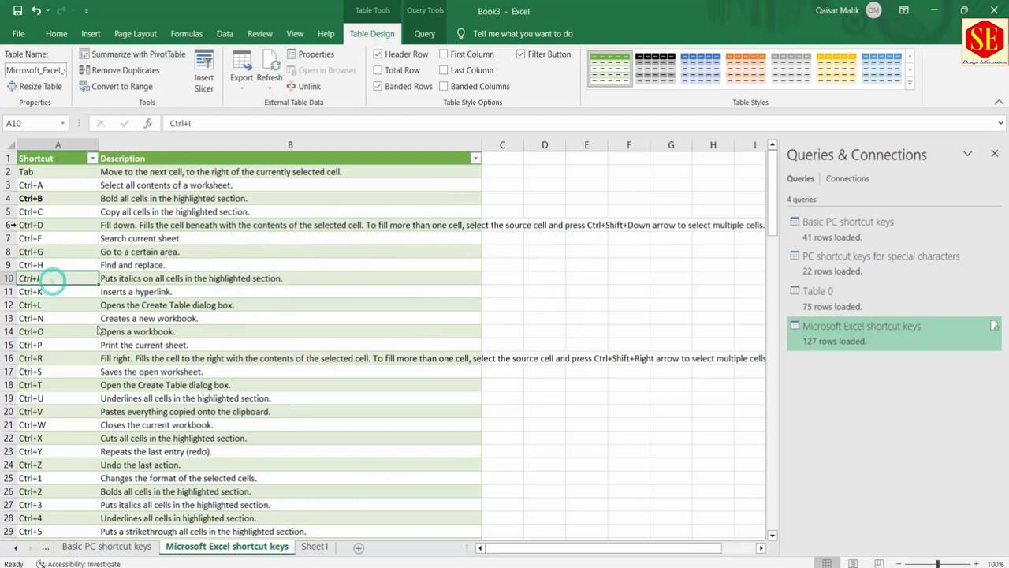
left_click(56, 34)
left_click(136, 80)
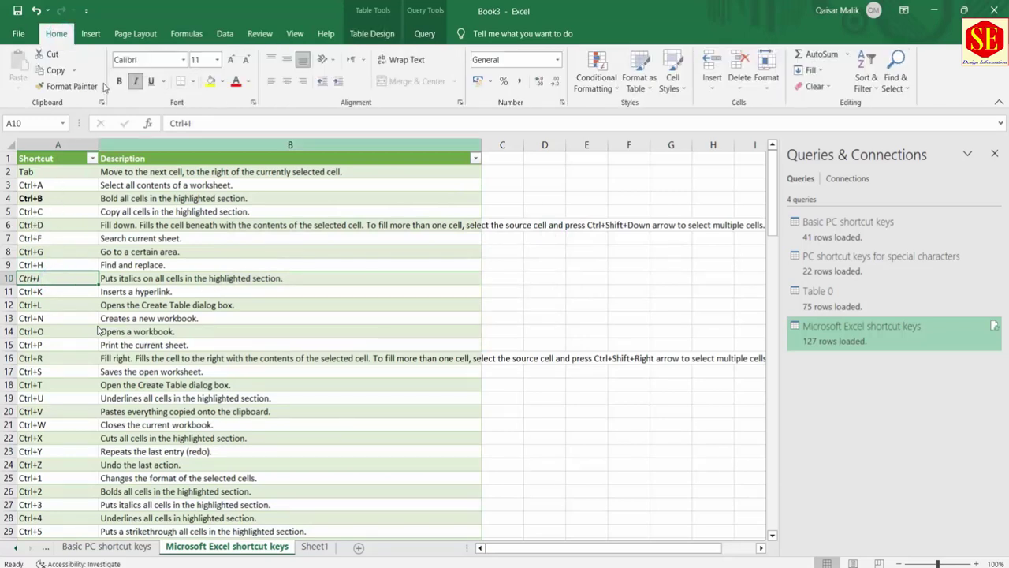
key("ctrl+i")
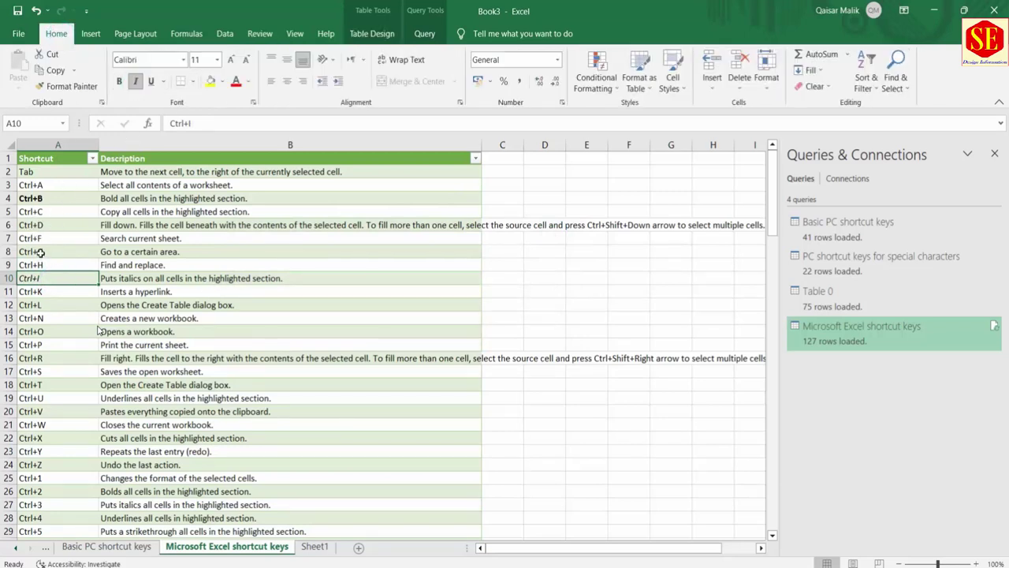
- Try the Ctrl+K Insert Hyperlink window from A11 and close it without linking
left_click(59, 291)
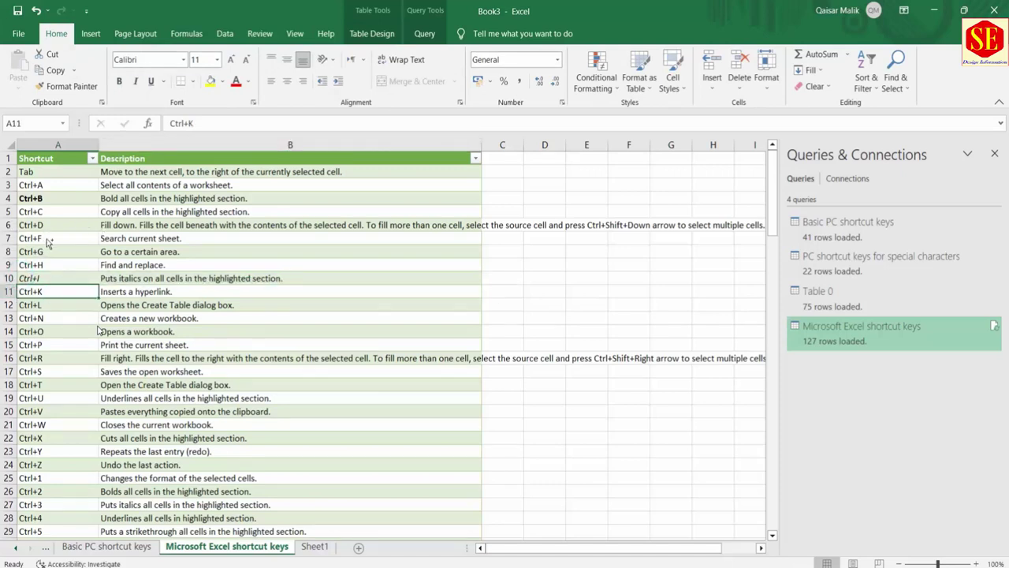
key("ctrl+k")
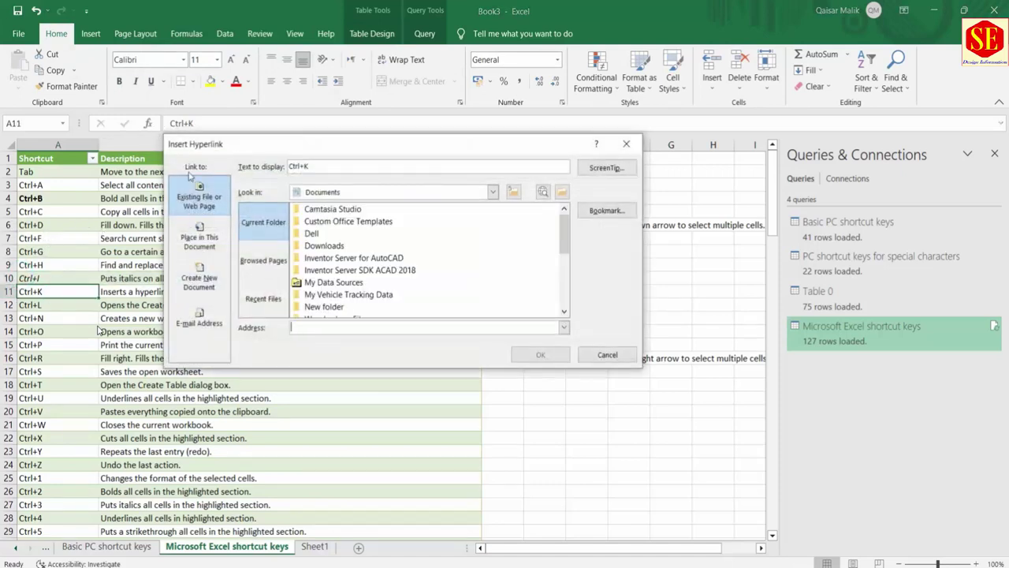
left_click(263, 260)
left_click(626, 144)
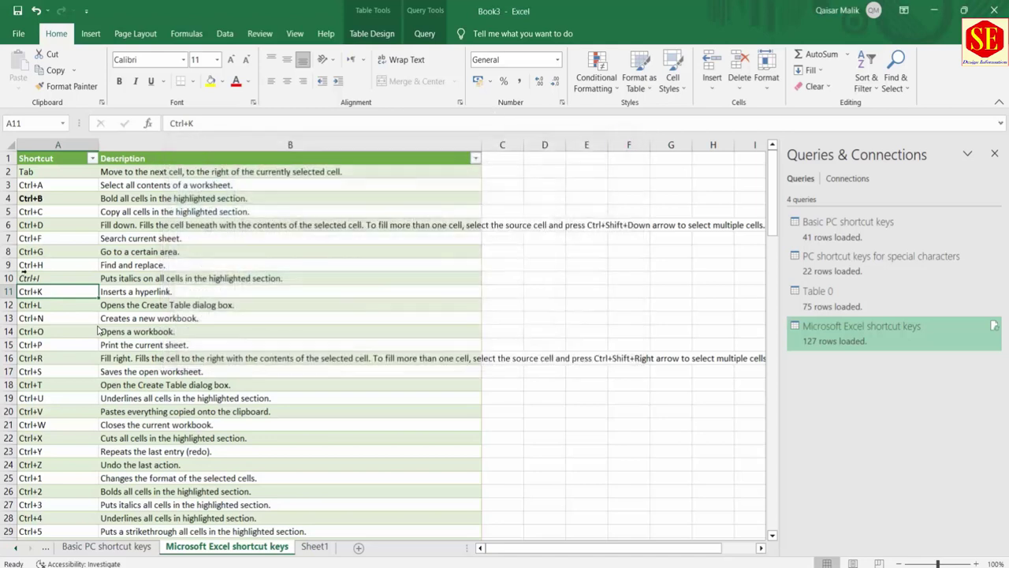
key("Down")
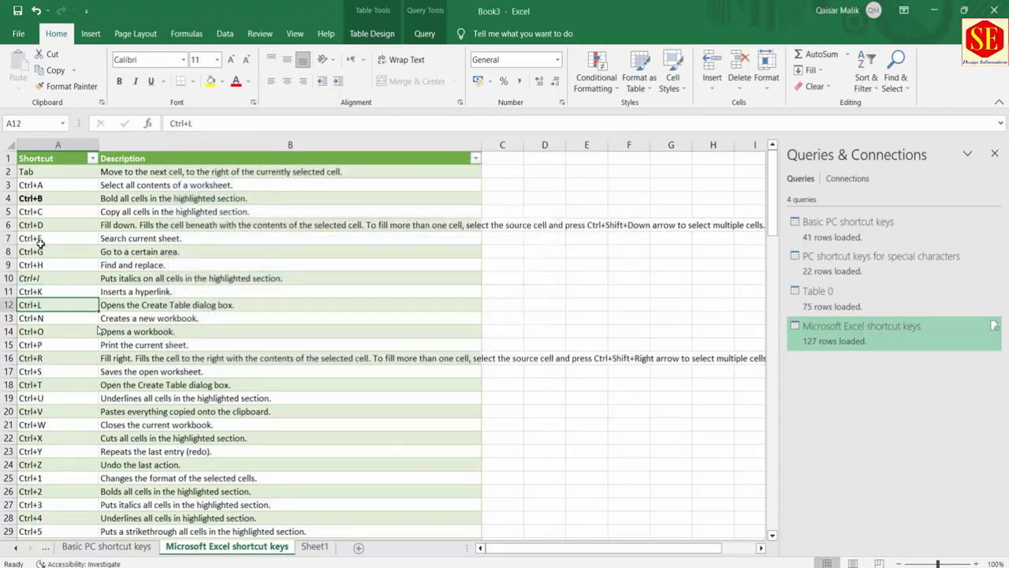
left_click(544, 264)
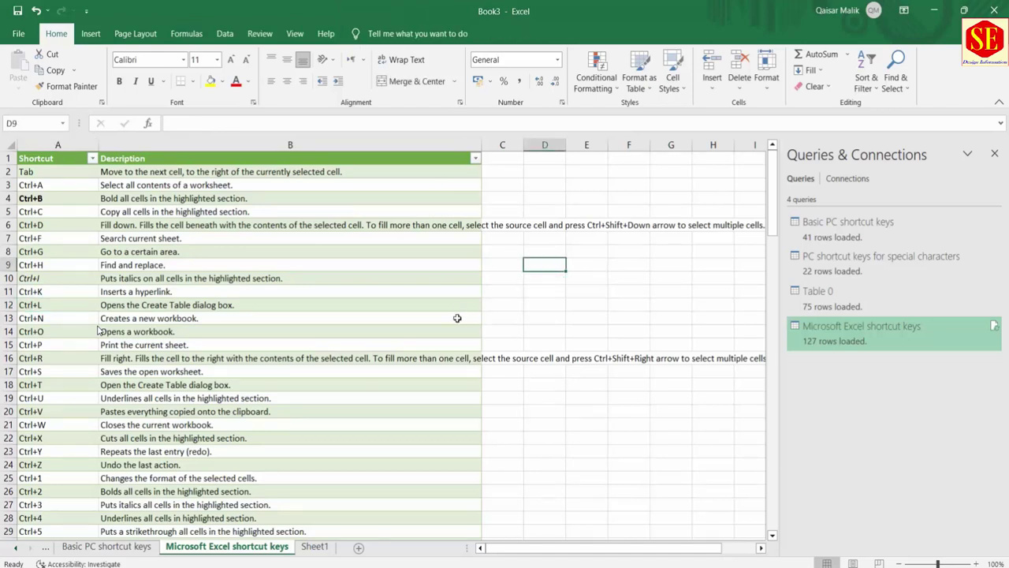
- Select E19:F25, start Ctrl+T table creation, and cancel it
left_click_drag(586, 397, 628, 478)
key("ctrl+t")
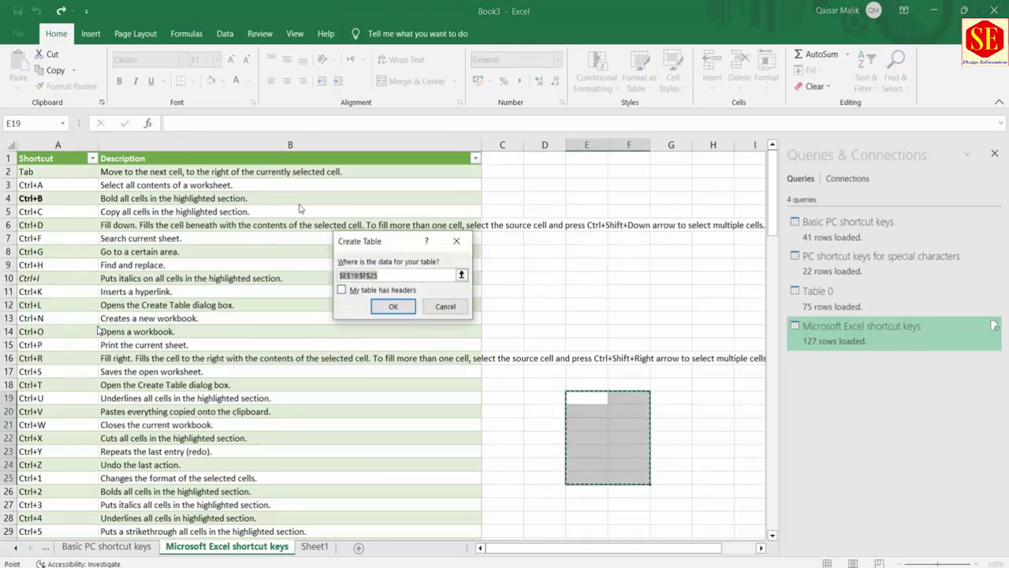
key("Escape")
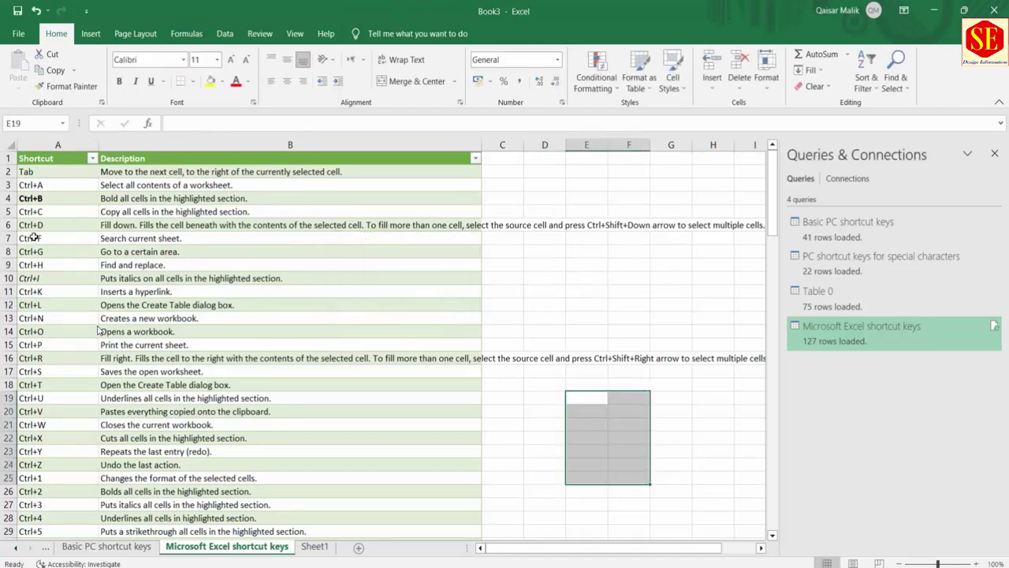
- Create and close a blank workbook with Ctrl+N, then open shorts keys.xlsx with Ctrl+O
left_click(47, 304)
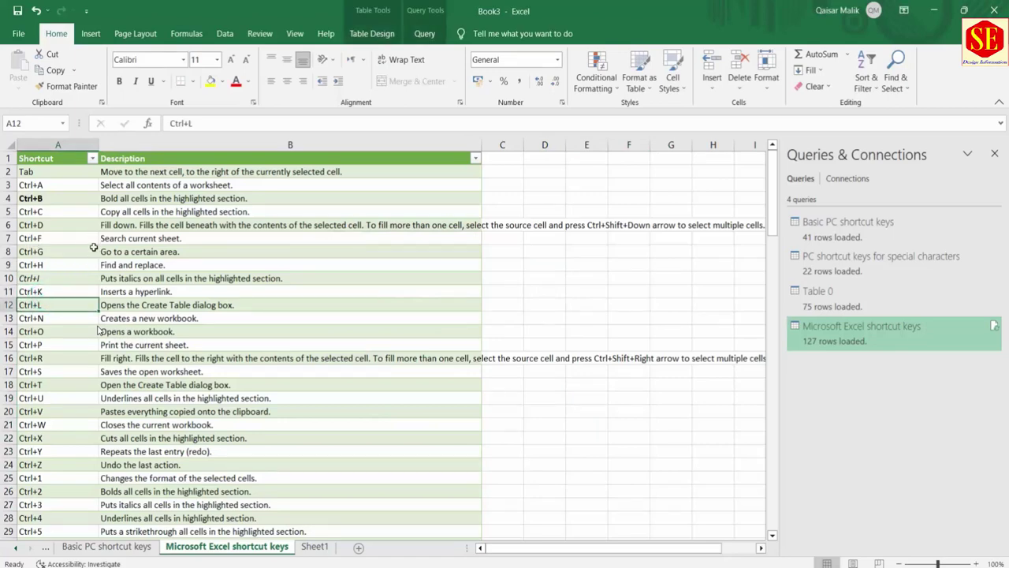
key("Tab")
key("Return")
key("ctrl+n")
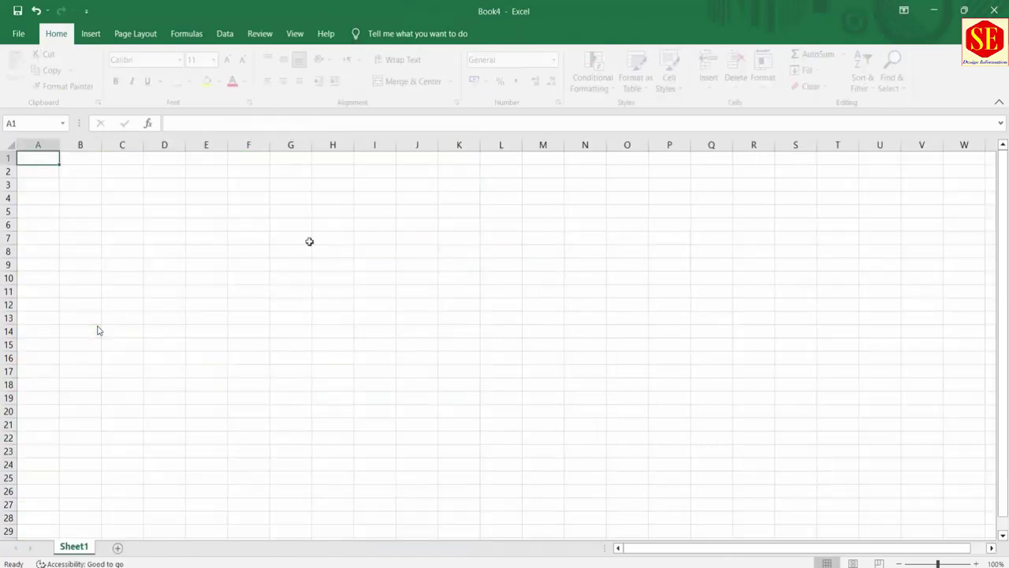
key("ctrl+w")
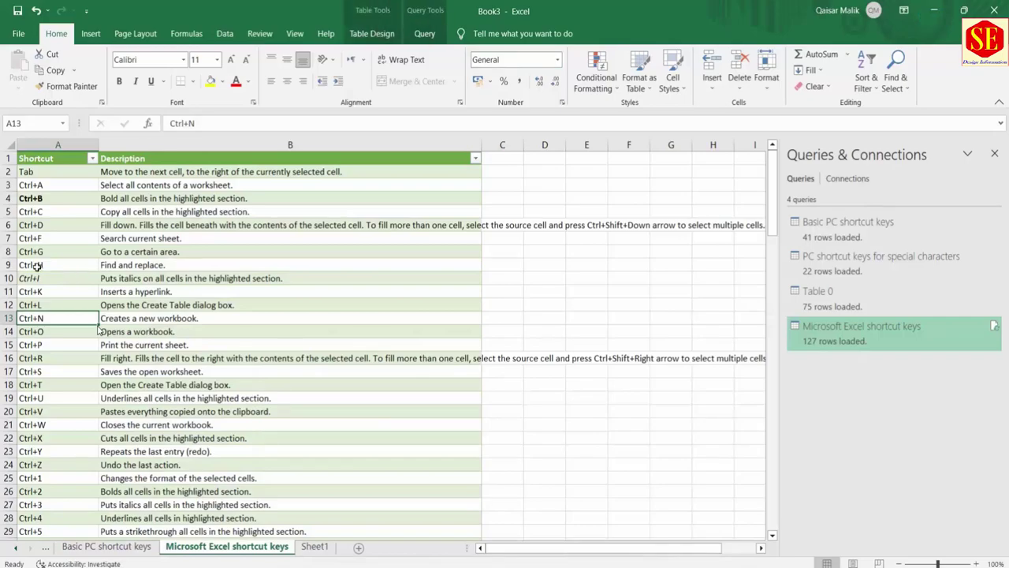
key("Down")
key("ctrl+o")
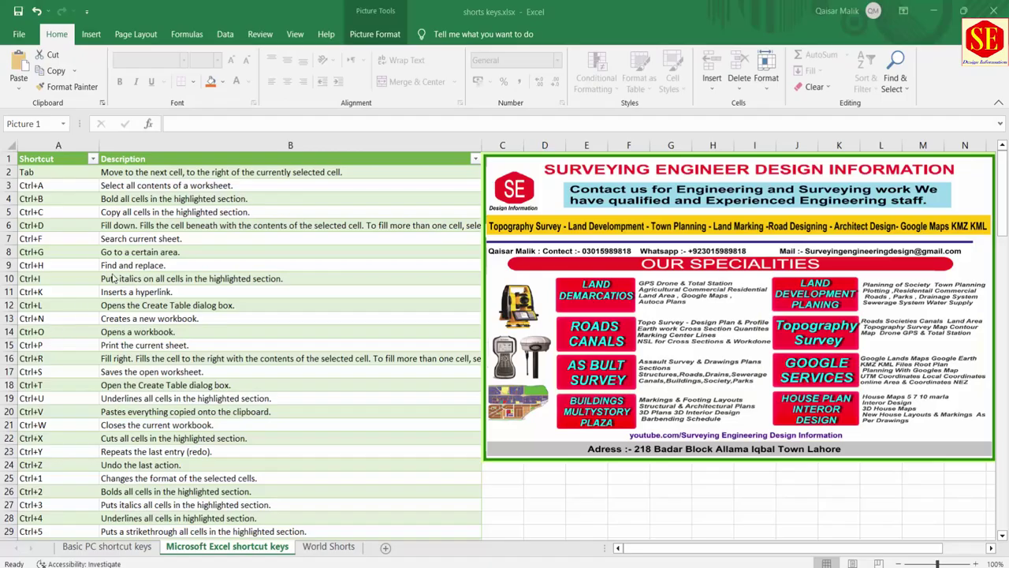
- Select the advertisement picture, then go through the Basic PC and Excel sheets to World Shorts
left_click(612, 201)
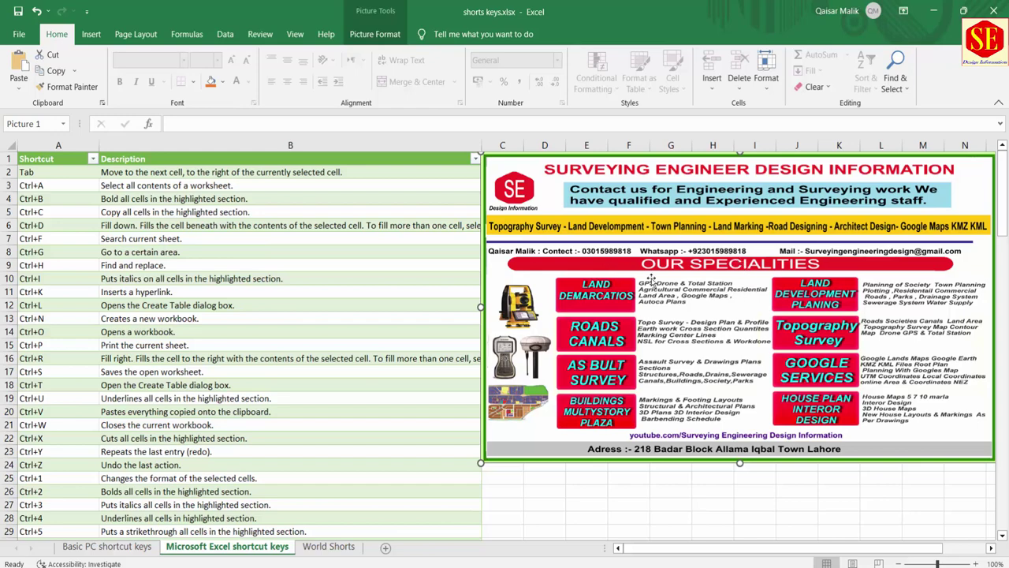
left_click(91, 547)
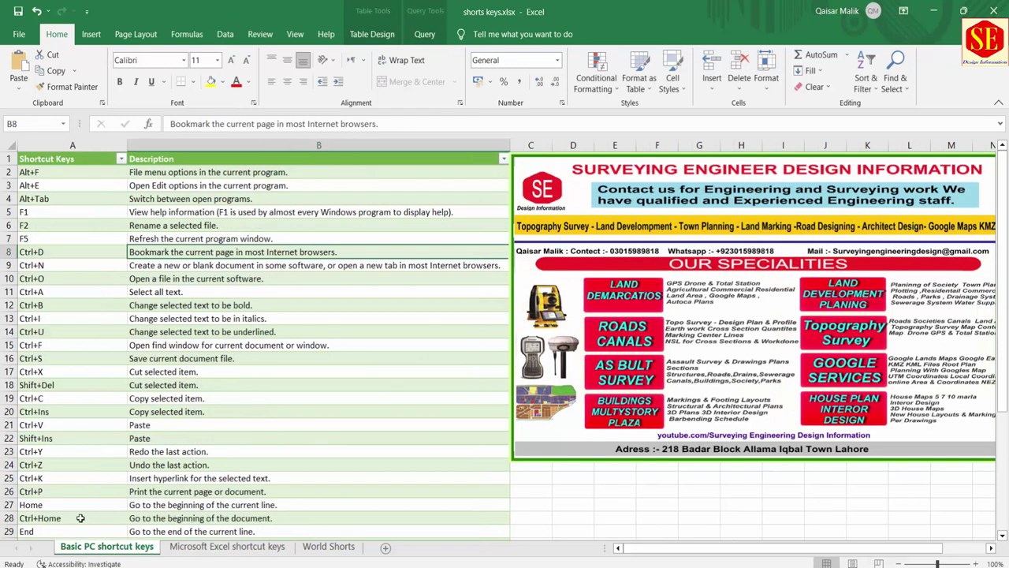
scroll(79, 324, "down", 2)
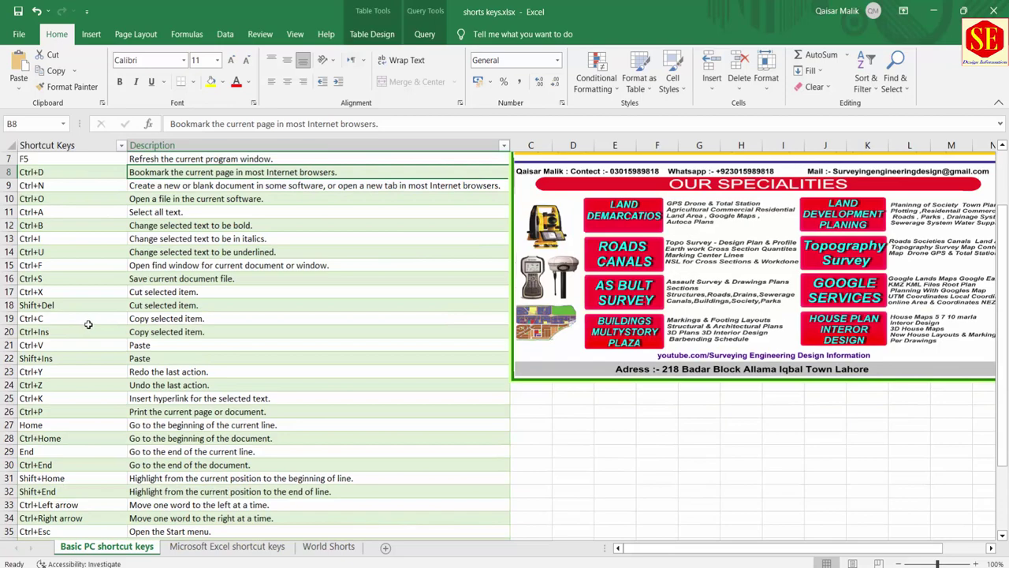
left_click(225, 547)
left_click(331, 550)
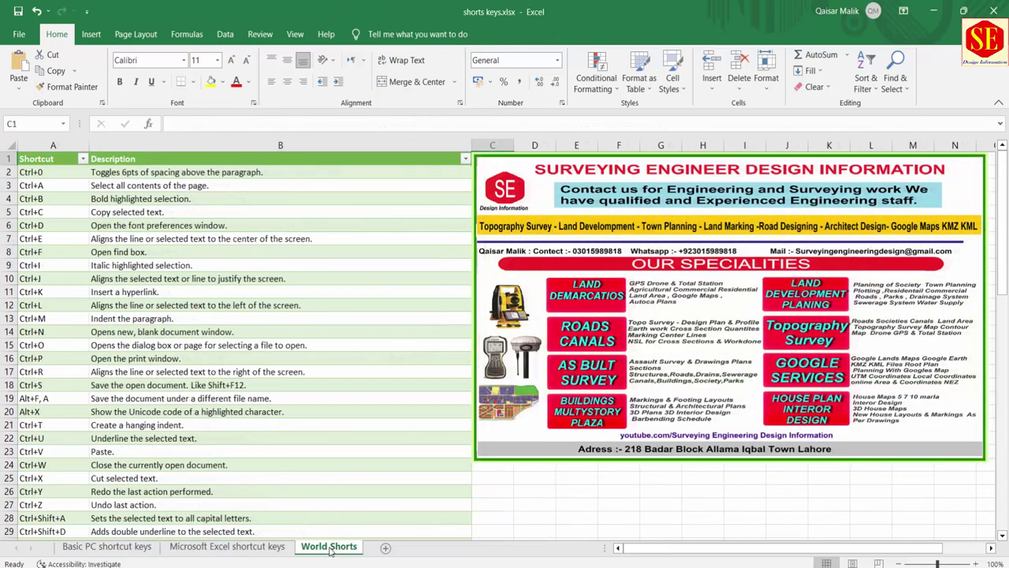